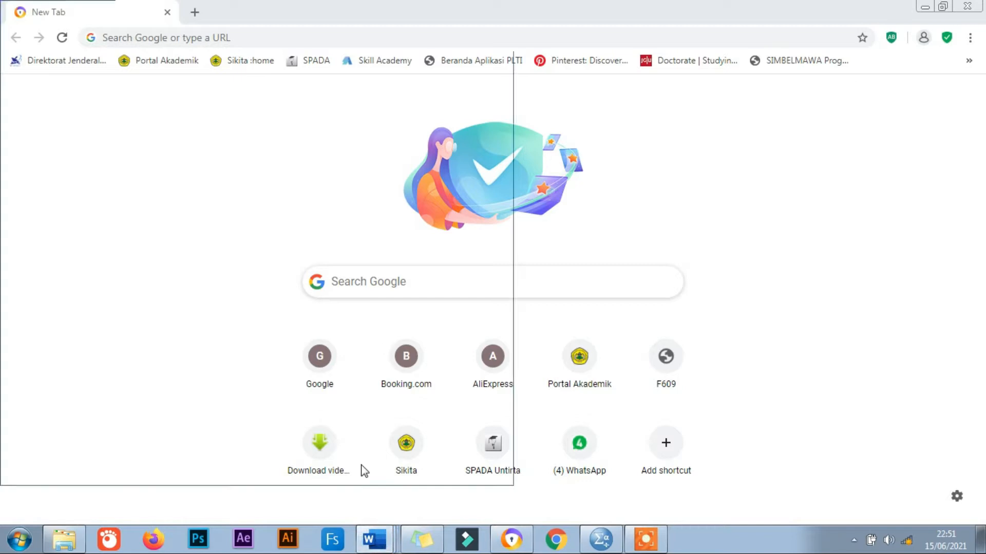
# Examine the thesis title on the cover page, marking the phrases for the mattress aid and MATRAS GULUNG treatments.
pyautogui.scroll(-4, 303, 337)
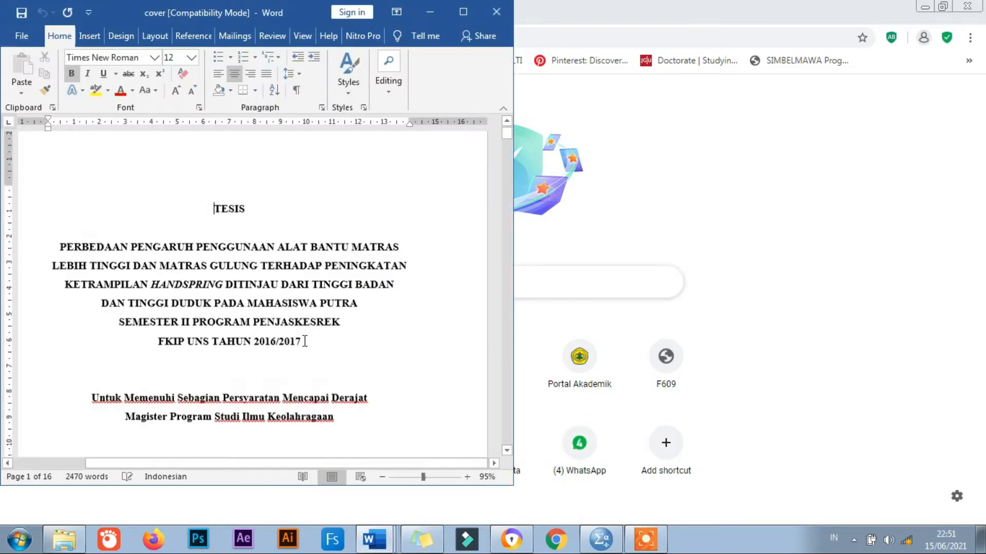
pyautogui.scroll(4, 306, 340)
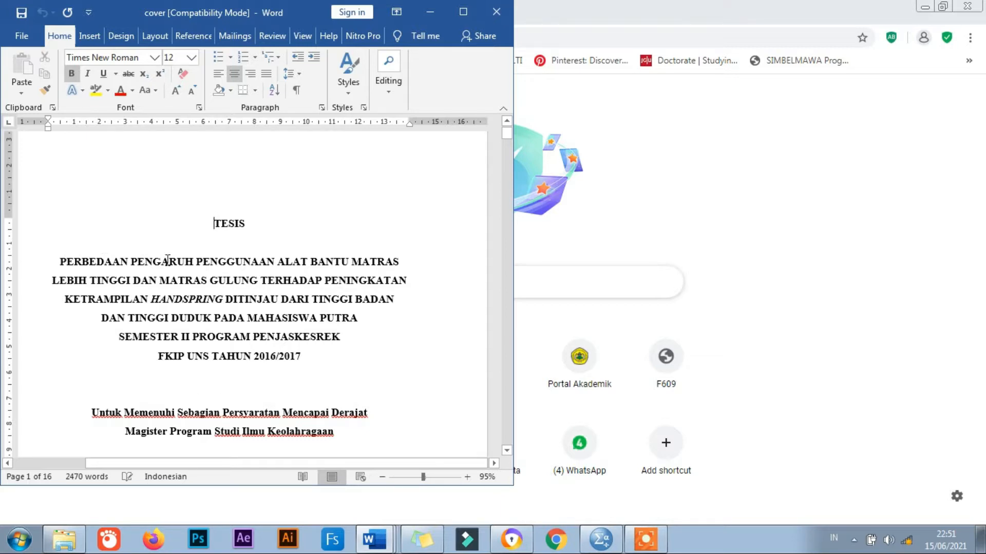
pyautogui.moveTo(208, 266); pyautogui.dragTo(410, 269)
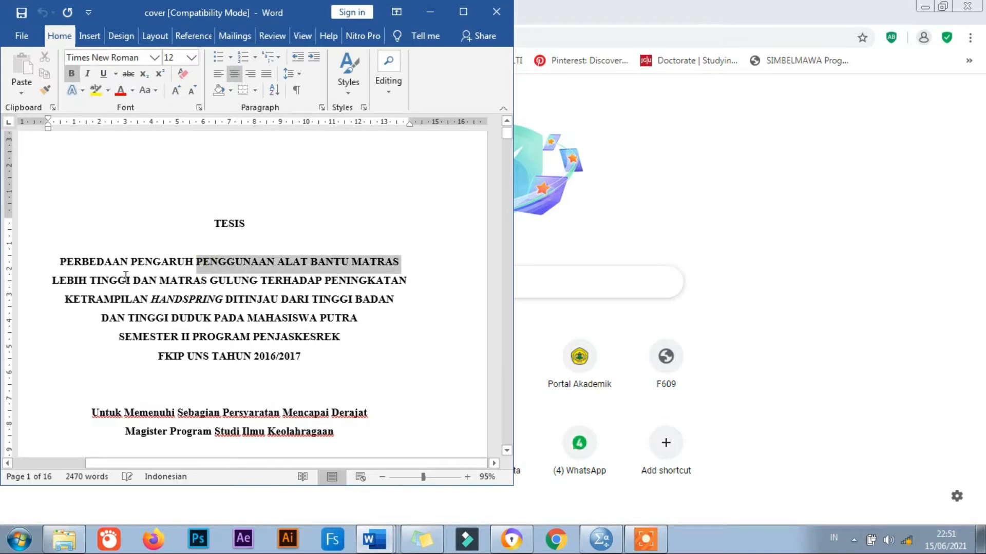
pyautogui.moveTo(131, 279); pyautogui.dragTo(48, 280)
pyautogui.moveTo(159, 281); pyautogui.dragTo(243, 288)
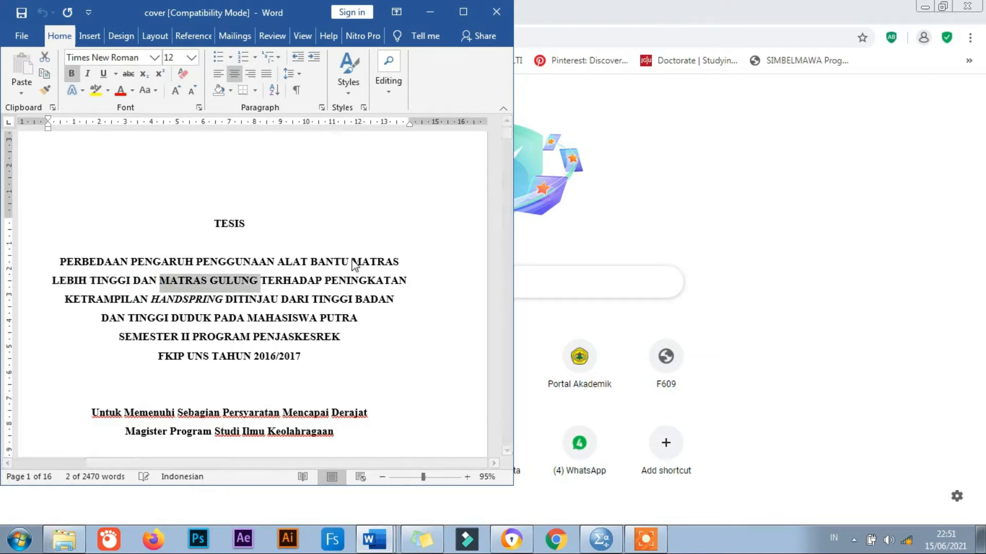
pyautogui.click(318, 317)
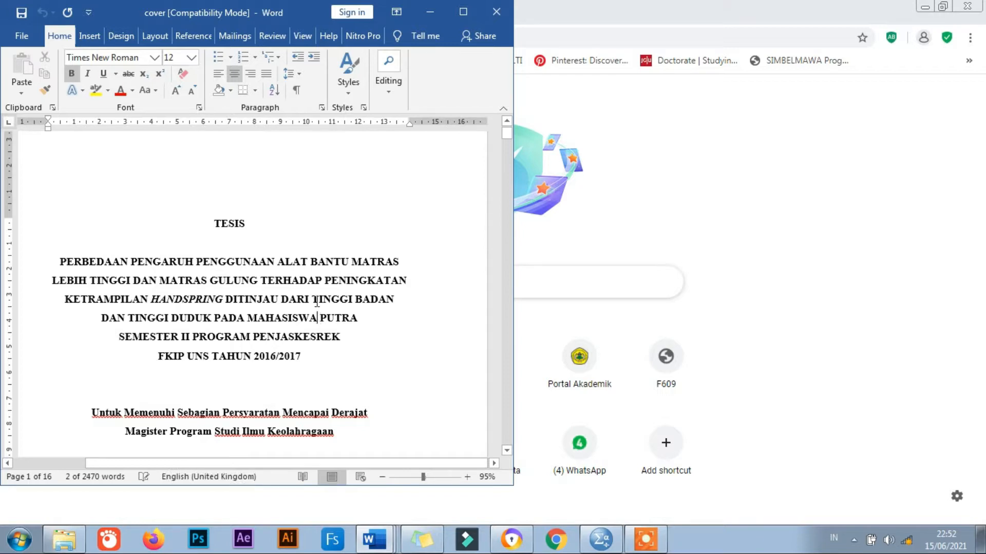
pyautogui.moveTo(282, 267); pyautogui.dragTo(244, 284)
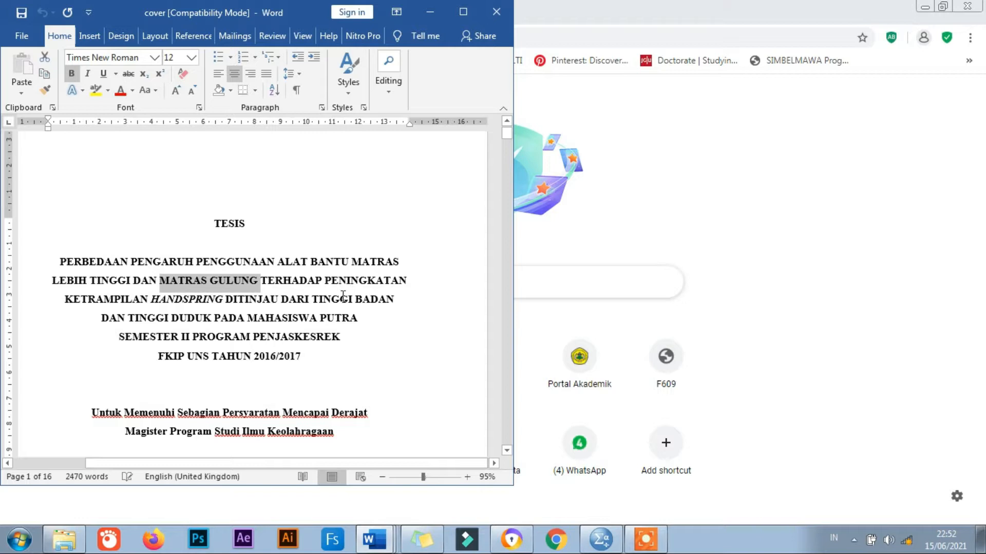
# Examine the title's KETRAMPILAN HANDSPRING outcome and its TINGGI BADAN DAN TINGGI DUDUK attribute phrases by selecting them.
pyautogui.moveTo(224, 299); pyautogui.dragTo(86, 295)
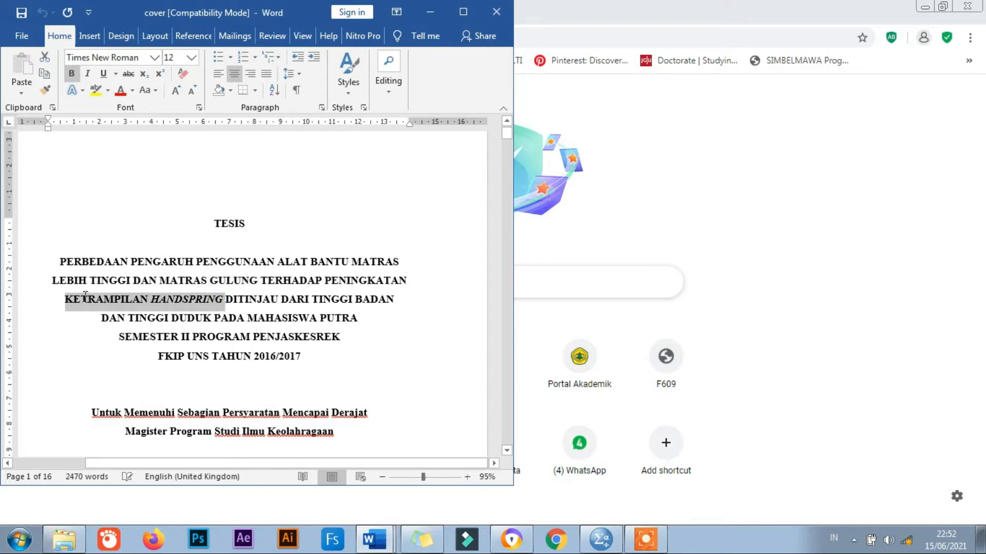
pyautogui.click(222, 307)
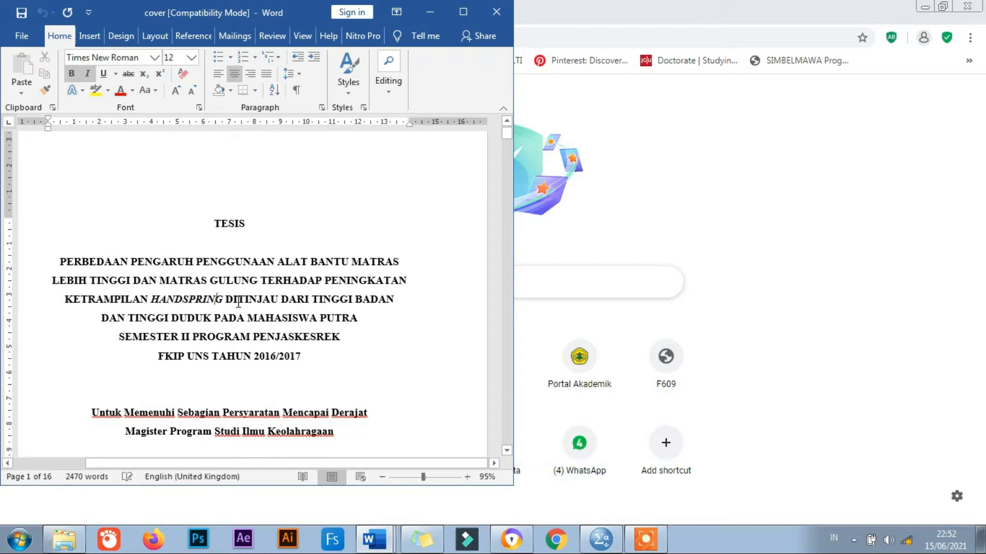
pyautogui.moveTo(236, 302); pyautogui.dragTo(355, 302)
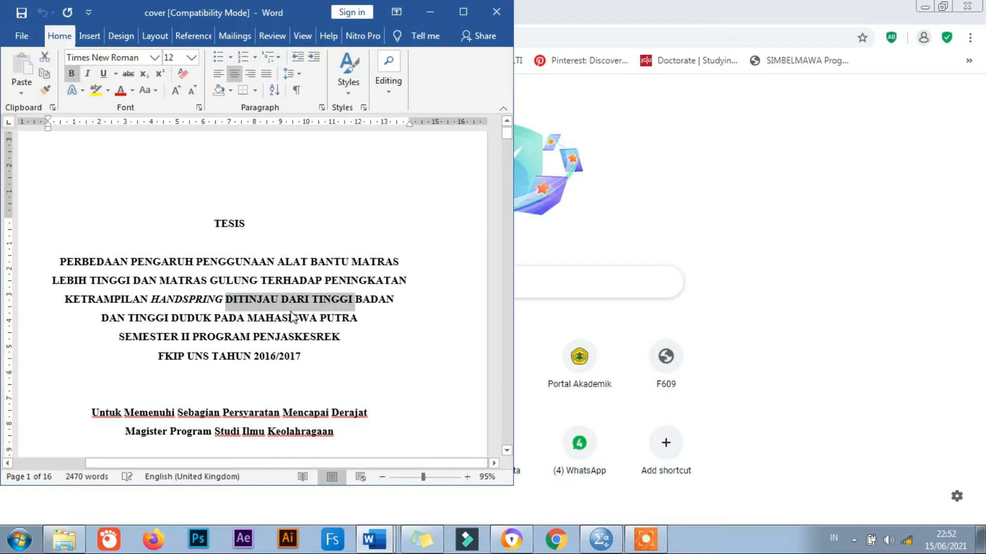
pyautogui.click(263, 306)
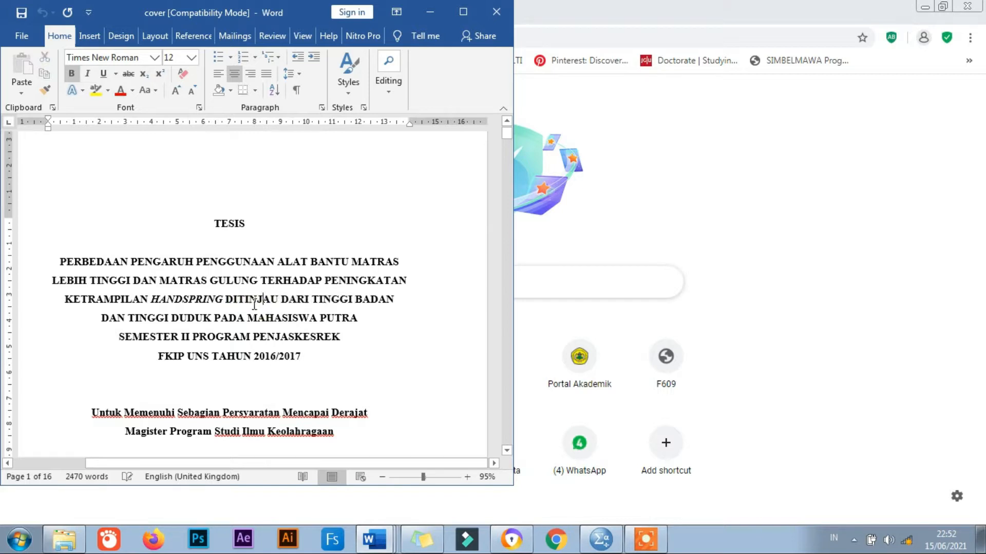
pyautogui.moveTo(320, 299); pyautogui.dragTo(206, 325)
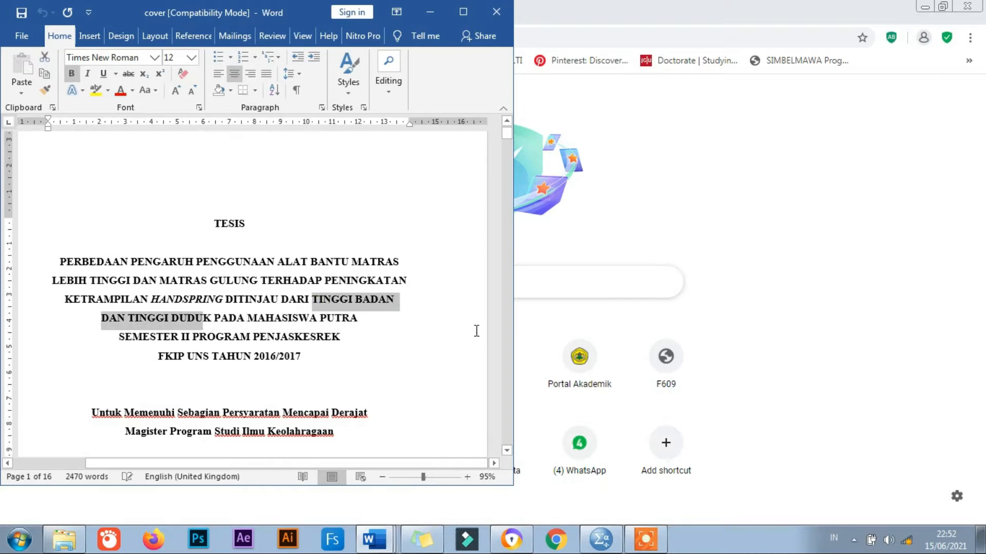
# Reread the title's comparison part from PERBEDAAN PENGARUH to HANDSPRING, marking the MATRAS GULUNG phrase.
pyautogui.moveTo(58, 264); pyautogui.dragTo(255, 303)
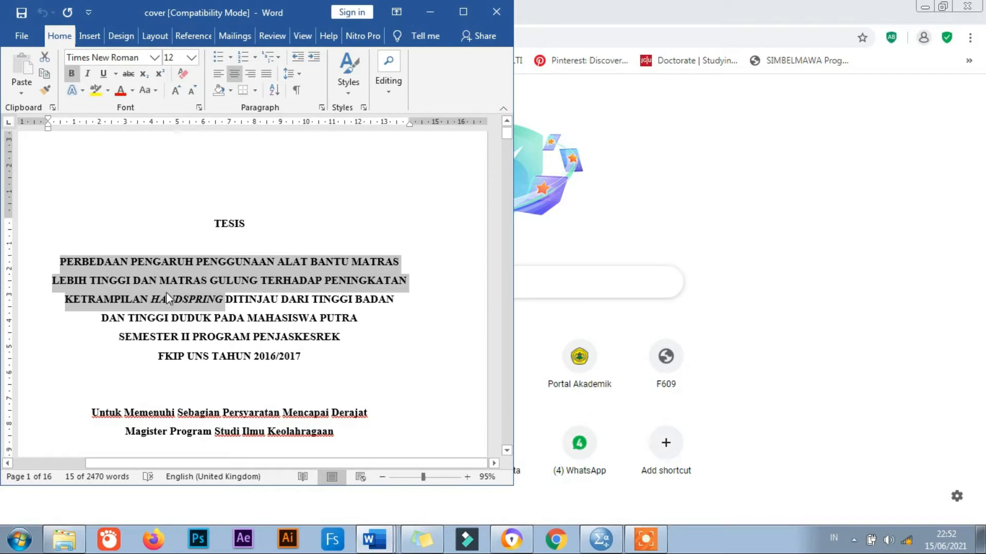
pyautogui.click(105, 277)
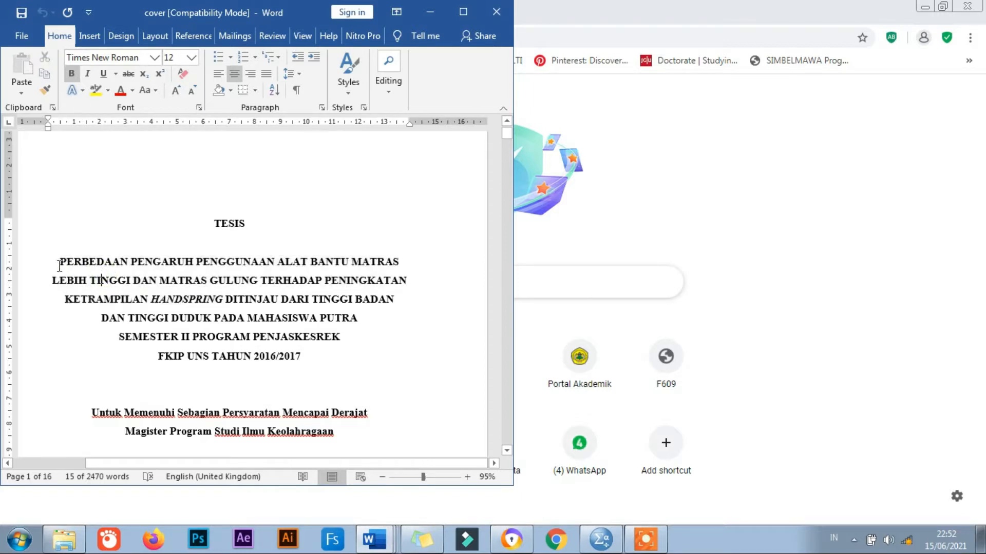
pyautogui.moveTo(59, 265); pyautogui.dragTo(262, 281)
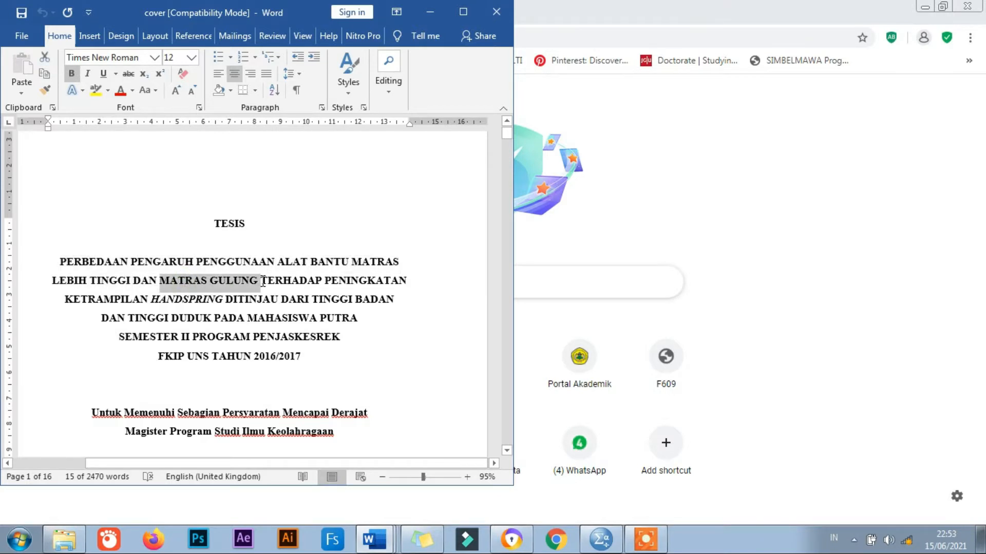
# Put the cover document away, switch to the BAB III document and skim it through to the data collection section.
pyautogui.click(430, 11)
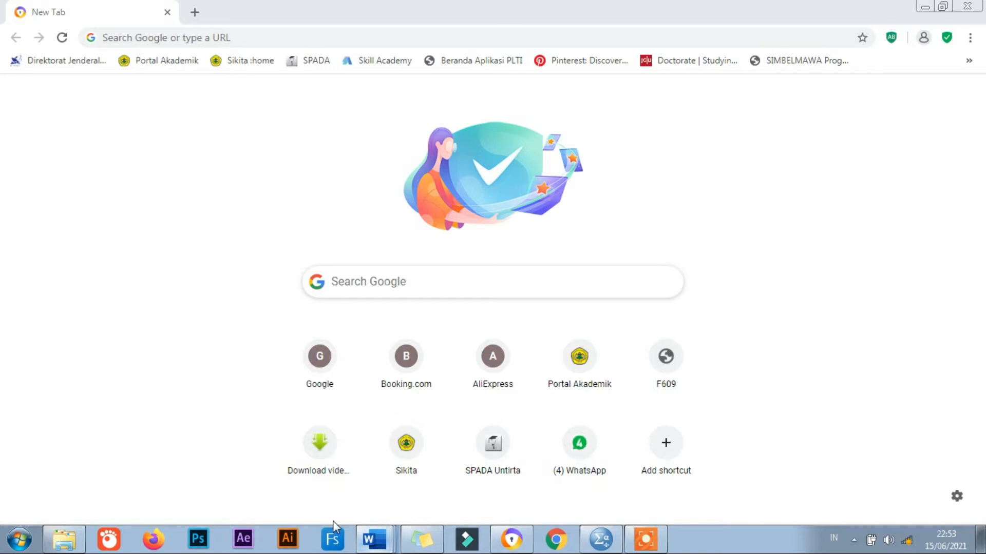
pyautogui.click(374, 539)
pyautogui.scroll(-9, 228, 293)
pyautogui.scroll(-10, 229, 294)
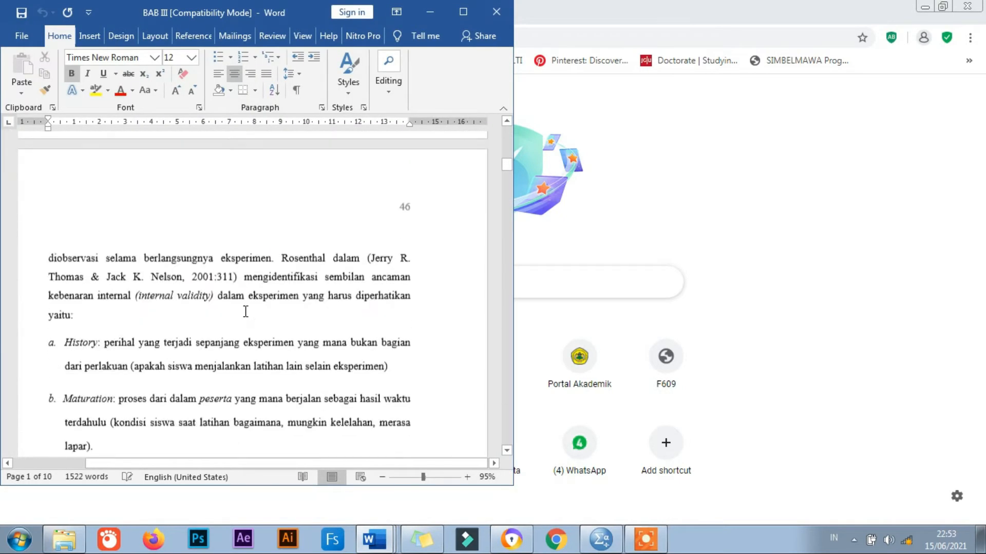
pyautogui.scroll(-10, 250, 312)
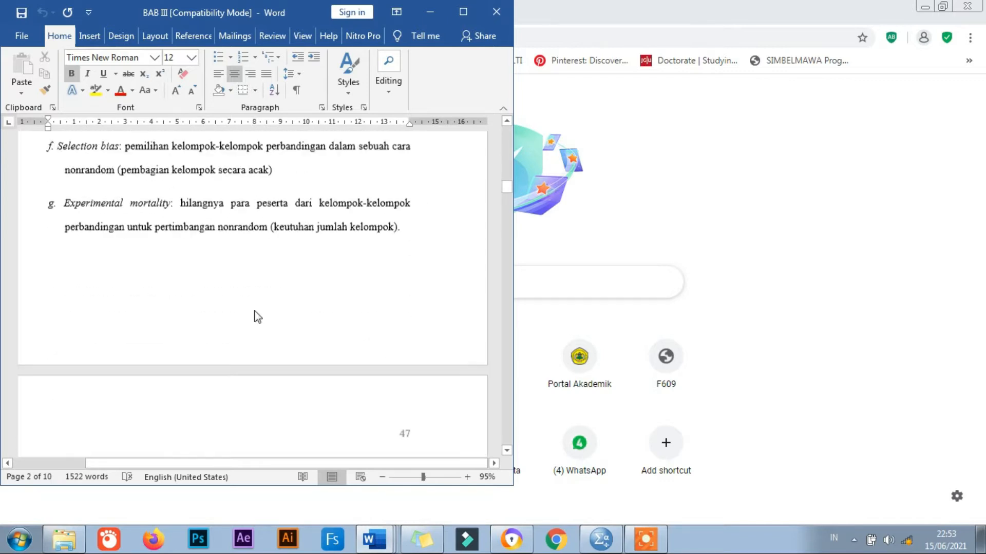
pyautogui.scroll(-10, 256, 310)
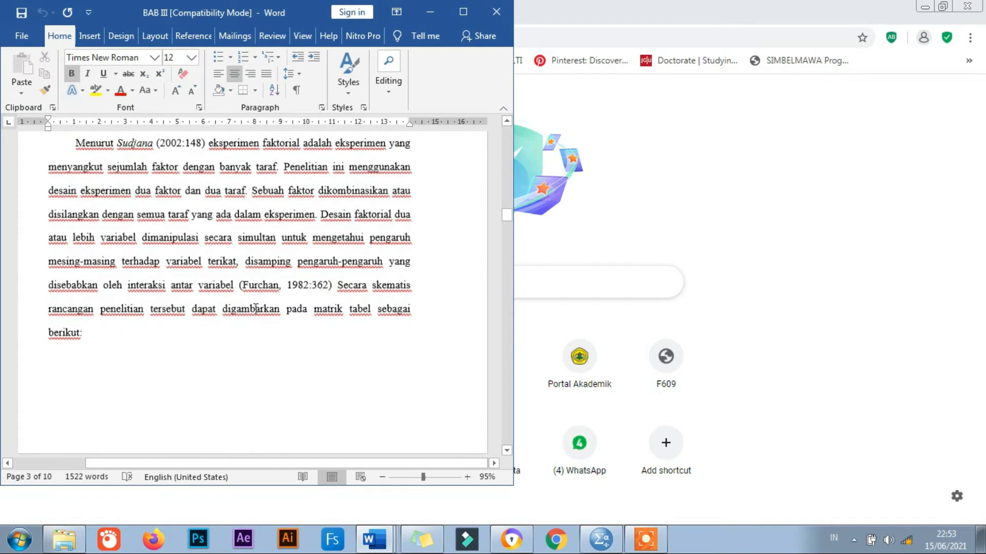
pyautogui.scroll(-10, 256, 308)
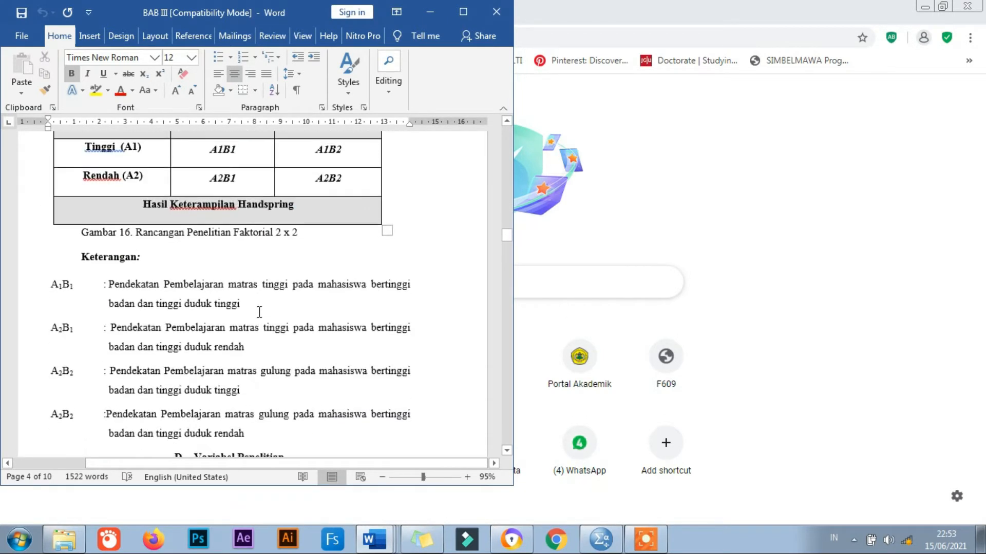
pyautogui.scroll(-10, 261, 313)
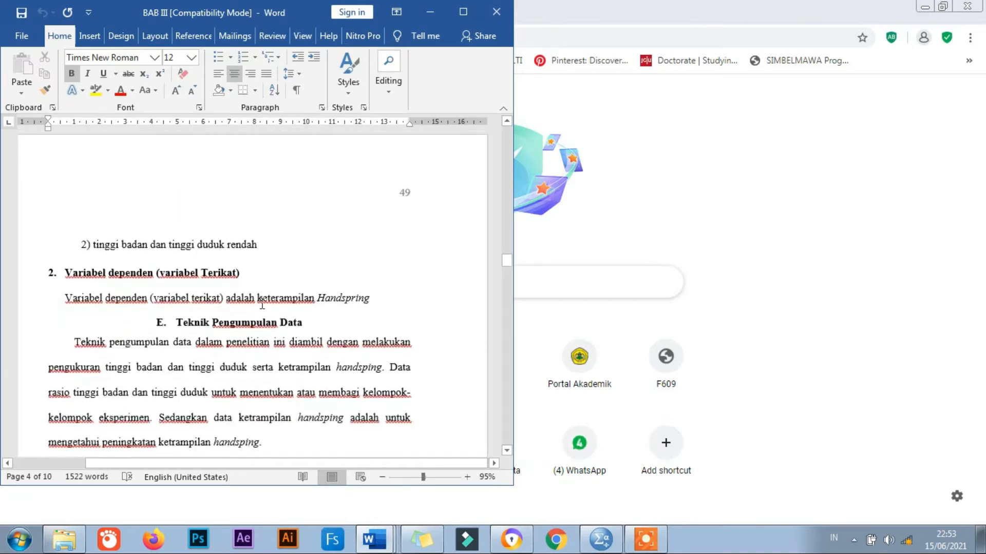
pyautogui.scroll(-6, 261, 303)
# Examine the 2 x 2 factorial design table, marking the Tinggi and Rendah rows and the two mattress column headings.
pyautogui.scroll(8, 264, 304)
pyautogui.scroll(8, 265, 304)
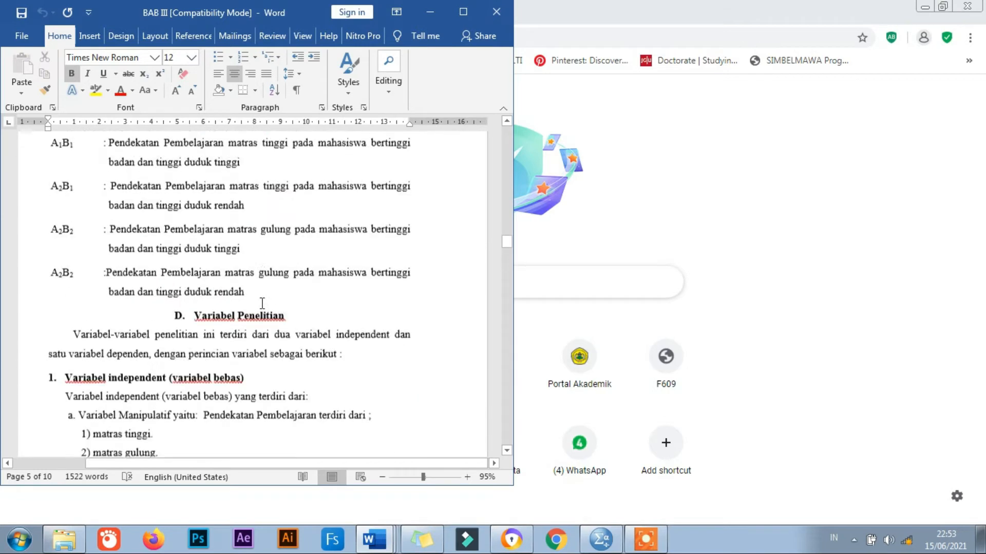
pyautogui.scroll(4, 262, 304)
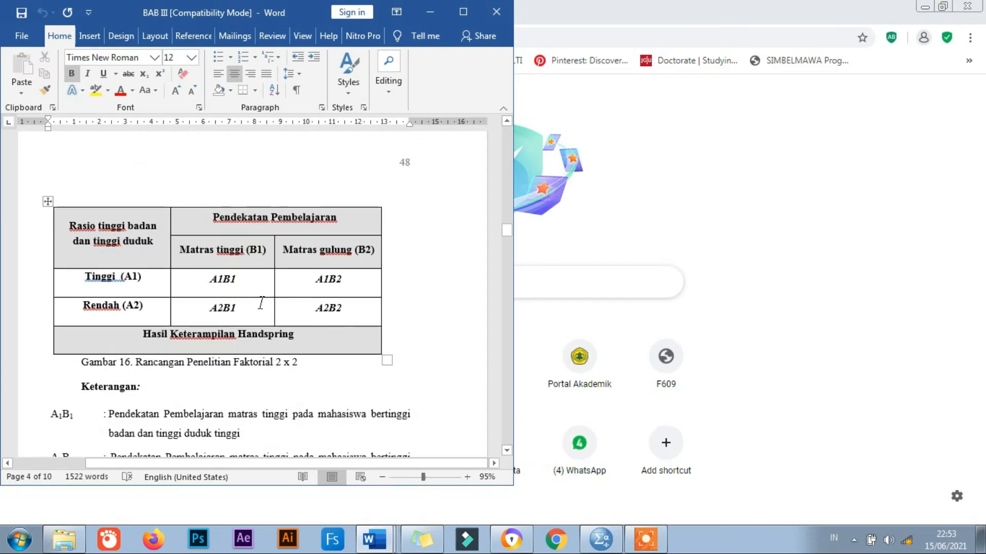
pyautogui.scroll(5, 261, 303)
pyautogui.scroll(-2, 261, 303)
pyautogui.scroll(-3, 261, 304)
pyautogui.moveTo(40, 280); pyautogui.dragTo(41, 308)
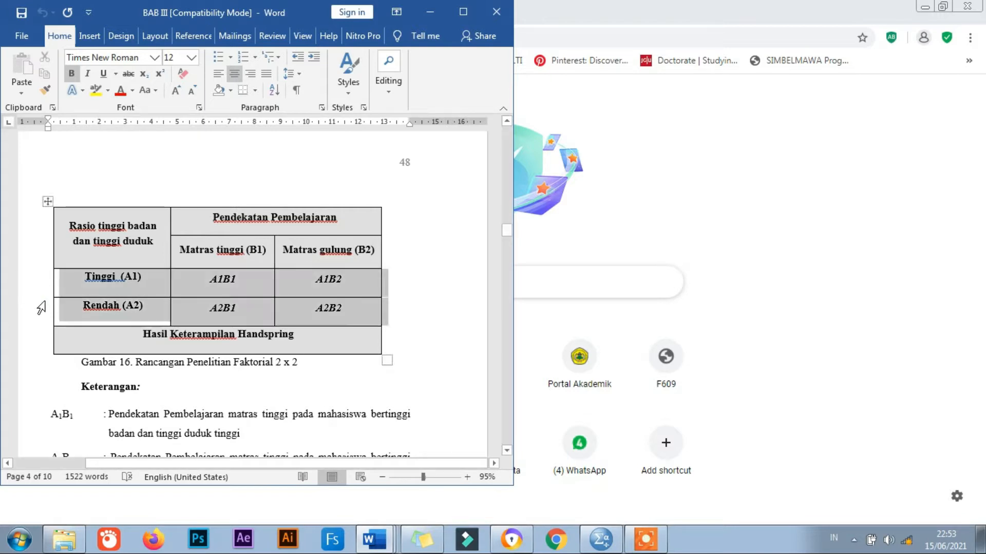
pyautogui.click(204, 284)
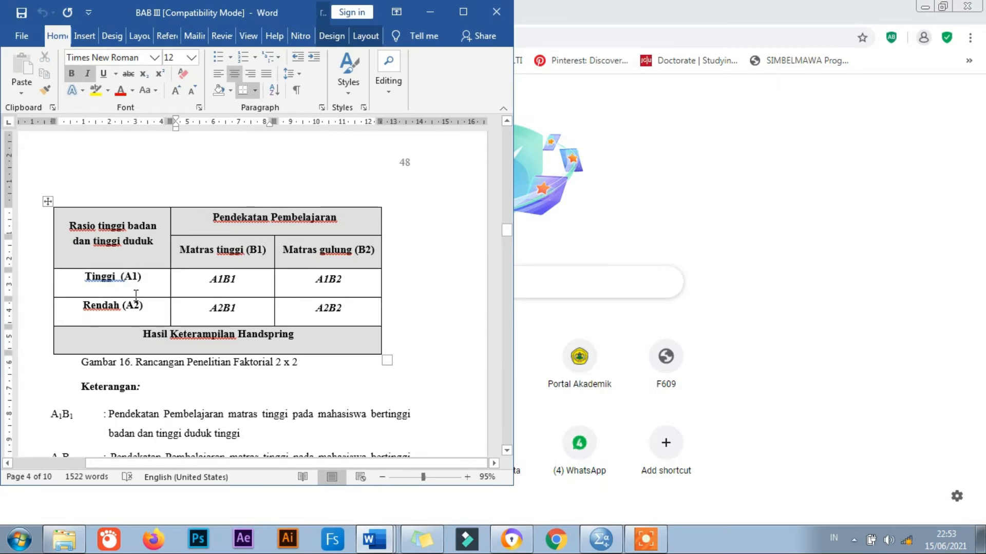
pyautogui.moveTo(186, 252); pyautogui.dragTo(366, 257)
# Review the research variables, the Teknik Analisa Data section and the Uji Prasarat Analisis paragraph in BAB III.
pyautogui.scroll(-5, 319, 287)
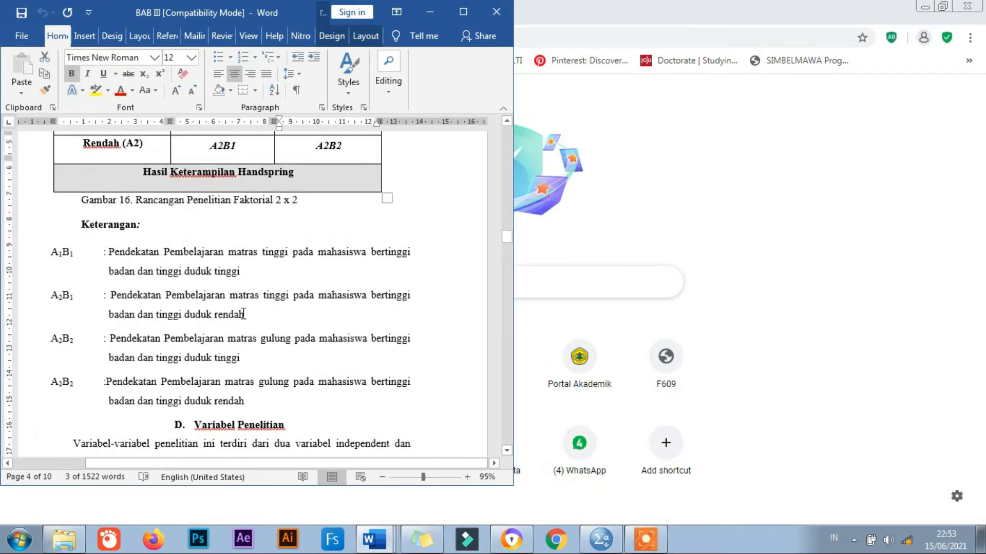
pyautogui.scroll(-10, 241, 315)
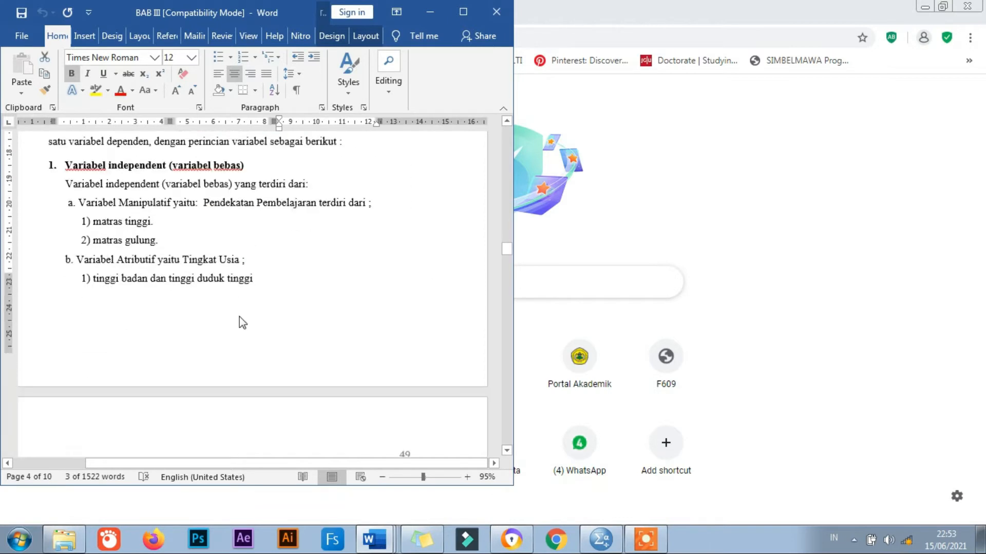
pyautogui.scroll(-1, 239, 317)
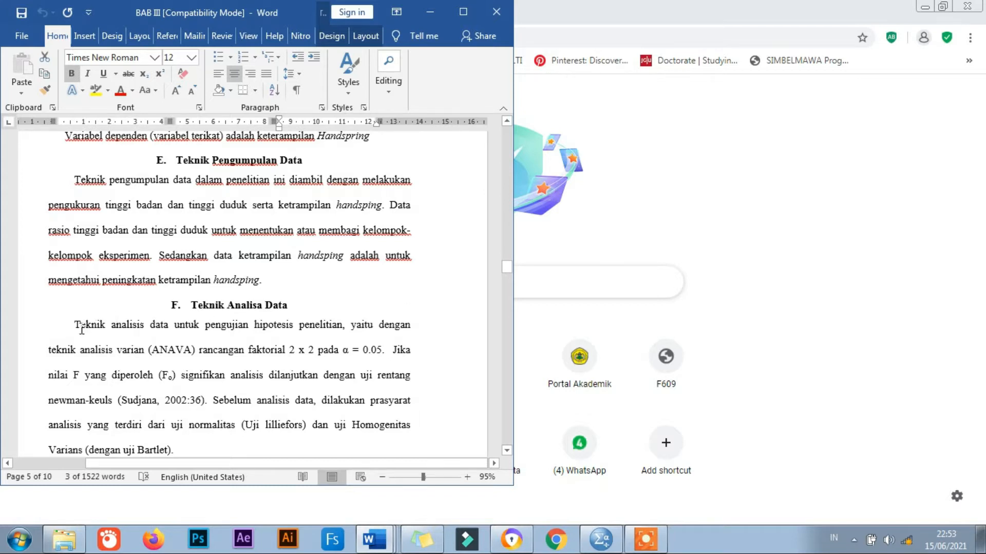
pyautogui.scroll(-5, 84, 329)
pyautogui.scroll(1, 203, 276)
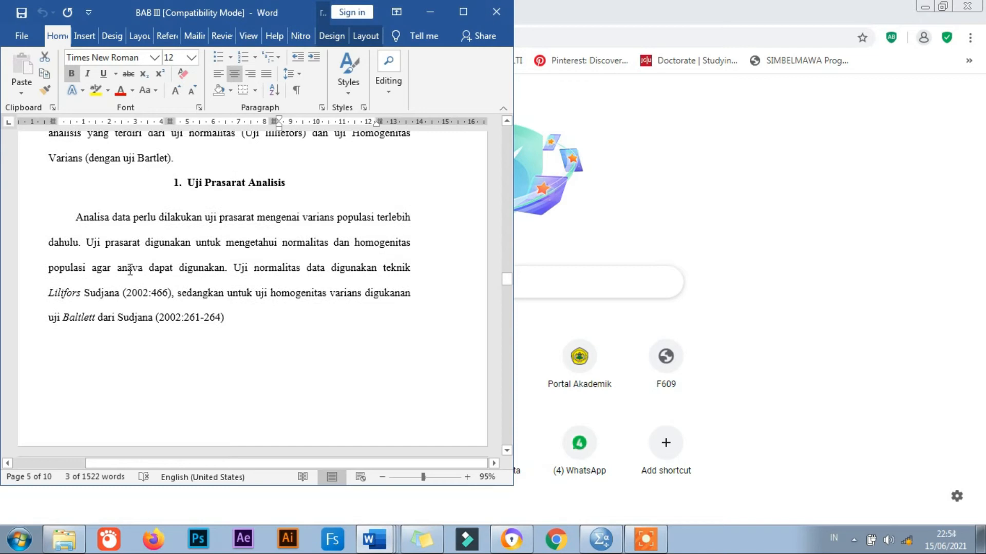
pyautogui.doubleClick(78, 218)
# Review the Uji Normalitas and Uji Homogenitas sections with their formulas and test criteria.
pyautogui.scroll(-6, 90, 231)
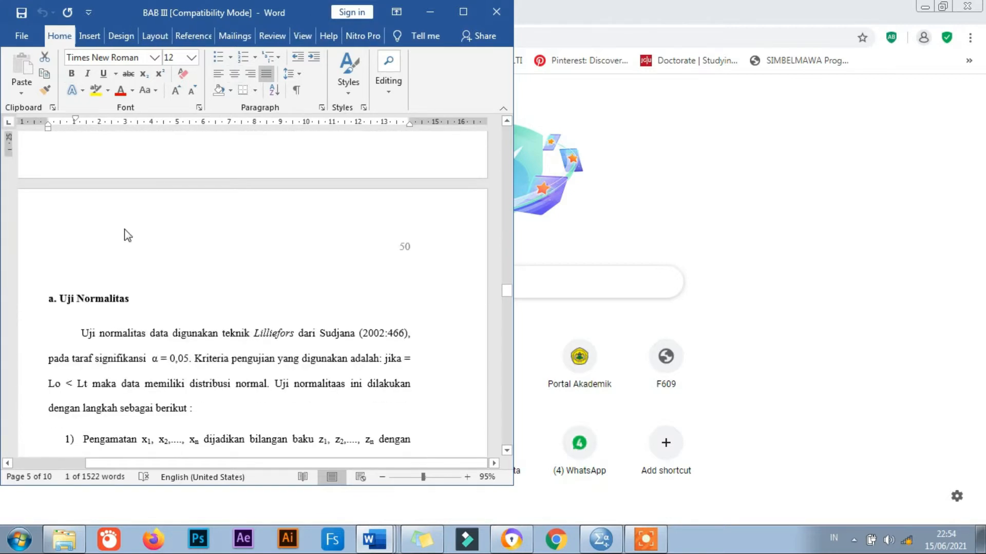
pyautogui.scroll(-1, 128, 236)
pyautogui.click(83, 273)
pyautogui.scroll(-9, 204, 266)
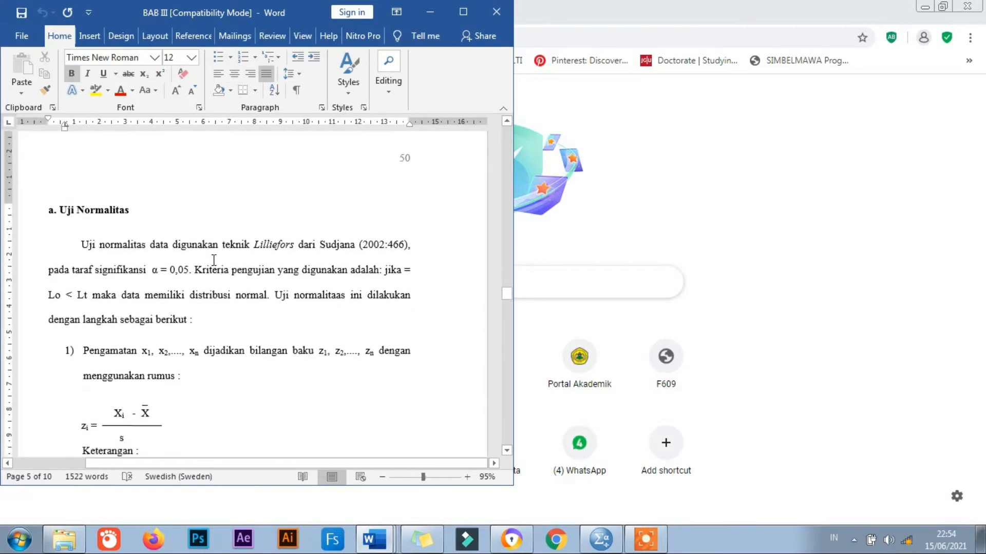
pyautogui.scroll(-8, 190, 277)
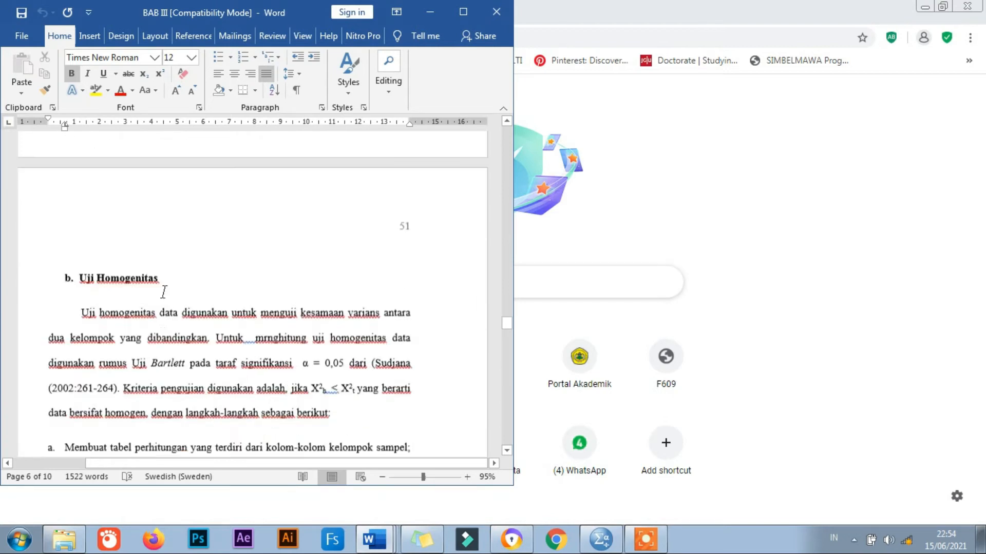
pyautogui.scroll(-10, 116, 214)
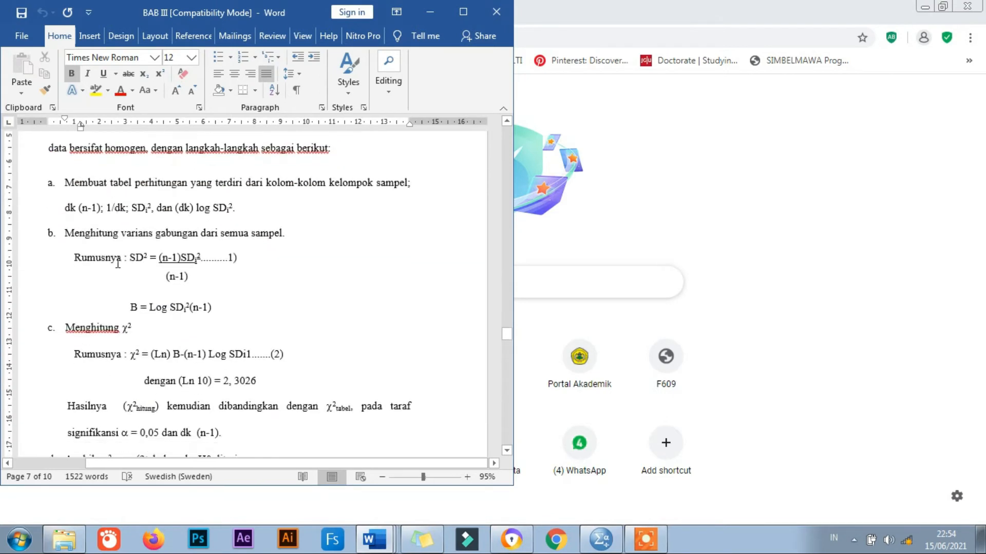
# Review the remaining hypothesis testing and Uji Rentang Newman-Keuls sections through to the end of BAB III.
pyautogui.scroll(-5, 119, 285)
pyautogui.scroll(3, 124, 276)
pyautogui.scroll(-3, 125, 276)
pyautogui.scroll(-8, 125, 275)
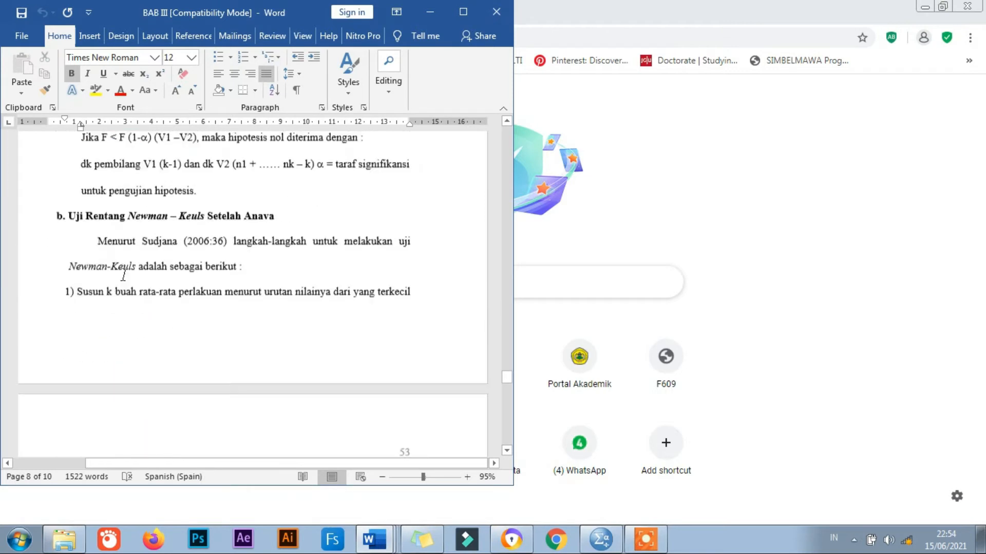
pyautogui.scroll(-10, 125, 272)
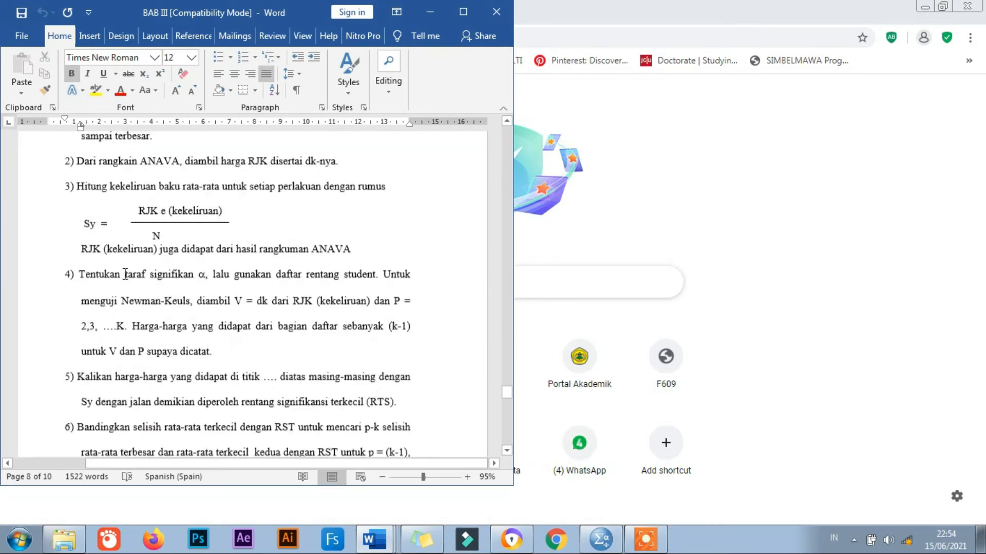
pyautogui.scroll(-12, 125, 274)
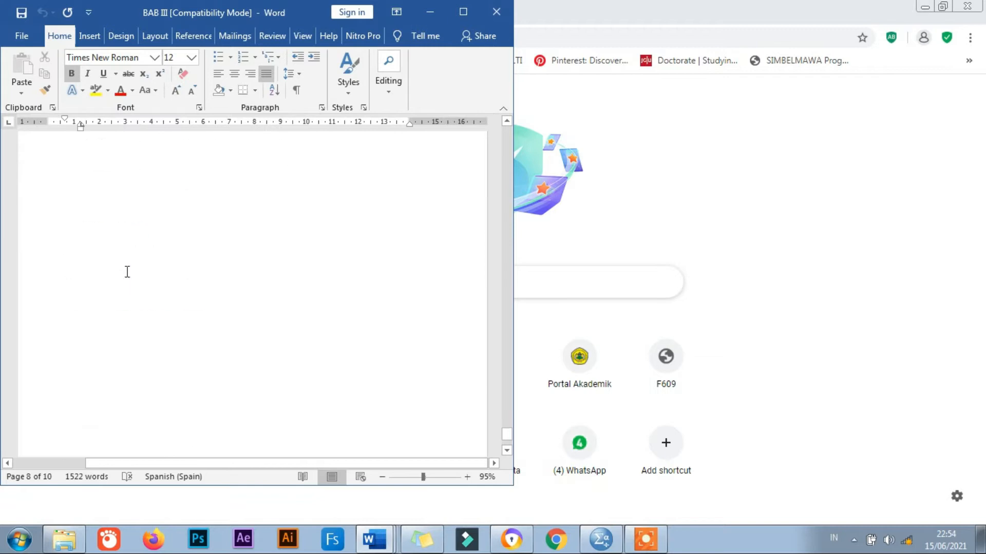
# Return to the Analisis Data section of BAB III and highlight the "Analisis Varian dua faktor (dua jalur)" heading.
pyautogui.scroll(15, 127, 272)
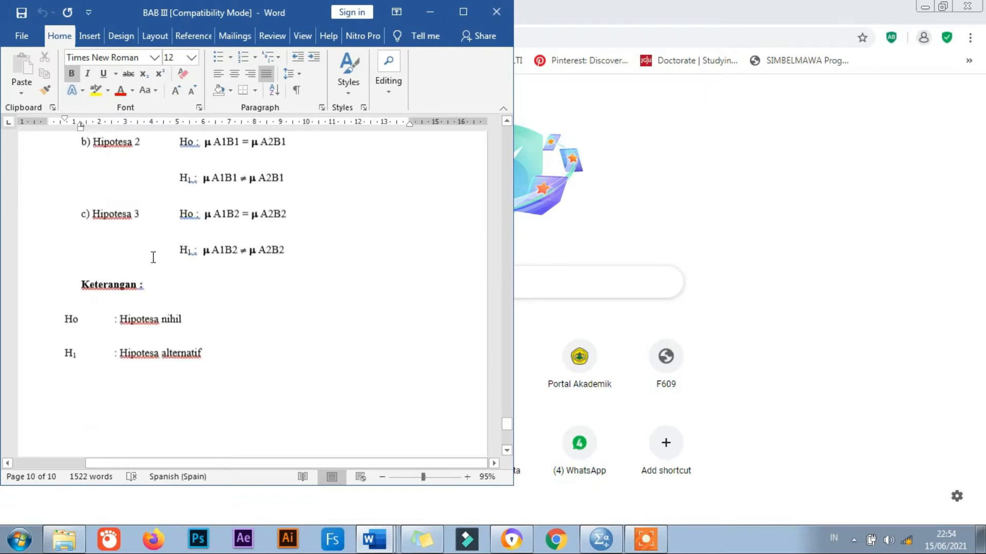
pyautogui.scroll(10, 147, 254)
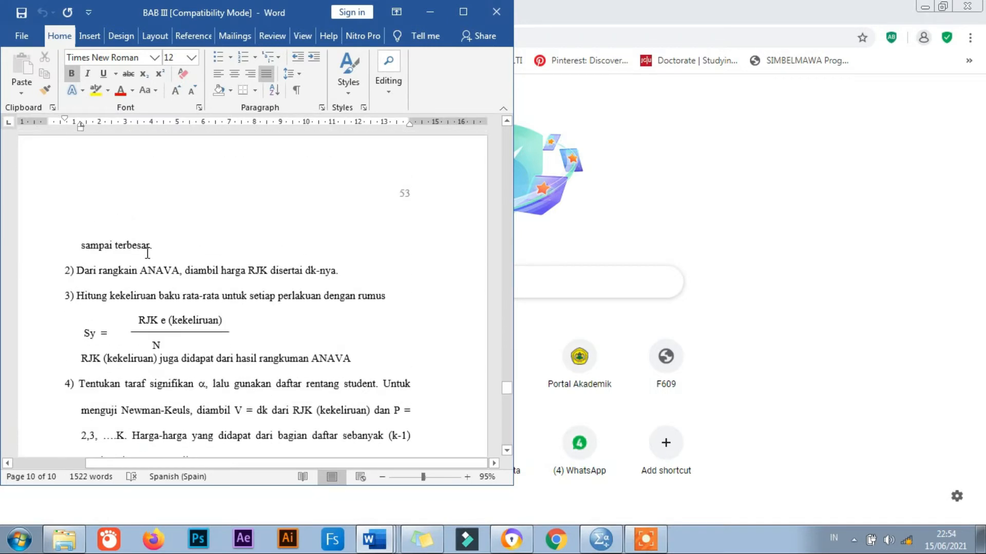
pyautogui.scroll(12, 114, 205)
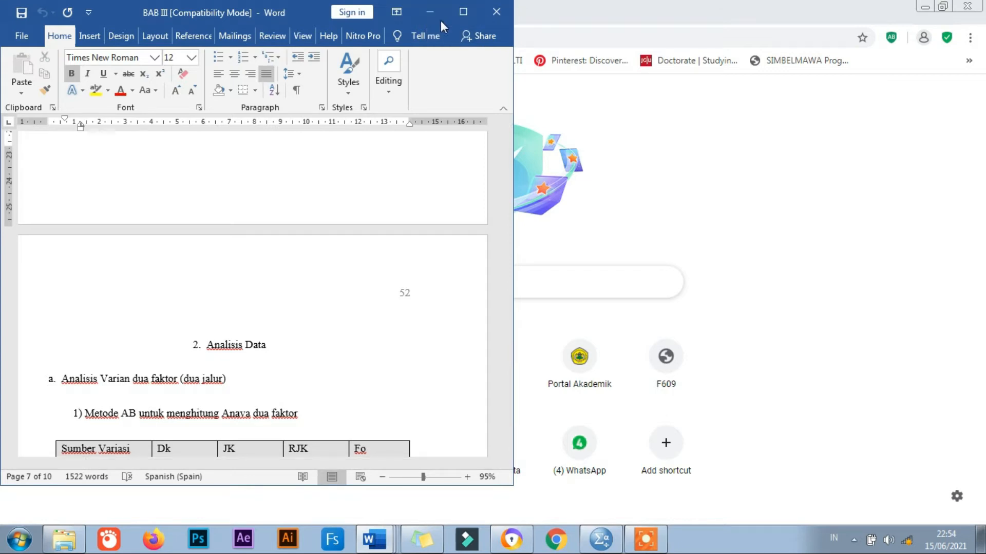
pyautogui.moveTo(42, 382); pyautogui.dragTo(234, 384)
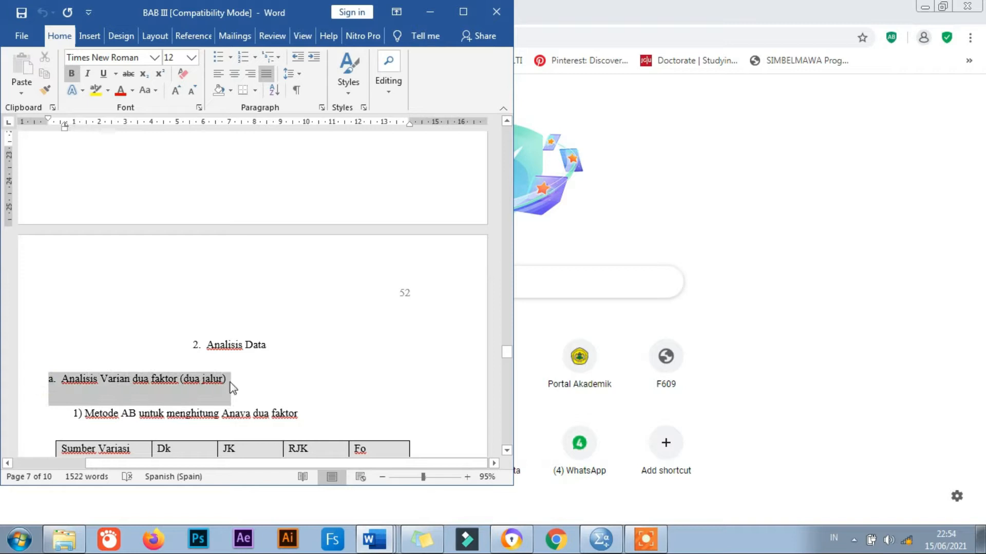
# Switch to the uji T document and mark the Kelompok Matras Tinggi and Kelompok Matras Gulung table headings.
pyautogui.click(431, 16)
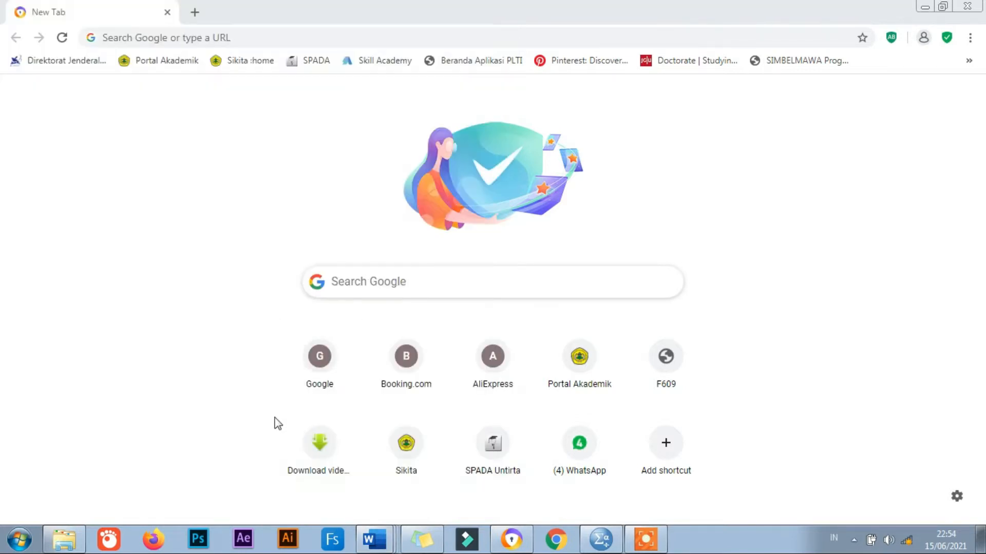
pyautogui.click(372, 540)
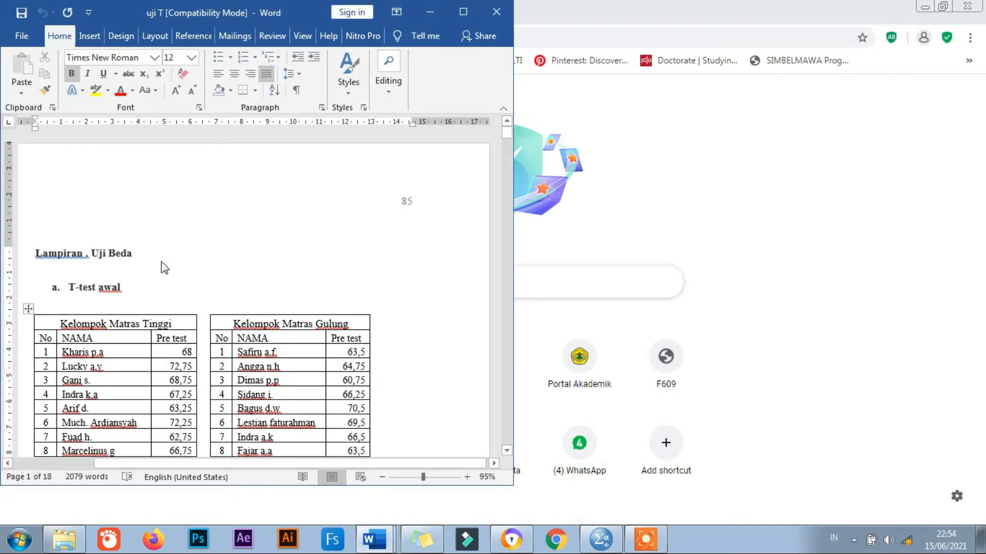
pyautogui.scroll(-3, 97, 279)
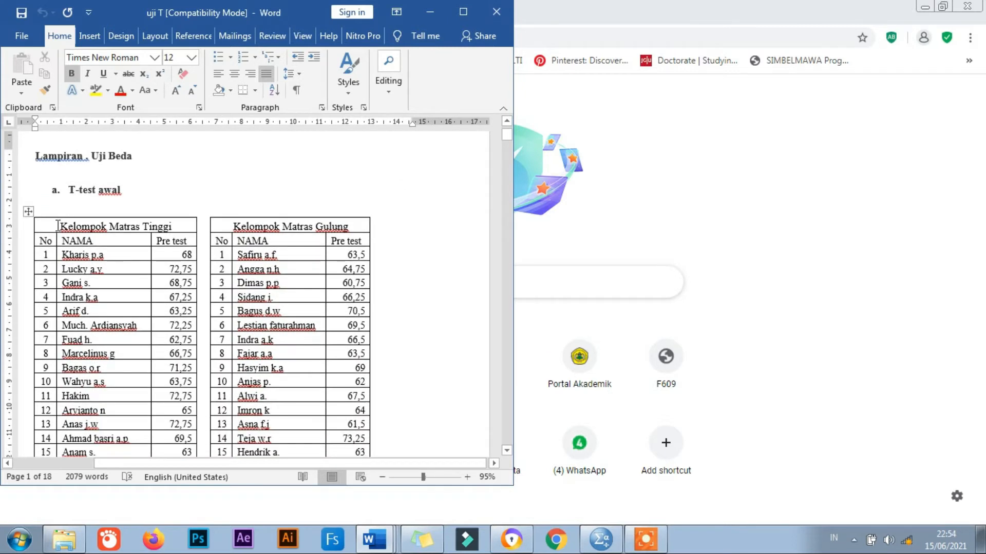
pyautogui.moveTo(58, 224); pyautogui.dragTo(172, 224)
pyautogui.moveTo(239, 224); pyautogui.dragTo(369, 226)
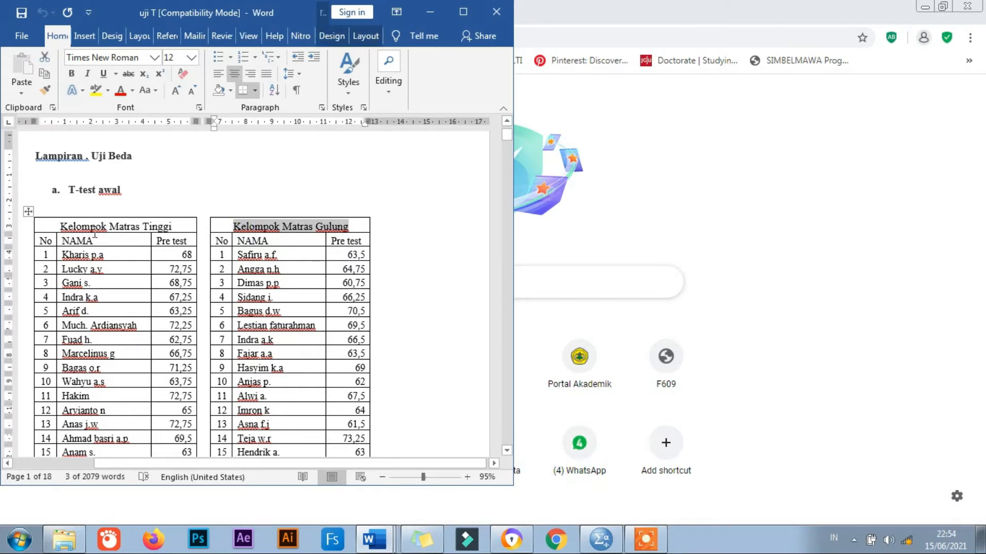
# Review the pre-test scores of both mattress groups and the SPSS instructions for the Independent Test below the tables.
pyautogui.scroll(-2, 298, 239)
pyautogui.scroll(-4, 298, 239)
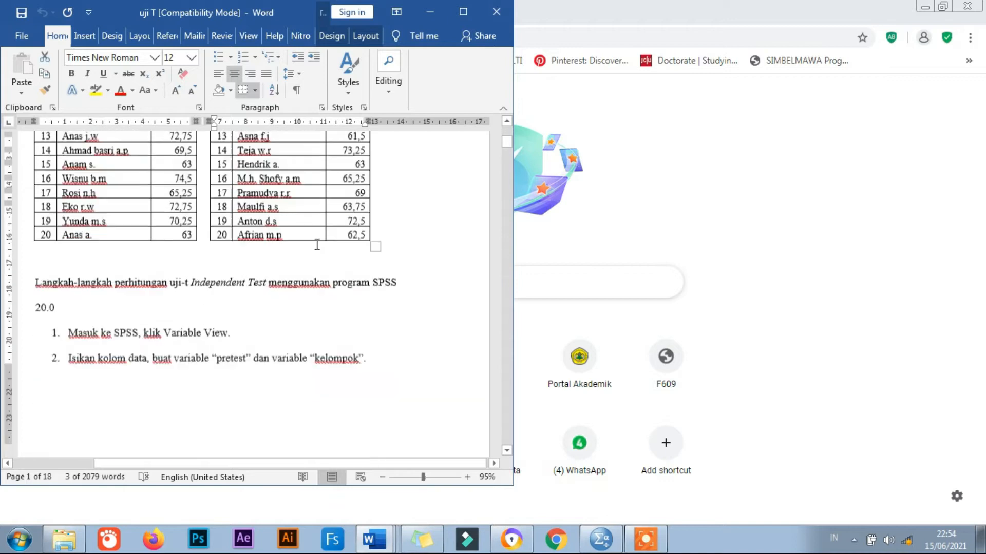
pyautogui.scroll(6, 409, 223)
pyautogui.scroll(-2, 184, 242)
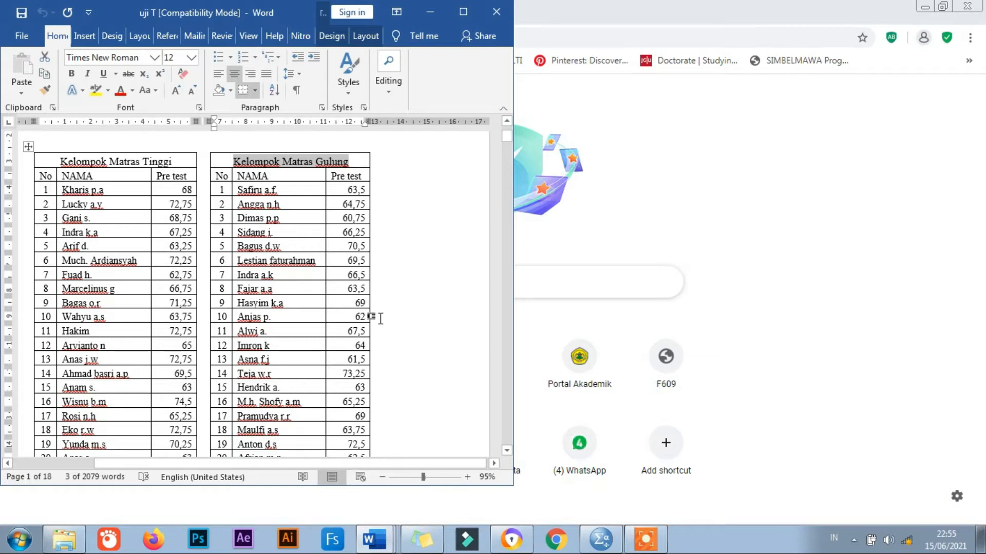
pyautogui.scroll(-7, 283, 231)
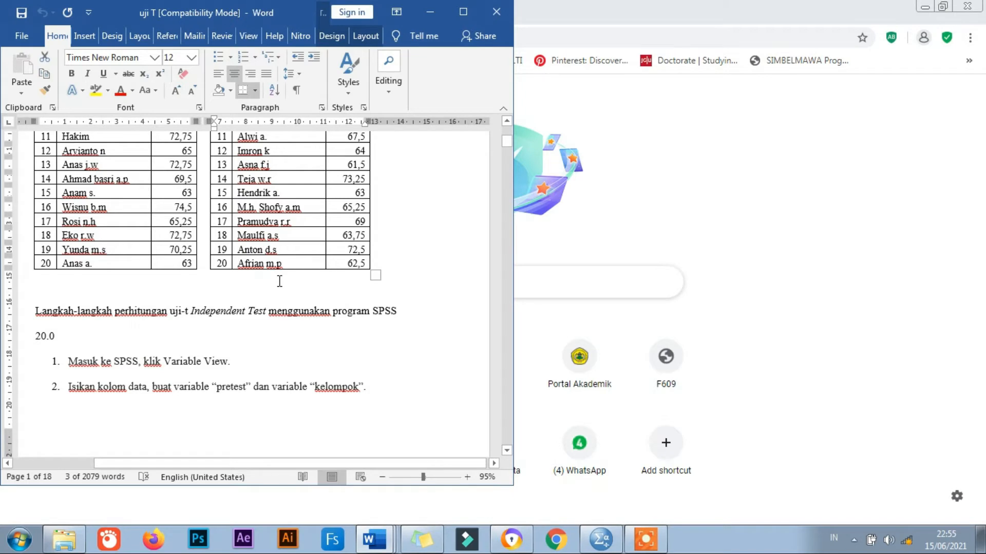
pyautogui.scroll(-15, 279, 281)
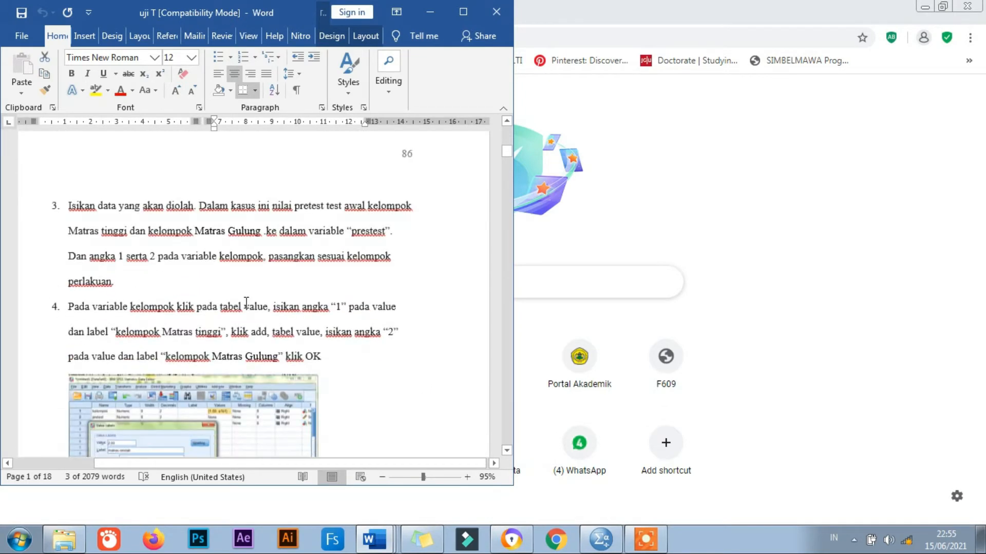
pyautogui.scroll(15, 247, 310)
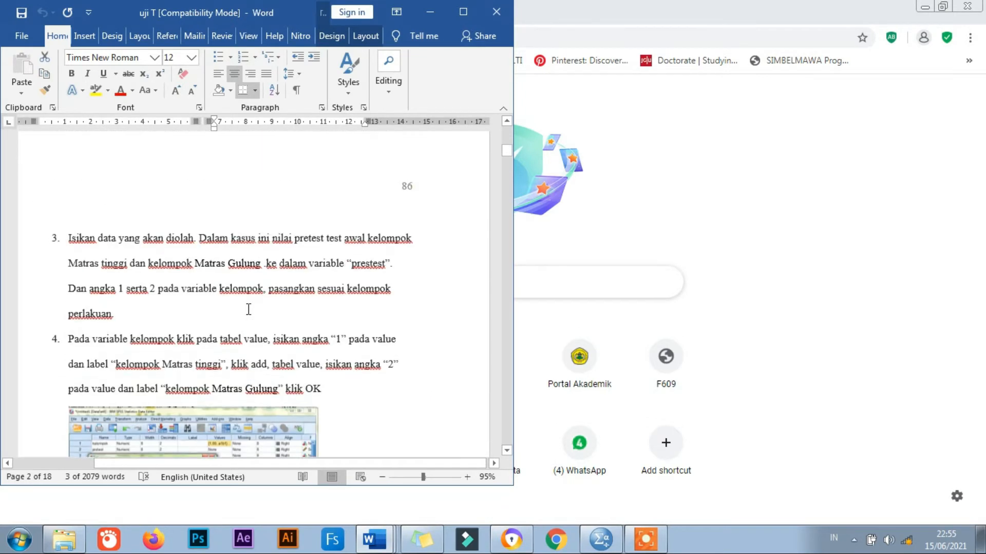
pyautogui.scroll(4, 248, 310)
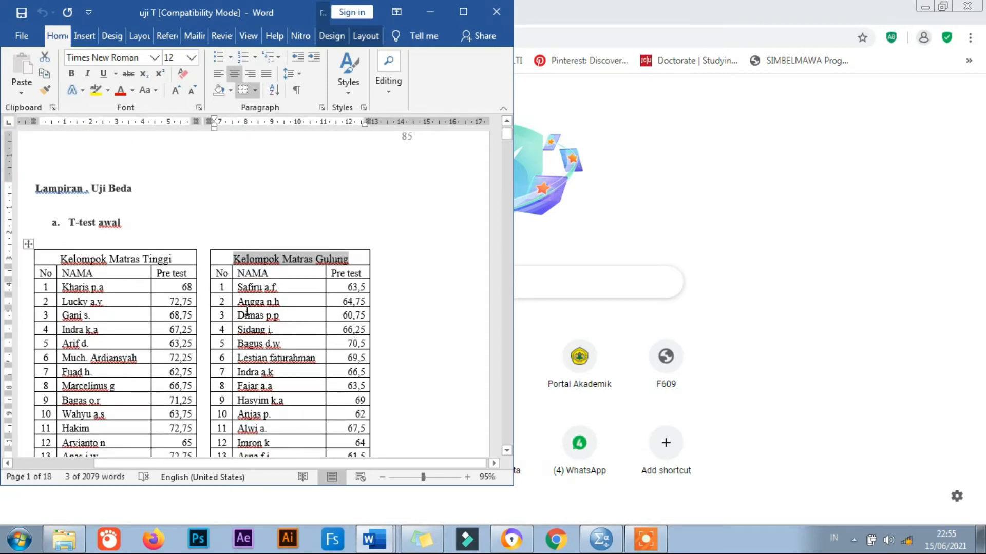
pyautogui.scroll(-1, 248, 310)
pyautogui.scroll(-1, 229, 316)
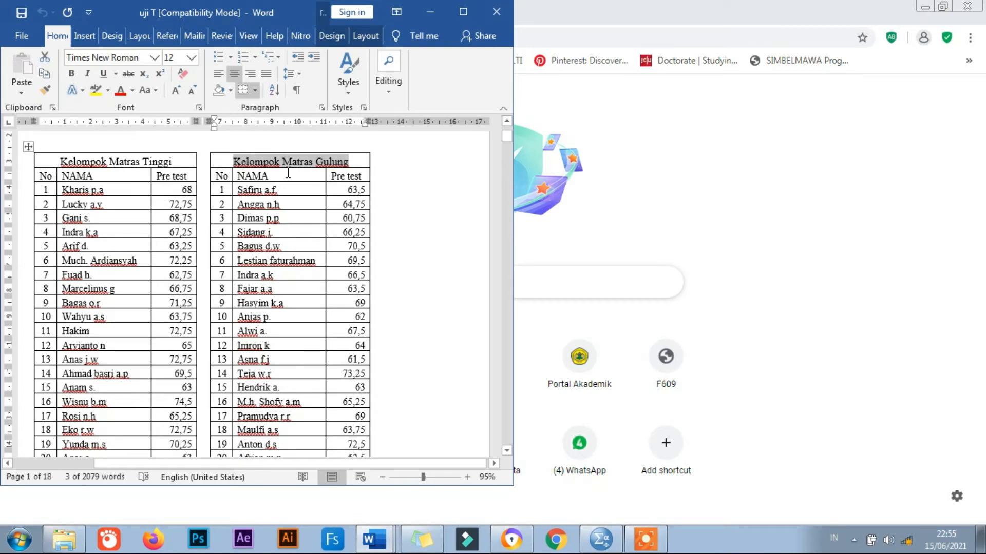
pyautogui.scroll(-3, 288, 174)
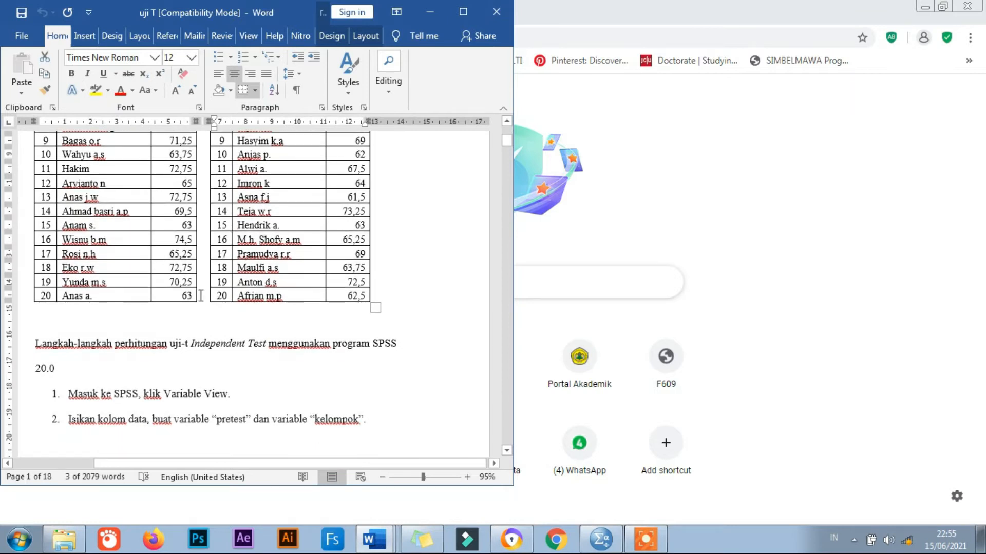
pyautogui.scroll(-1, 200, 295)
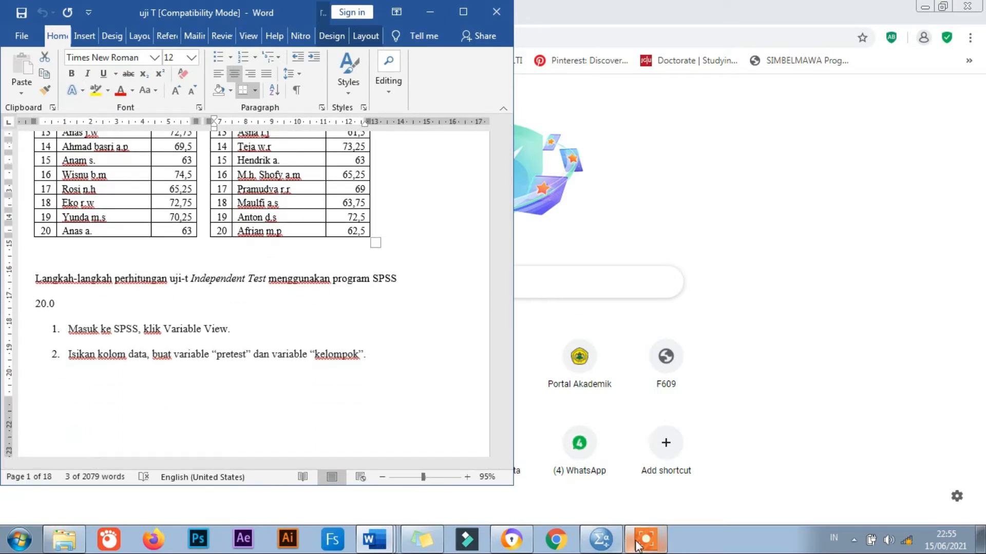
# Switch to IBM SPSS Statistics, place its window beside the document and define the variables pretest and kelompok.
pyautogui.click(603, 545)
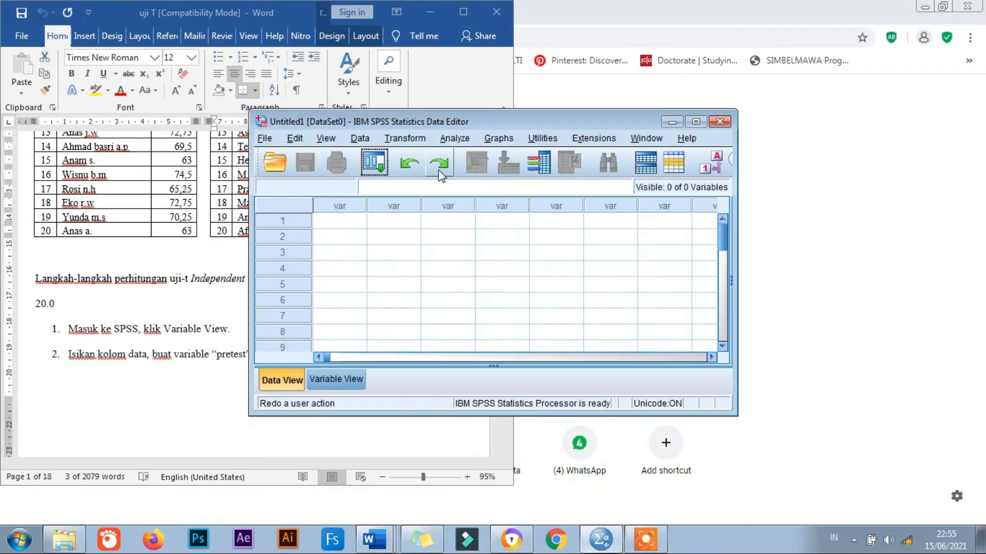
pyautogui.moveTo(450, 119); pyautogui.dragTo(639, 93)
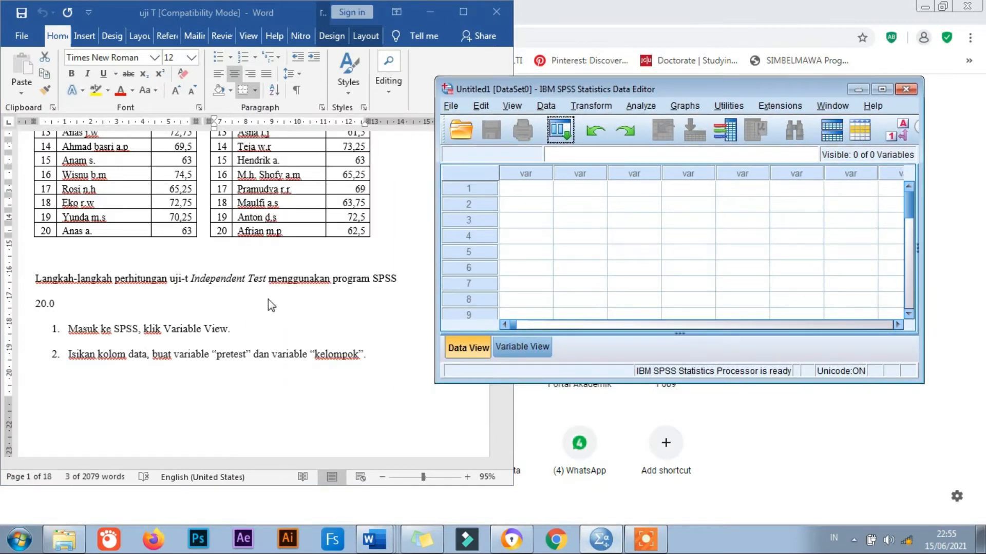
pyautogui.click(528, 348)
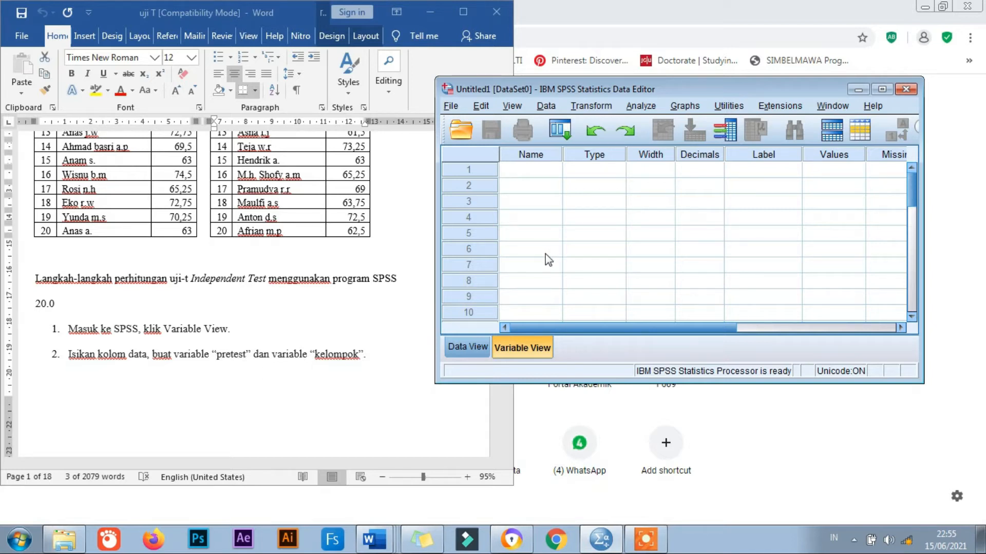
pyautogui.click(536, 171)
pyautogui.write('pretest')
pyautogui.click(524, 190)
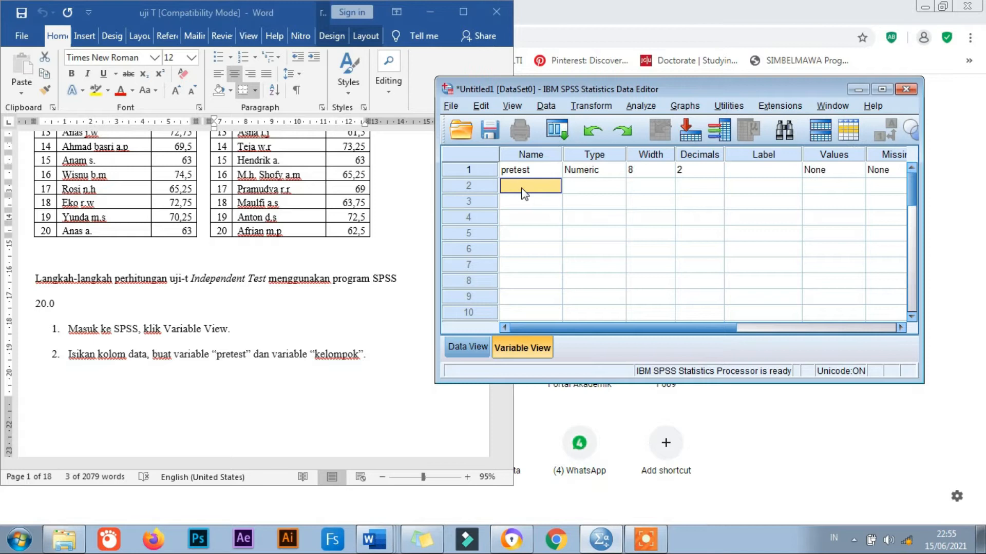
pyautogui.write('kelompok')
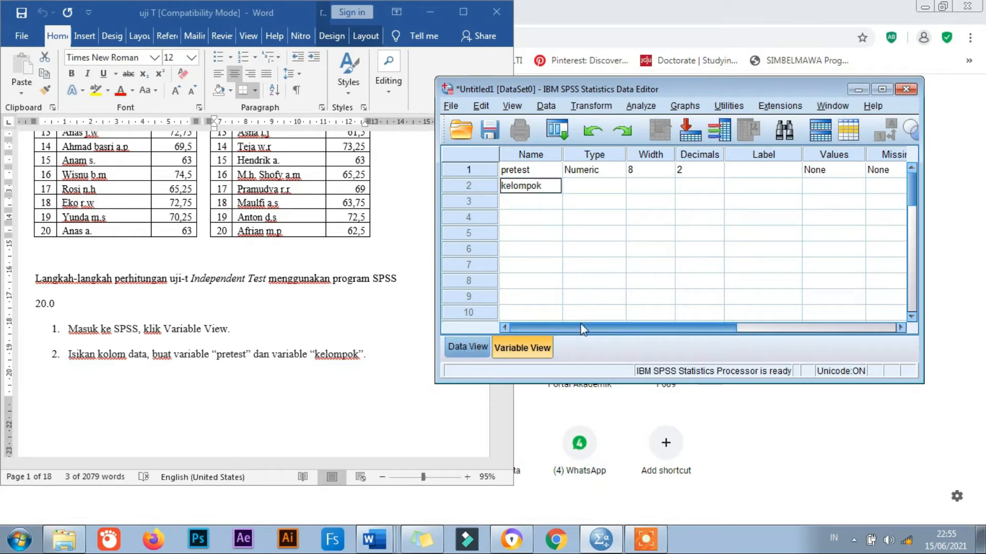
pyautogui.click(469, 347)
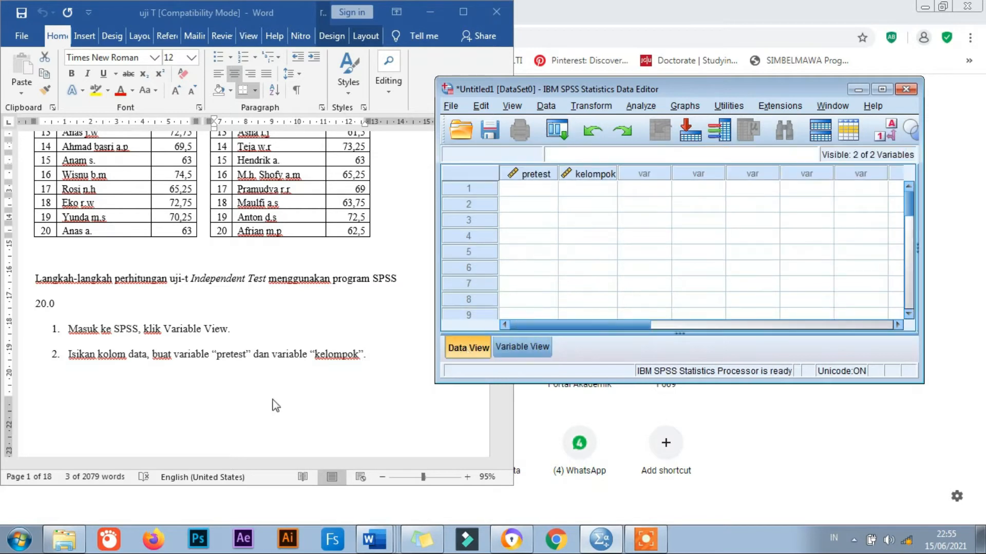
# Read instructions 3 and 4 in the uji T document and return to the variable definitions in SPSS.
pyautogui.click(231, 405)
pyautogui.scroll(-3, 220, 369)
pyautogui.scroll(-2, 220, 368)
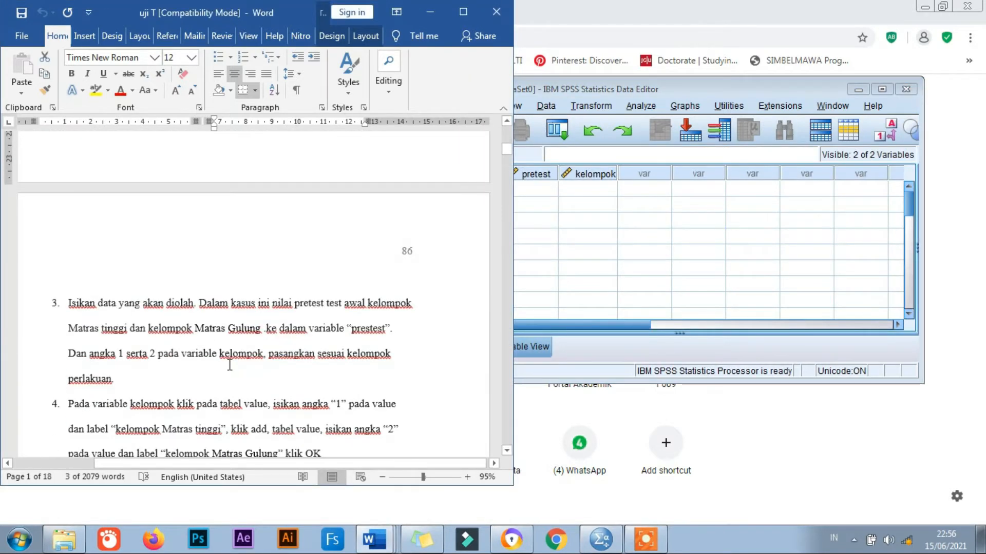
pyautogui.click(528, 347)
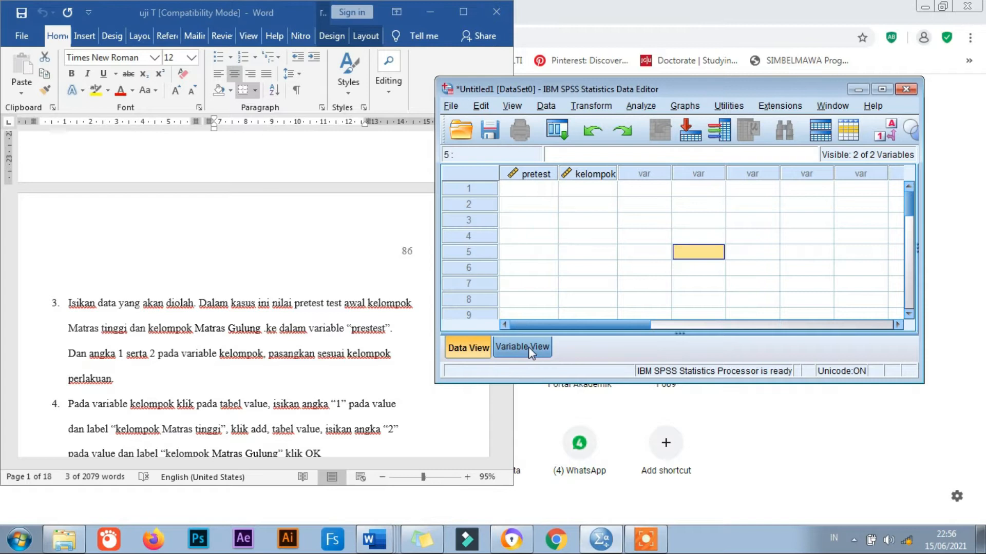
pyautogui.click(528, 347)
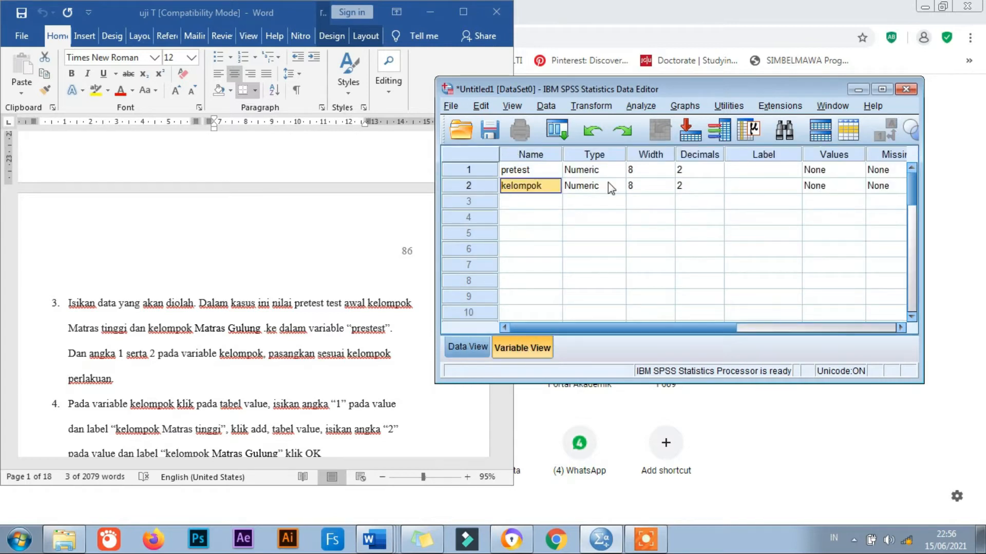
pyautogui.moveTo(546, 329)
pyautogui.mouseDown()
pyautogui.moveTo(626, 329)
pyautogui.moveTo(532, 319)
pyautogui.mouseUp()
pyautogui.click(530, 172)
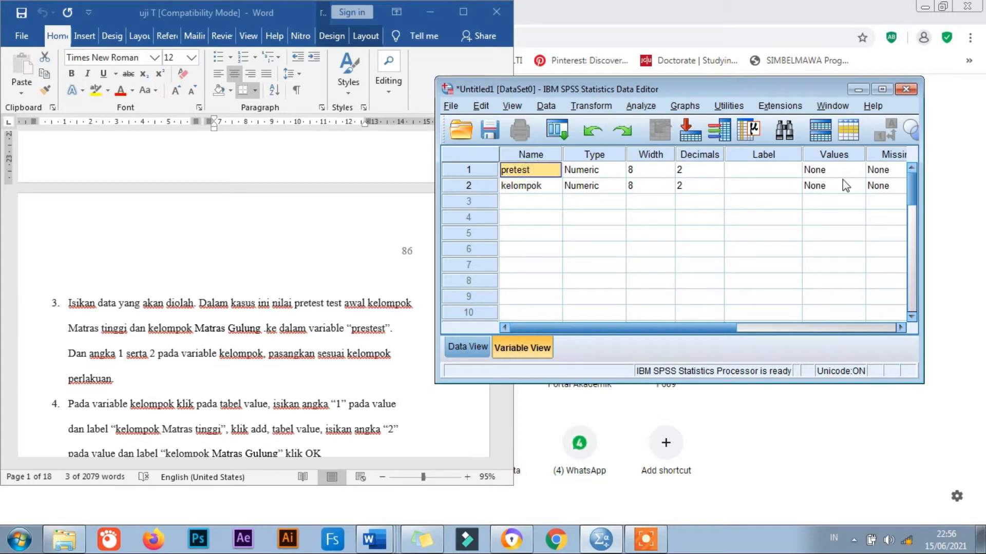
pyautogui.moveTo(675, 327); pyautogui.dragTo(635, 325)
pyautogui.click(844, 173)
pyautogui.click(856, 173)
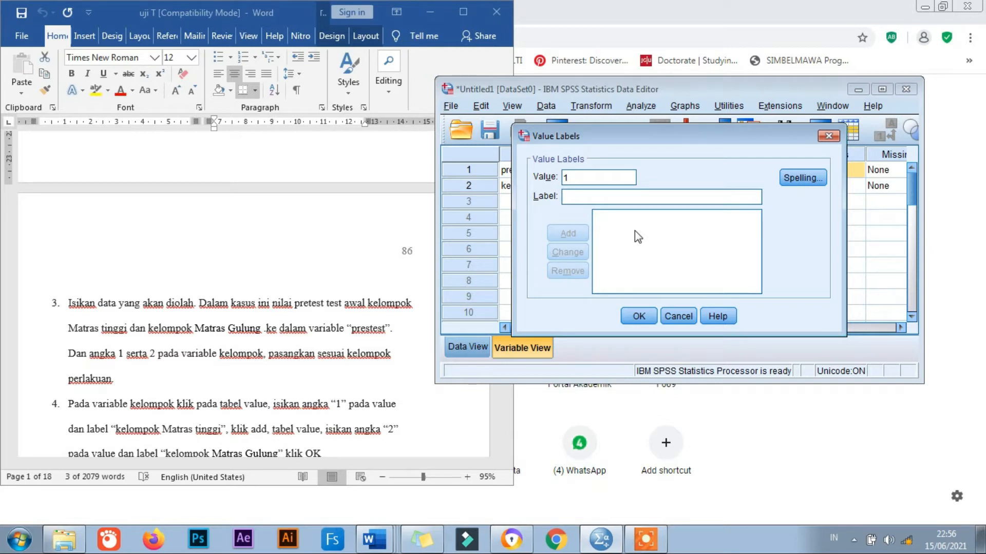
pyautogui.click(662, 543)
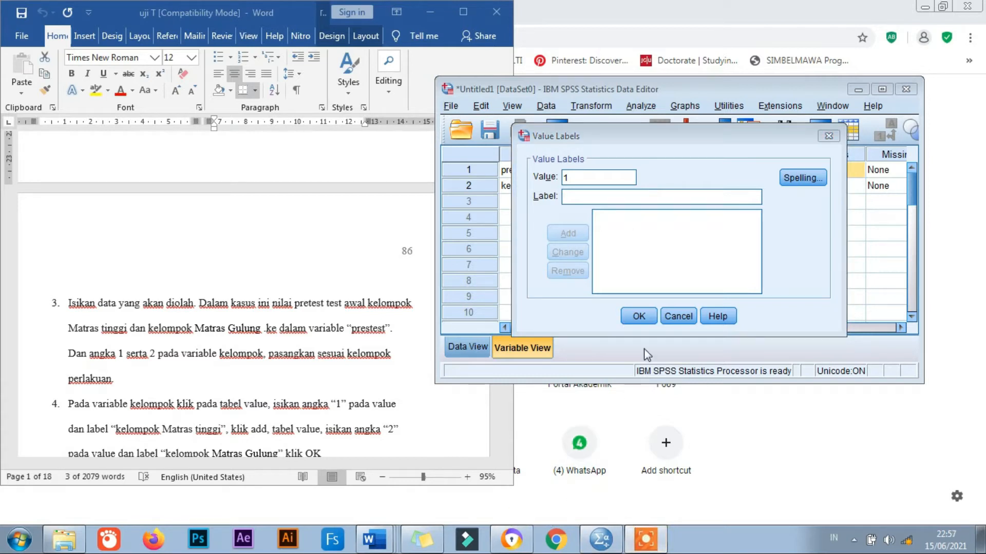
pyautogui.click(678, 316)
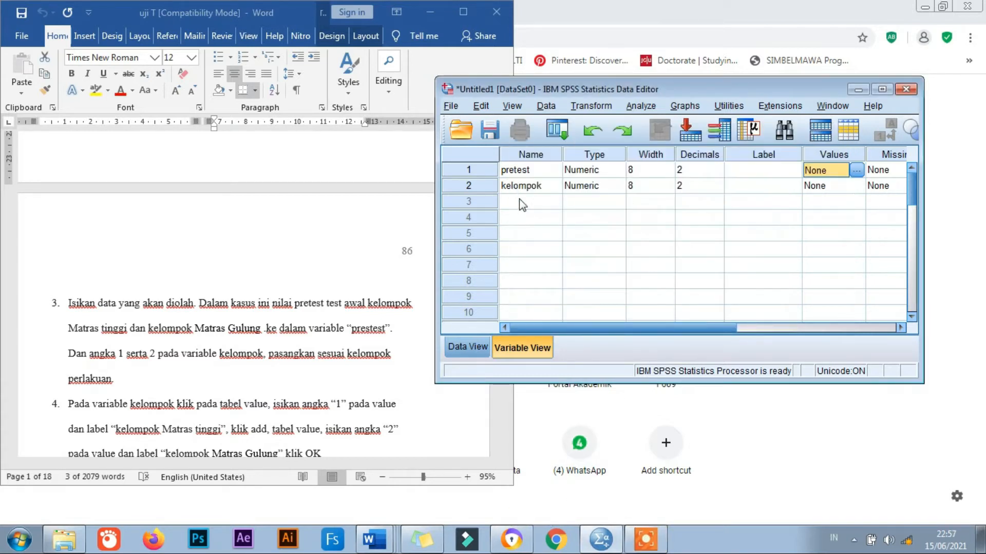
# Assign value labels to the kelompok variable: 1 as kmt and 2 as kmg.
pyautogui.click(857, 187)
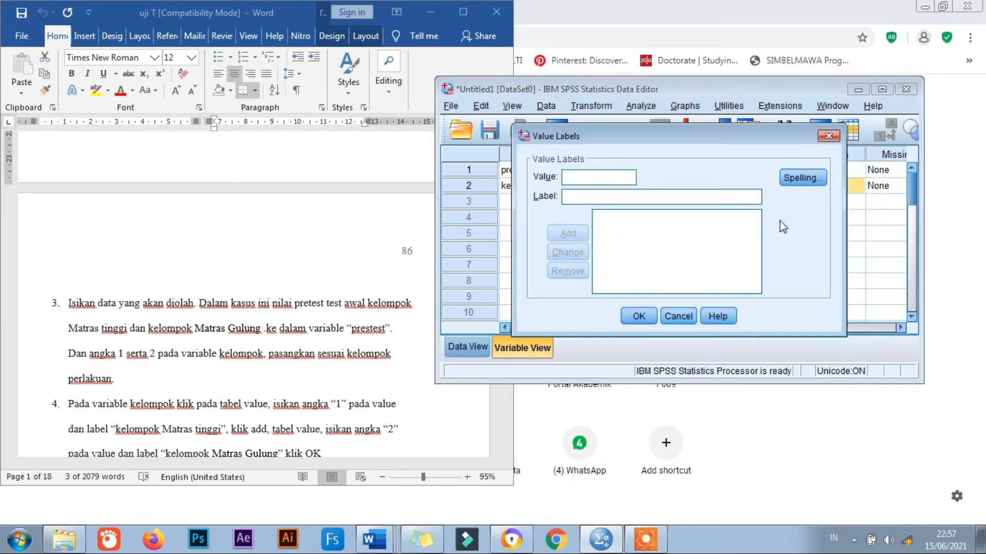
pyautogui.write('1')
pyautogui.click(579, 196)
pyautogui.write('kmt')
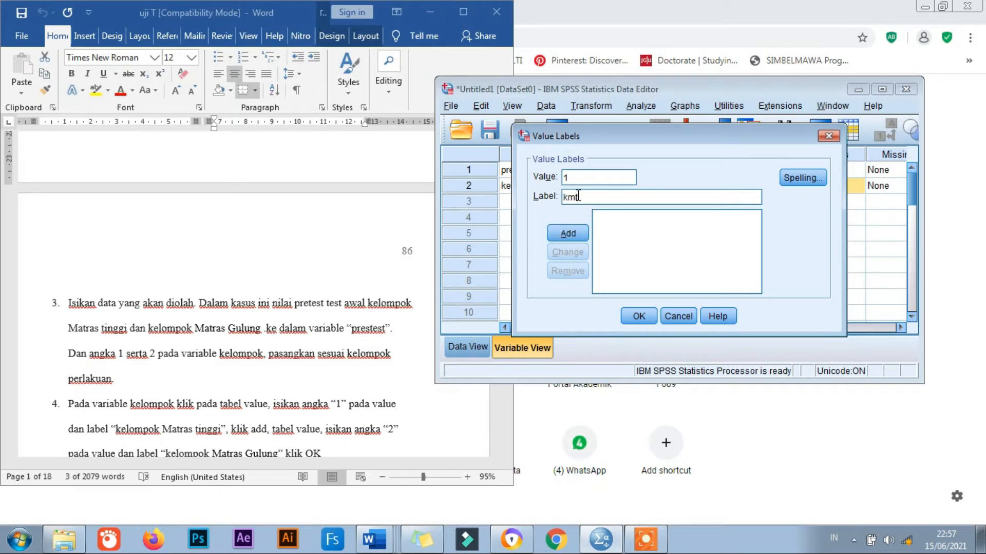
pyautogui.click(566, 234)
pyautogui.write('2')
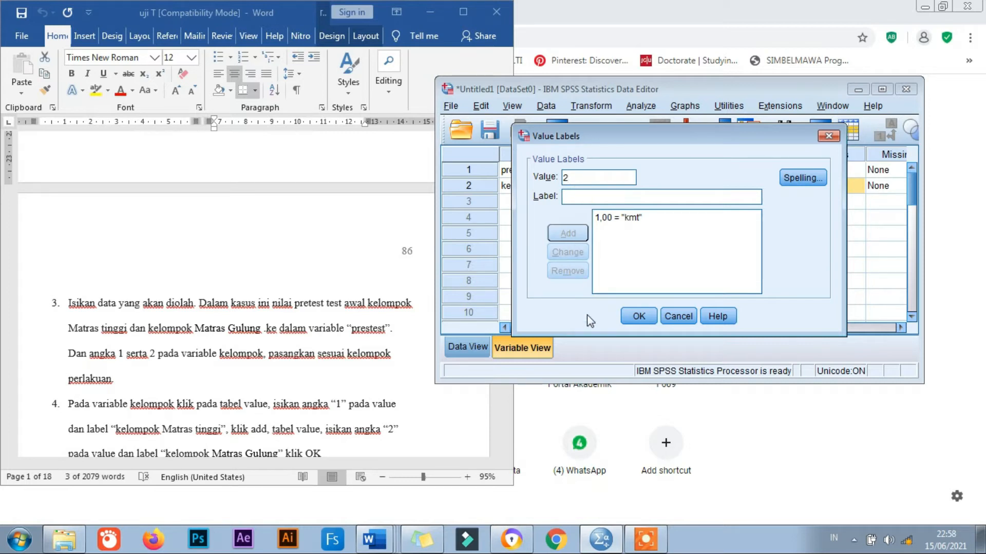
pyautogui.write('kmg')
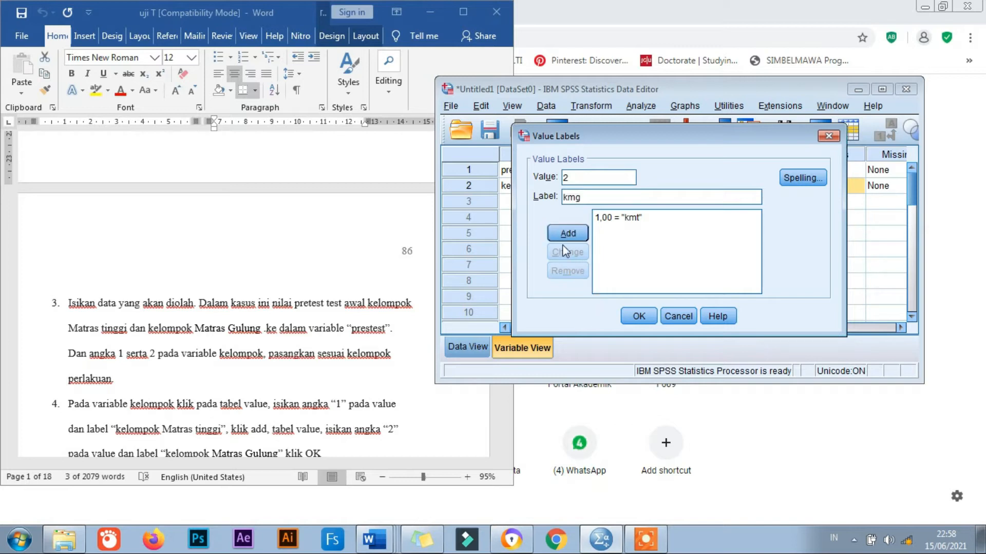
pyautogui.click(572, 234)
pyautogui.click(639, 317)
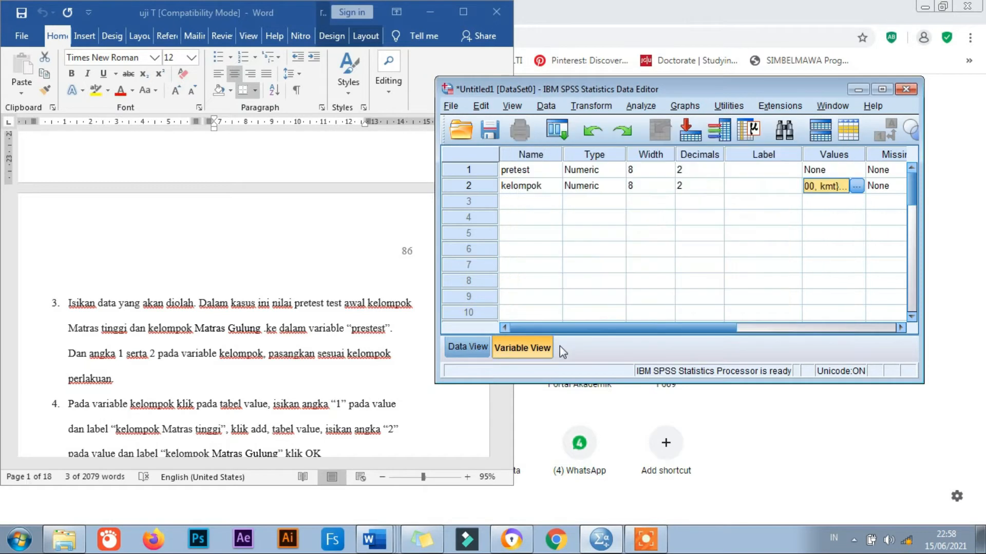
# Copy the 20 Matras Tinggi pre-test scores from the uji T document into the pretest column of the SPSS data, starting at row 1.
pyautogui.click(466, 349)
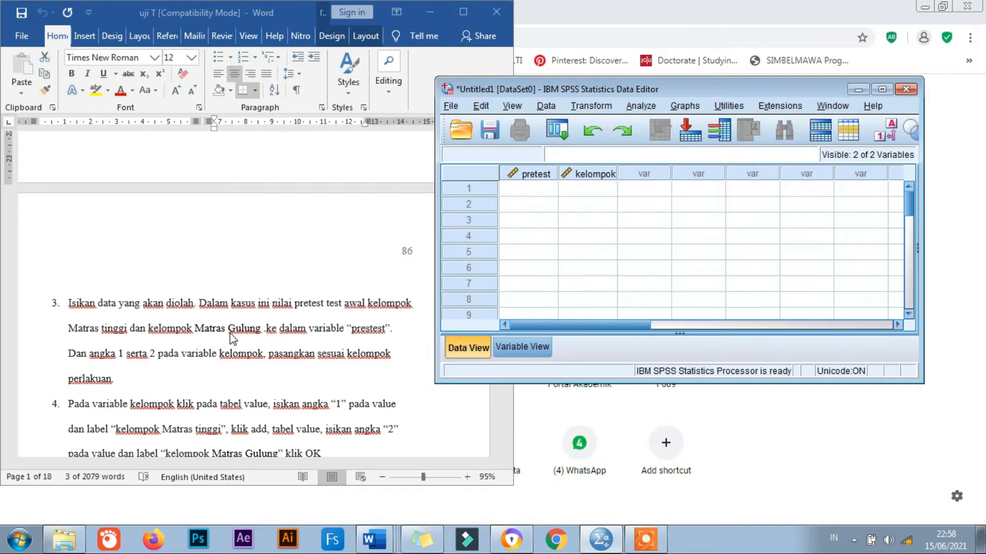
pyautogui.click(284, 331)
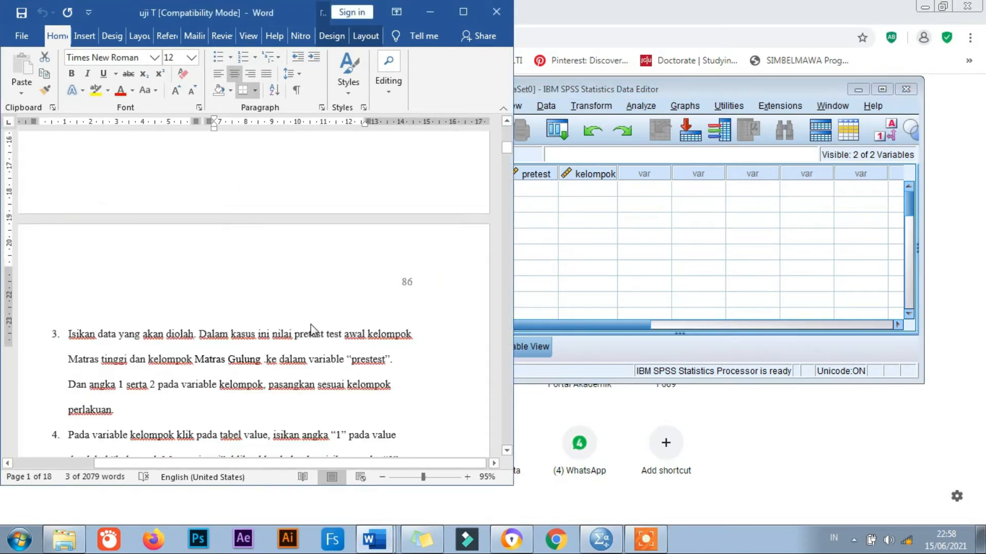
pyautogui.scroll(15, 310, 329)
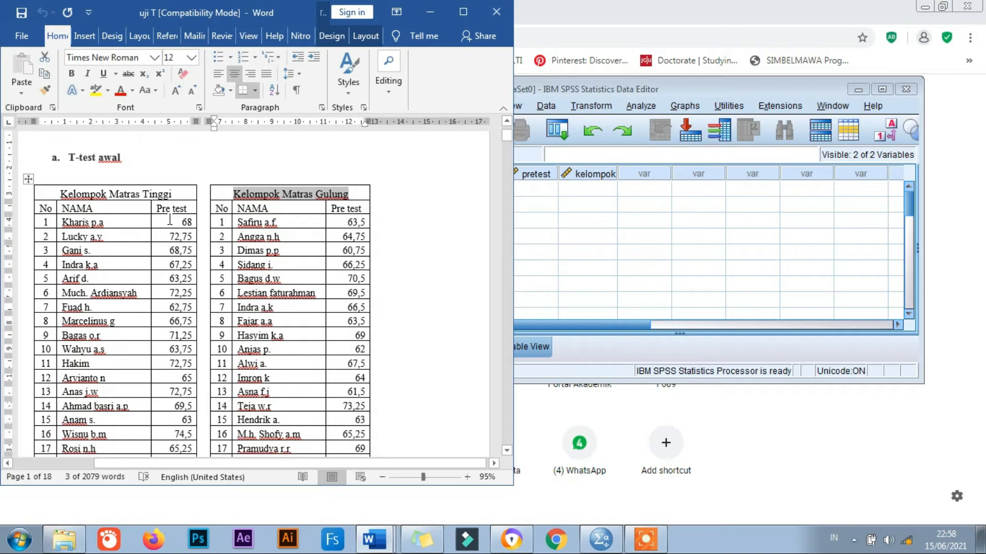
pyautogui.moveTo(169, 220); pyautogui.dragTo(186, 355)
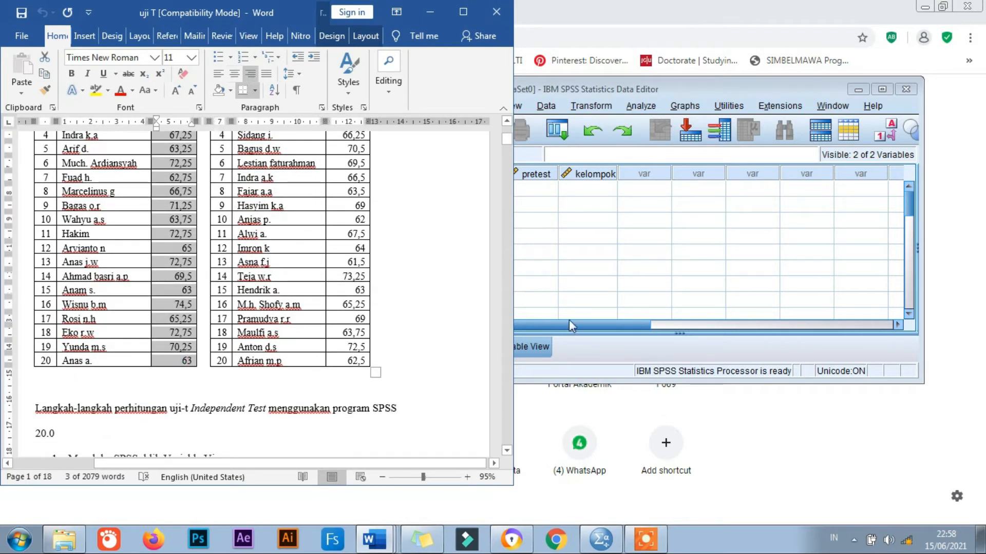
pyautogui.click(536, 194)
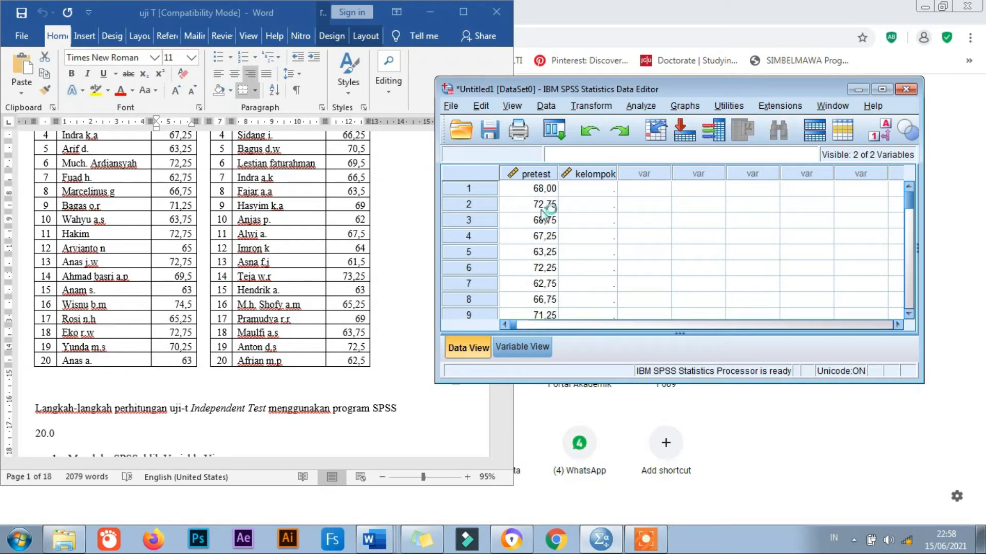
# Fill the kelompok column with 1 for rows 1 to 20 and clear any surplus entry below row 20.
pyautogui.click(588, 190)
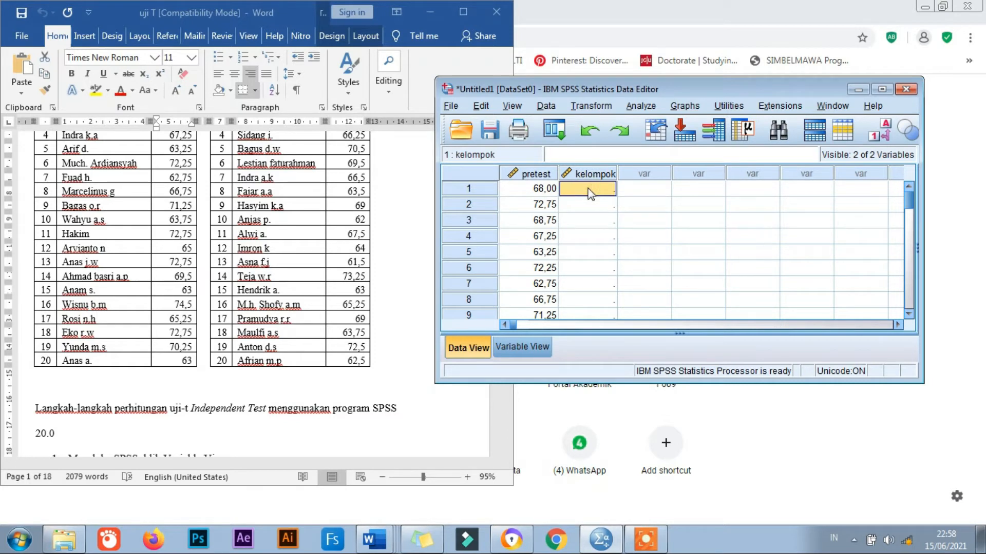
pyautogui.write('1')
pyautogui.press('Return')
pyautogui.write('1')
pyautogui.press('Return')
pyautogui.write('1')
pyautogui.press('Return')
pyautogui.write('1')
pyautogui.press('Return')
pyautogui.write('1 1 1 1 1 1 ')
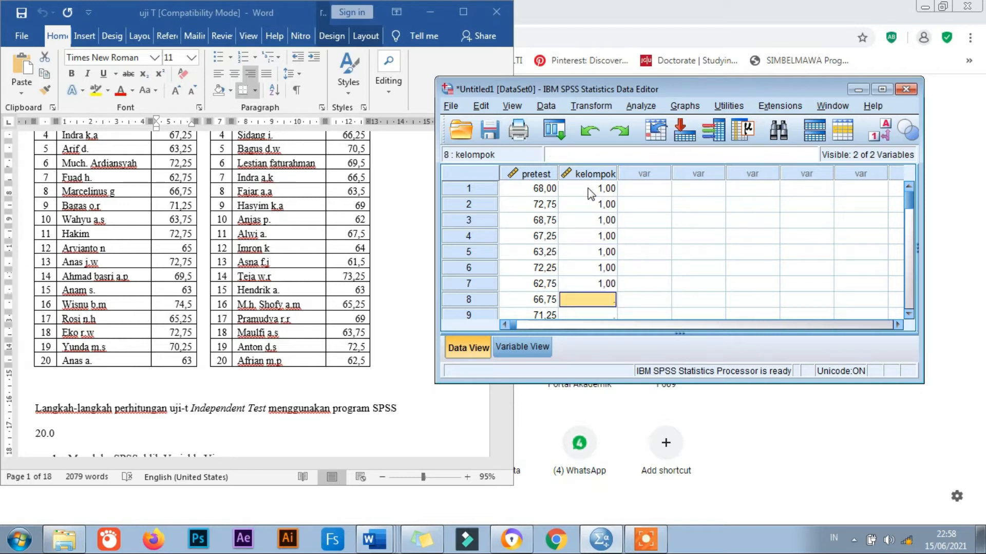
pyautogui.write('1')
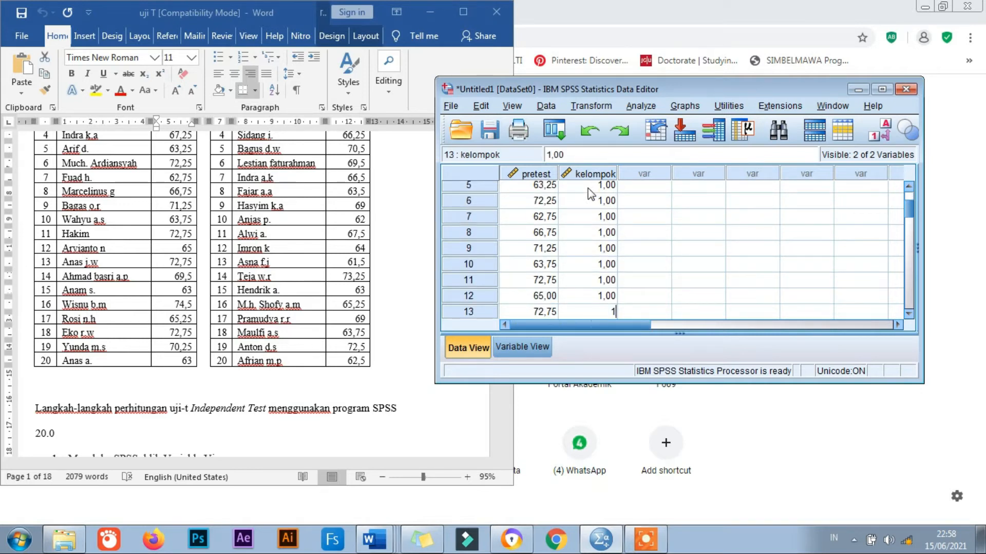
pyautogui.write(' 1 1 1 1 1 1 1 1 1 1')
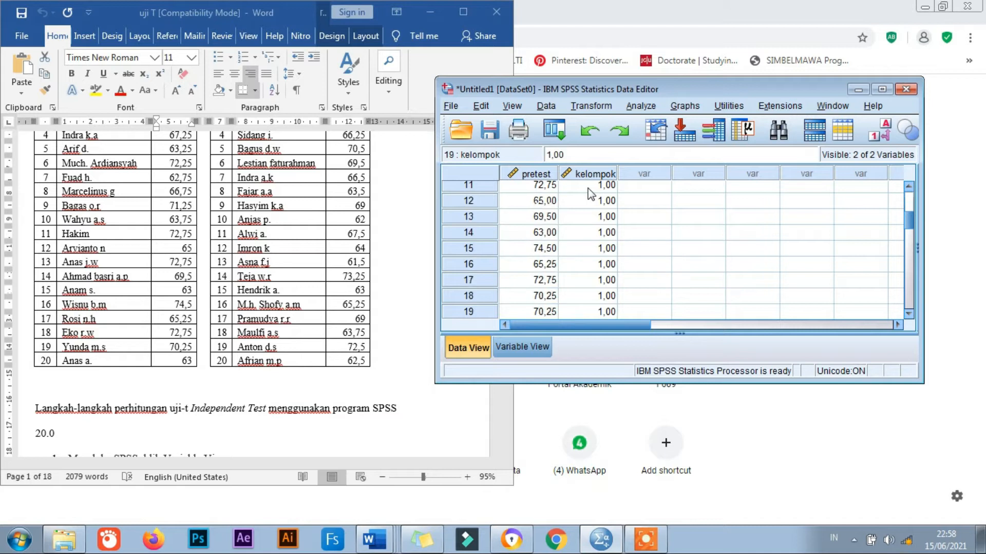
pyautogui.press('Up')
pyautogui.press('Up')
pyautogui.press('Down')
pyautogui.press('Delete')
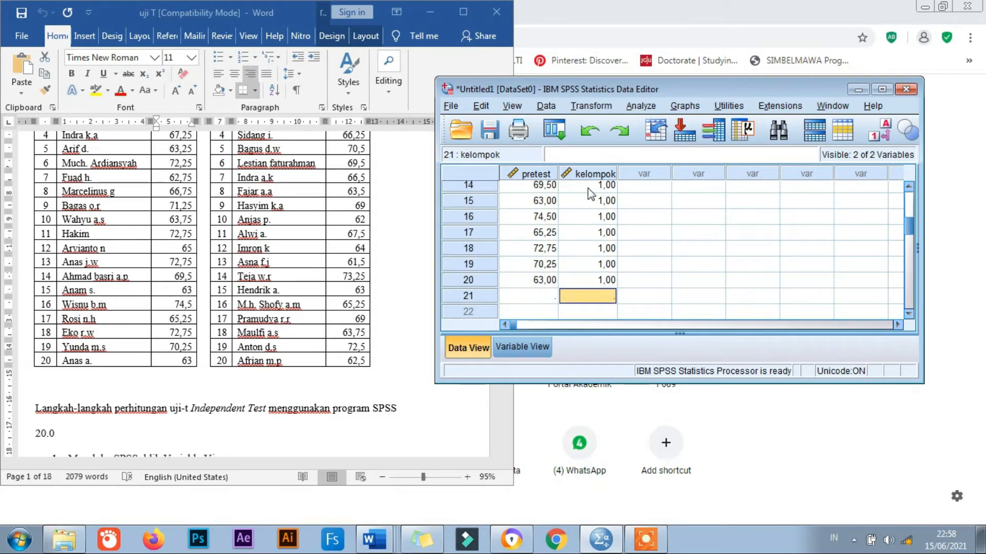
# Copy the 20 Matras Gulung pre-test scores from the uji T document into the pretest column, starting at row 21.
pyautogui.click(298, 291)
pyautogui.scroll(3, 345, 228)
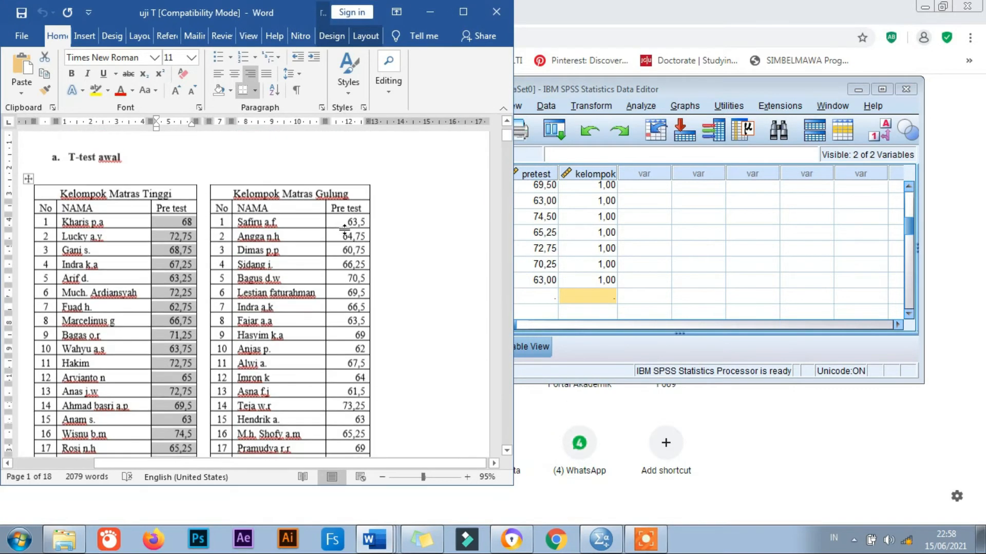
pyautogui.moveTo(347, 220)
pyautogui.mouseDown()
pyautogui.moveTo(354, 452)
pyautogui.moveTo(354, 322)
pyautogui.moveTo(357, 355)
pyautogui.mouseUp()
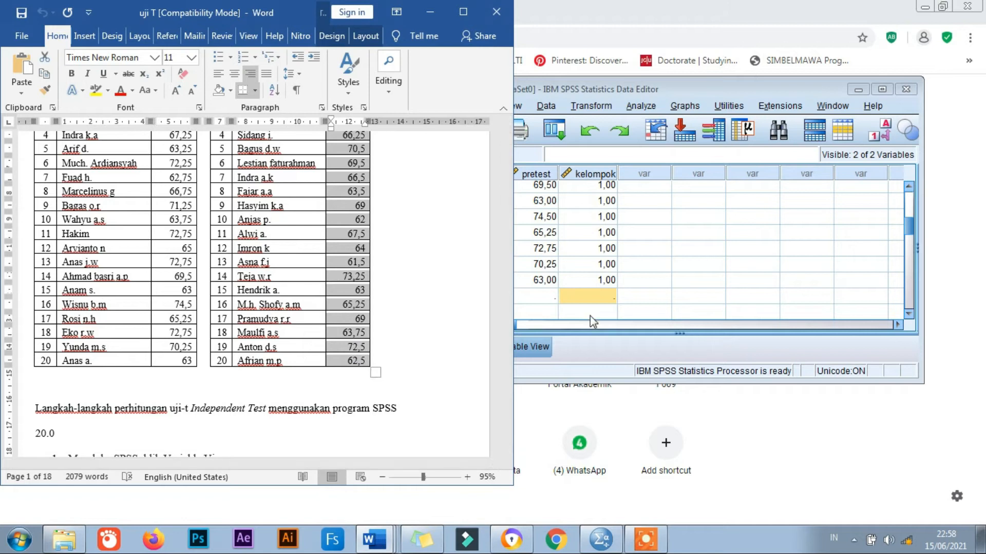
pyautogui.click(539, 302)
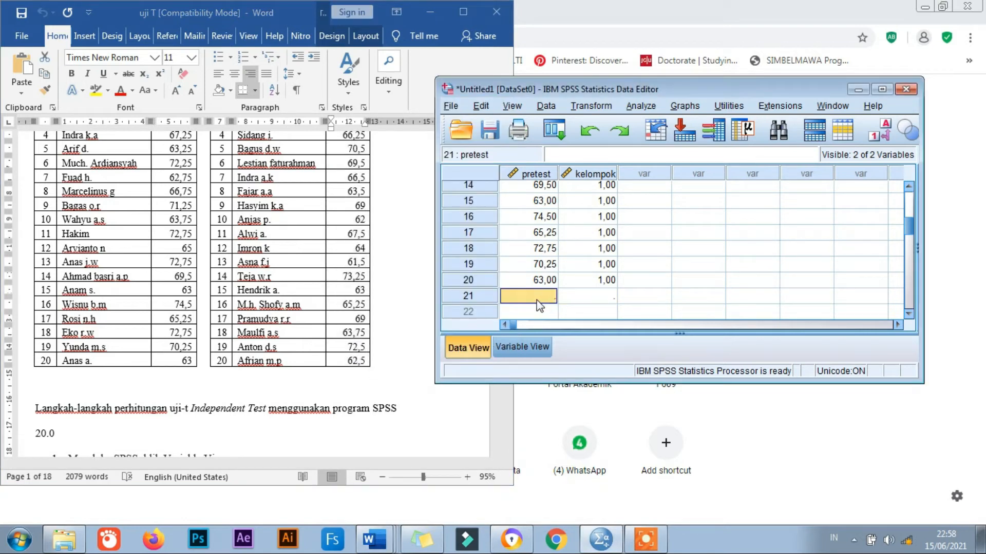
pyautogui.hotkey('ctrl', 'v')
# Fill the kelompok column with 2 for rows 21 to 40 and clear the surplus entries in rows 41 and 42.
pyautogui.click(602, 298)
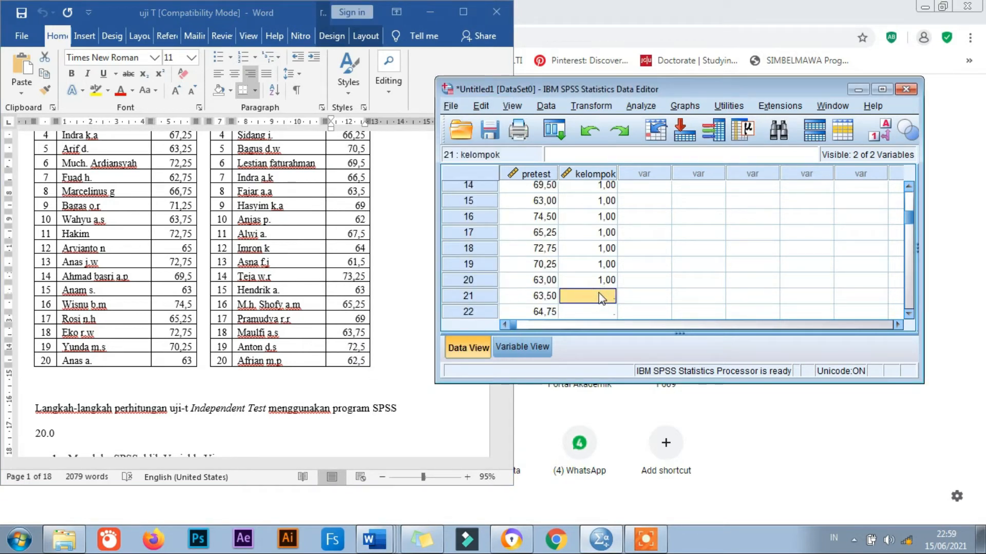
pyautogui.write('1')
pyautogui.press('Return')
pyautogui.write('2 2 2 2 2 2 2 ')
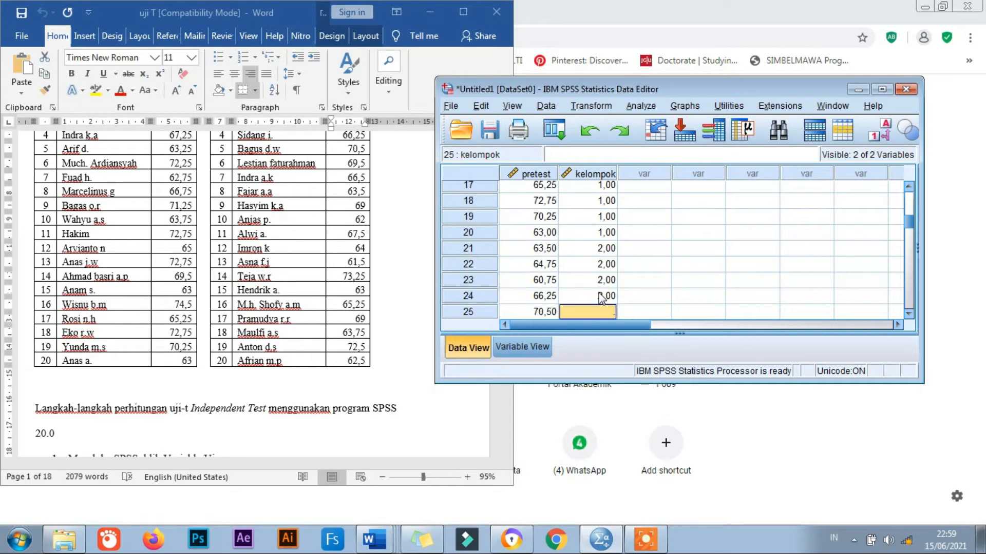
pyautogui.write('2')
pyautogui.press('Return')
pyautogui.write('2')
pyautogui.press('Return')
pyautogui.write('2')
pyautogui.press('Return')
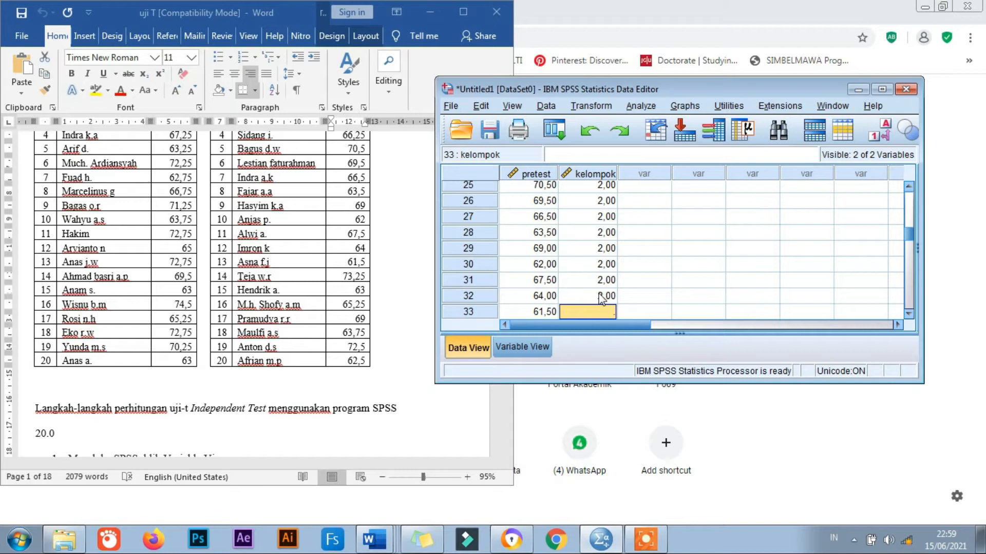
pyautogui.click(758, 490)
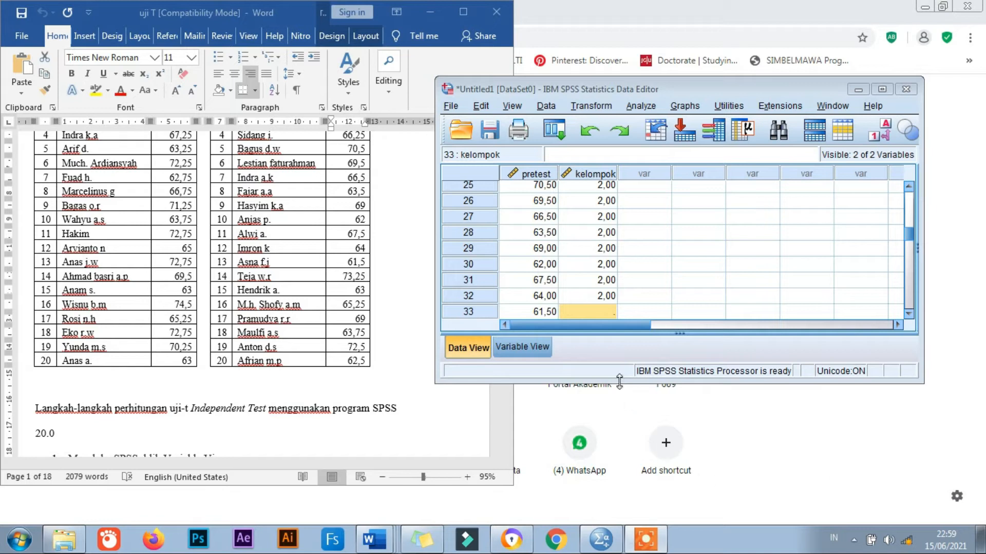
pyautogui.click(585, 312)
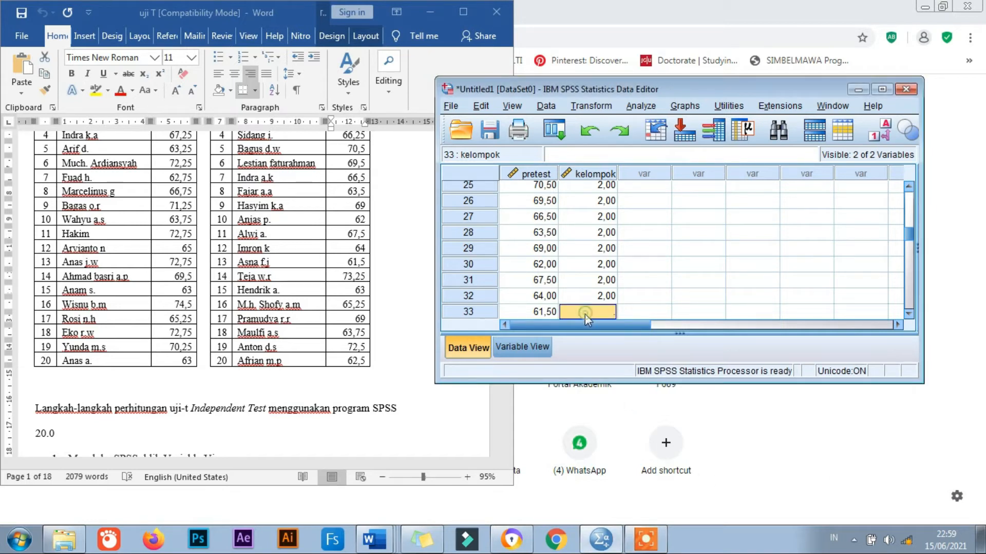
pyautogui.write('2')
pyautogui.press('Return')
pyautogui.write('2')
pyautogui.press('Return')
pyautogui.write('2')
pyautogui.press('Return')
pyautogui.write('2 2 2 2 2 2 2')
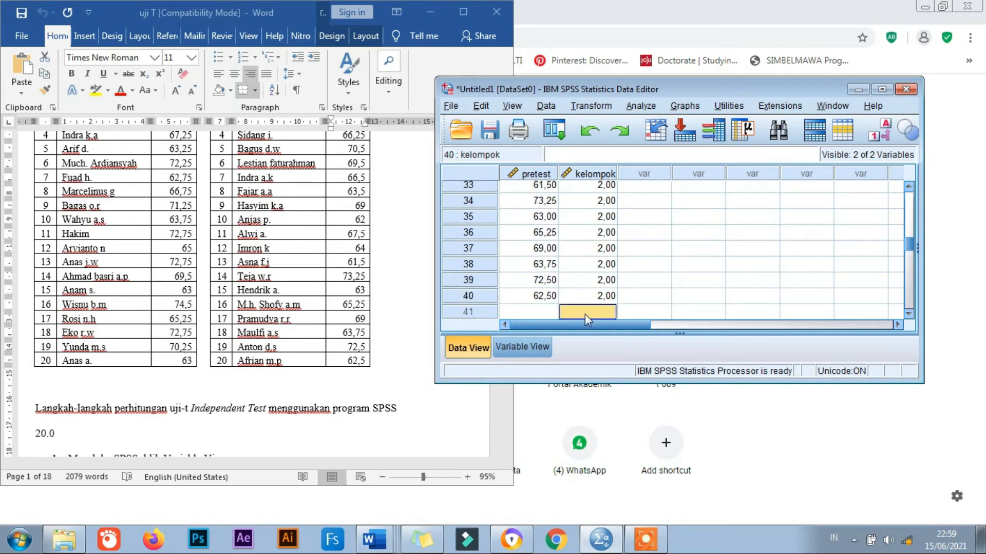
pyautogui.press('Up')
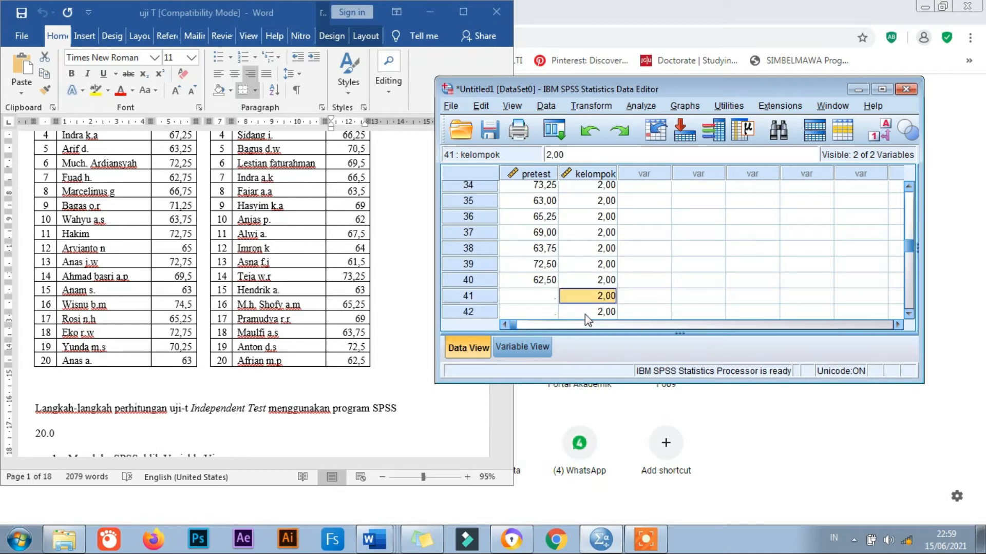
pyautogui.hotkey('shift', 'Down')
pyautogui.press('Delete')
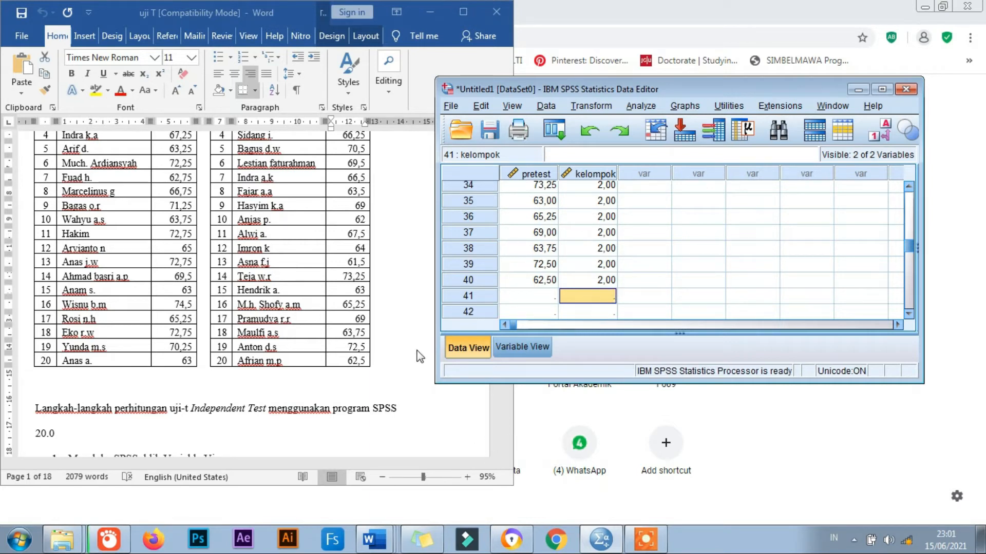
# Read instructions 4 and 5 in the uji T document, including the picture of the Independent-Samples T Test command.
pyautogui.click(421, 357)
pyautogui.scroll(-15, 387, 363)
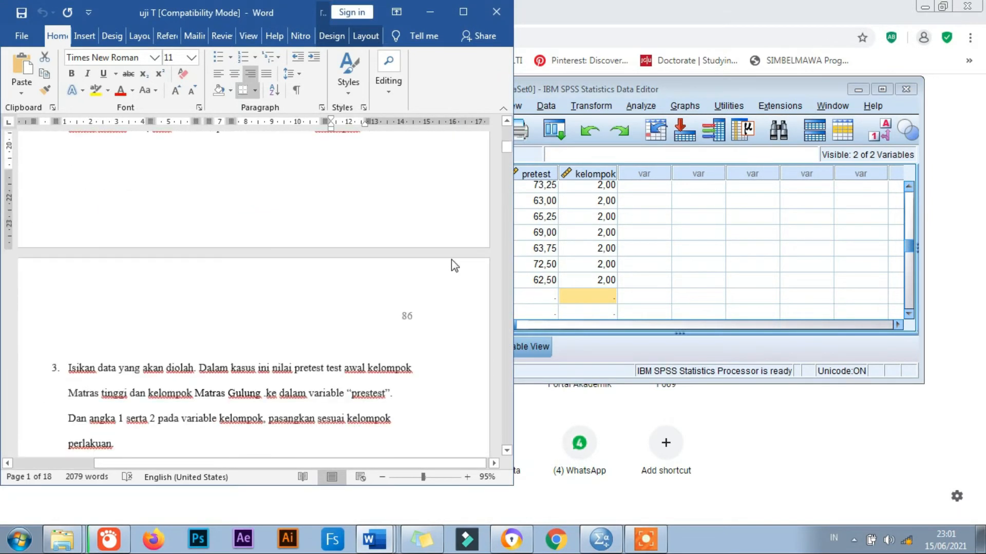
pyautogui.scroll(-10, 451, 260)
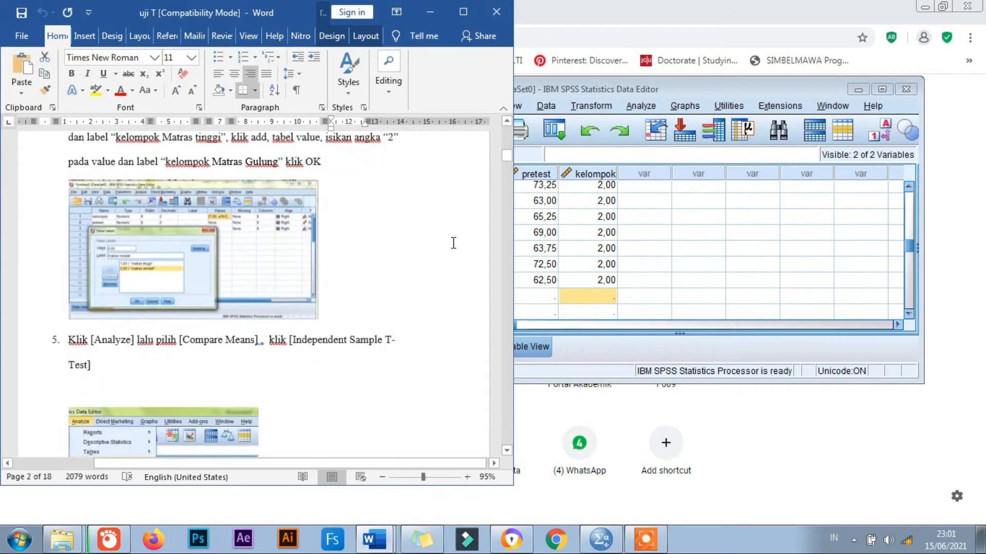
pyautogui.scroll(3, 452, 241)
pyautogui.scroll(-6, 434, 261)
pyautogui.scroll(-3, 432, 264)
pyautogui.scroll(6, 442, 263)
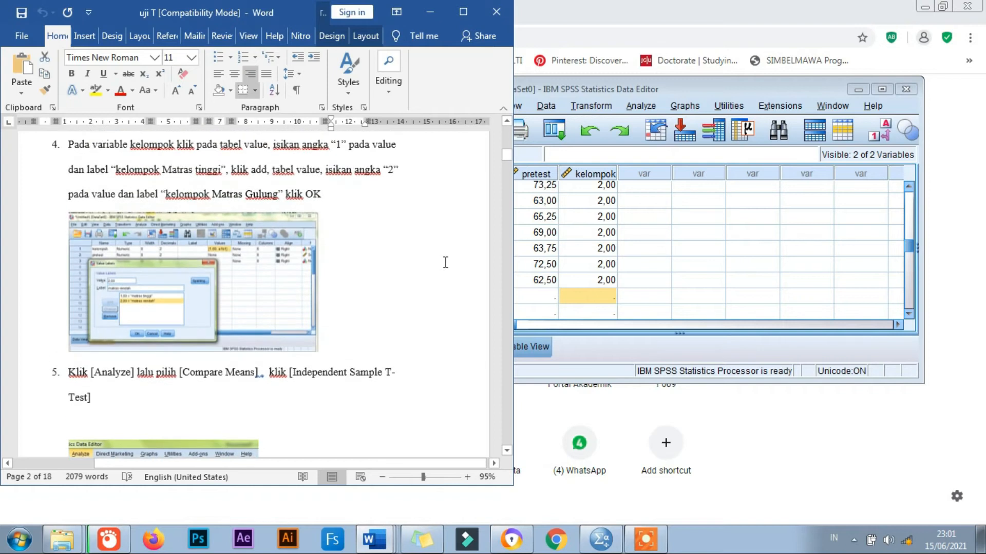
pyautogui.scroll(-1, 436, 253)
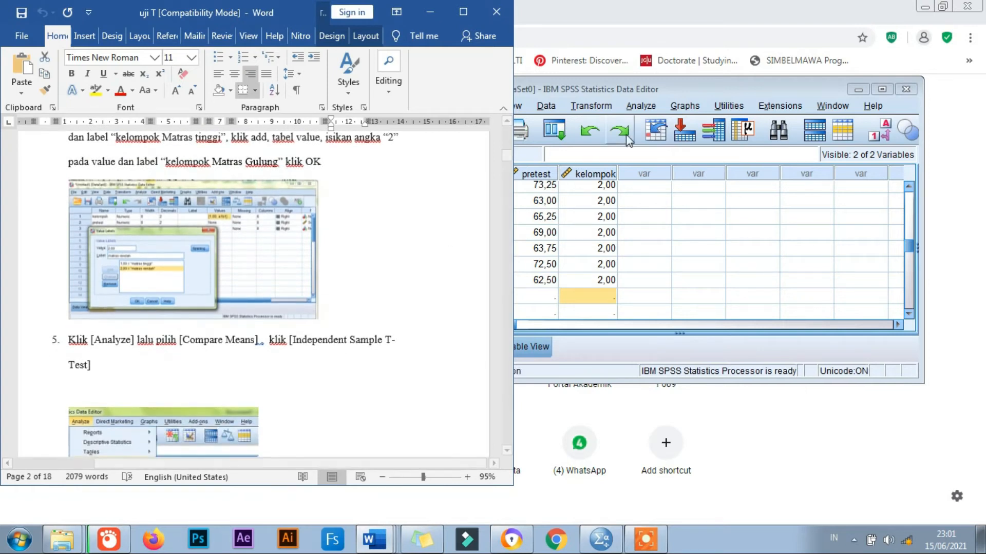
pyautogui.scroll(-3, 424, 279)
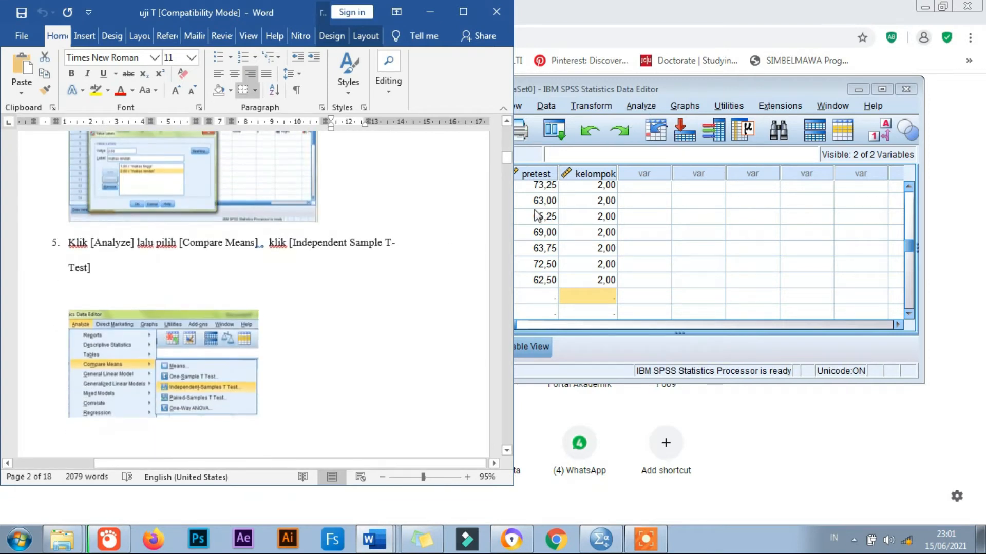
# Set up an Independent-Samples T Test with pretest as test variable and kelompok as grouping variable, following instruction 6 in the uji T document.
pyautogui.click(641, 105)
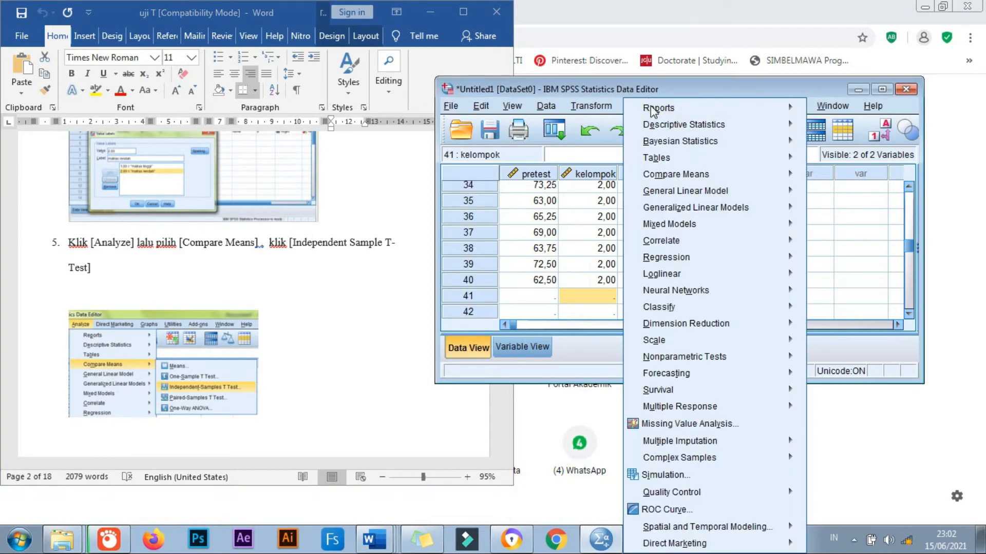
pyautogui.moveTo(667, 177)
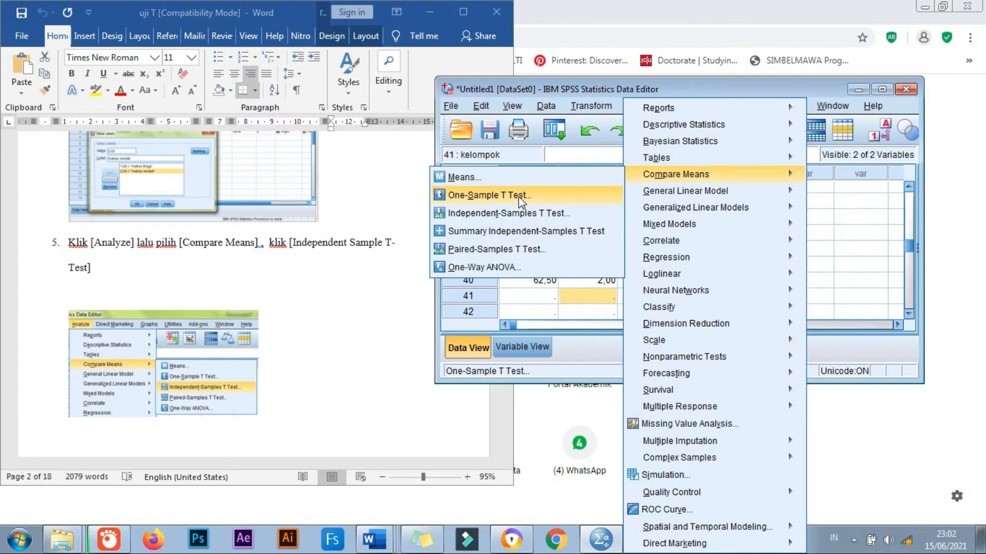
pyautogui.click(492, 216)
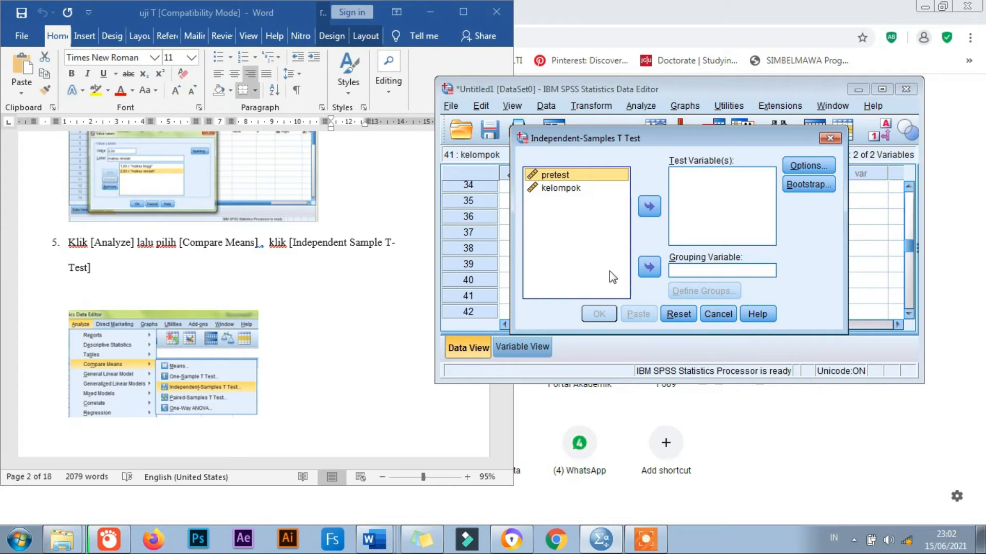
pyautogui.click(295, 384)
pyautogui.scroll(-10, 297, 381)
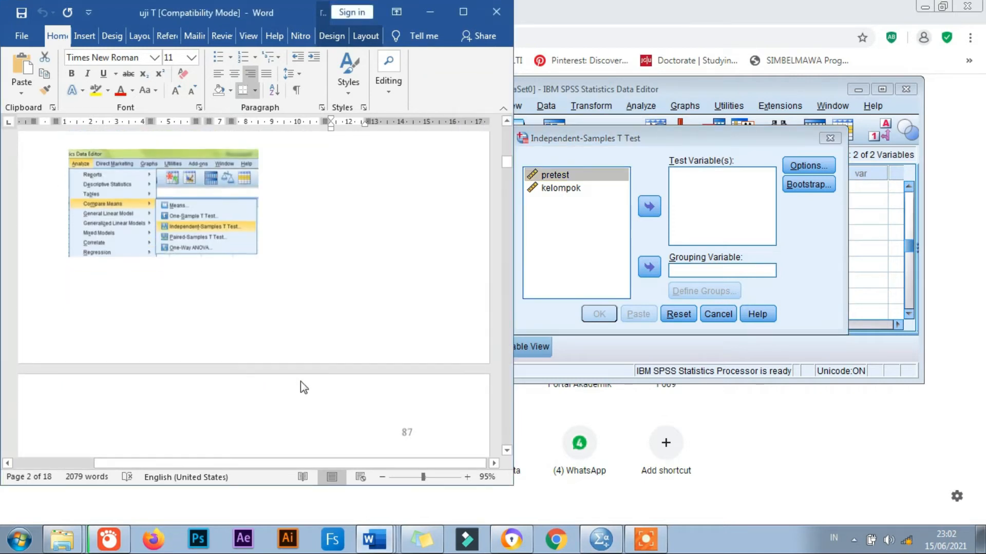
pyautogui.scroll(-3, 303, 378)
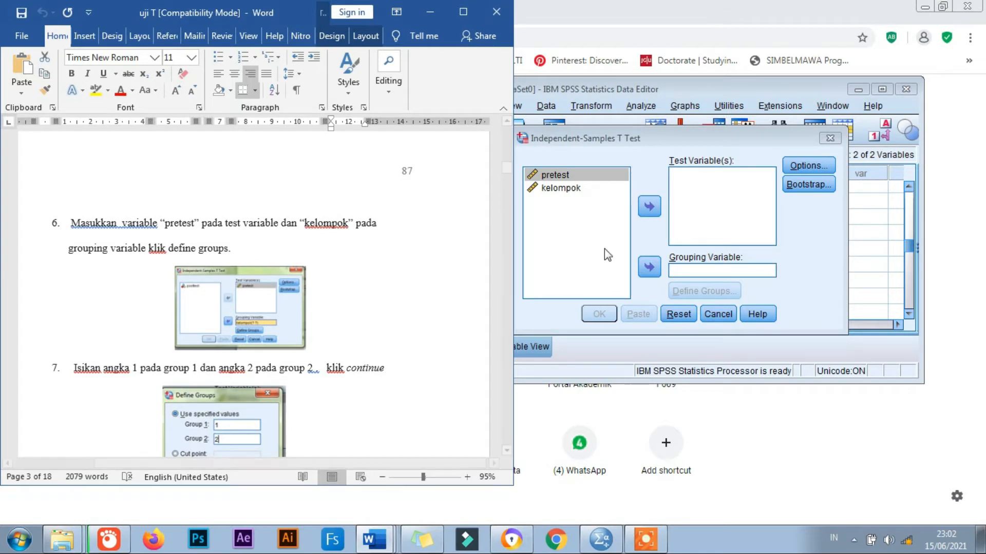
pyautogui.click(649, 205)
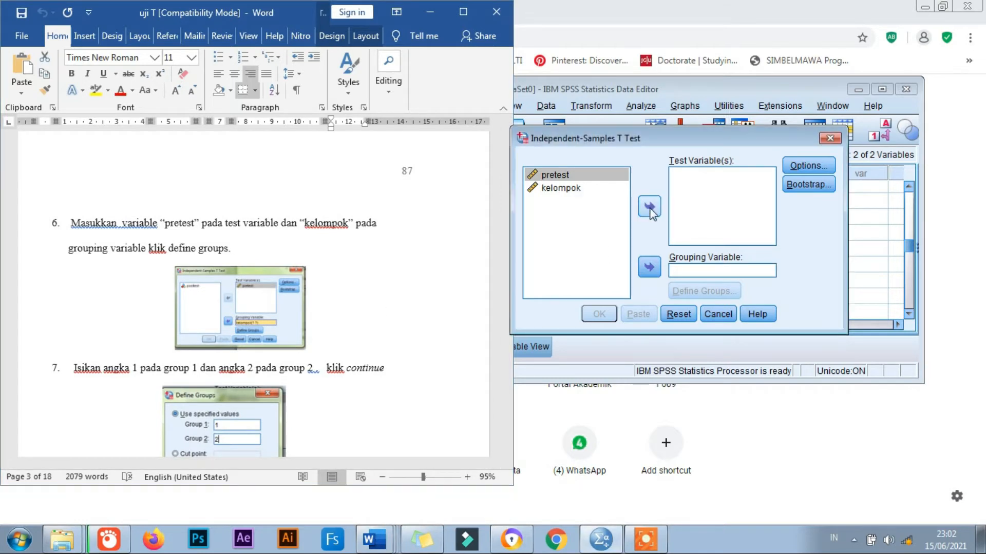
pyautogui.click(564, 176)
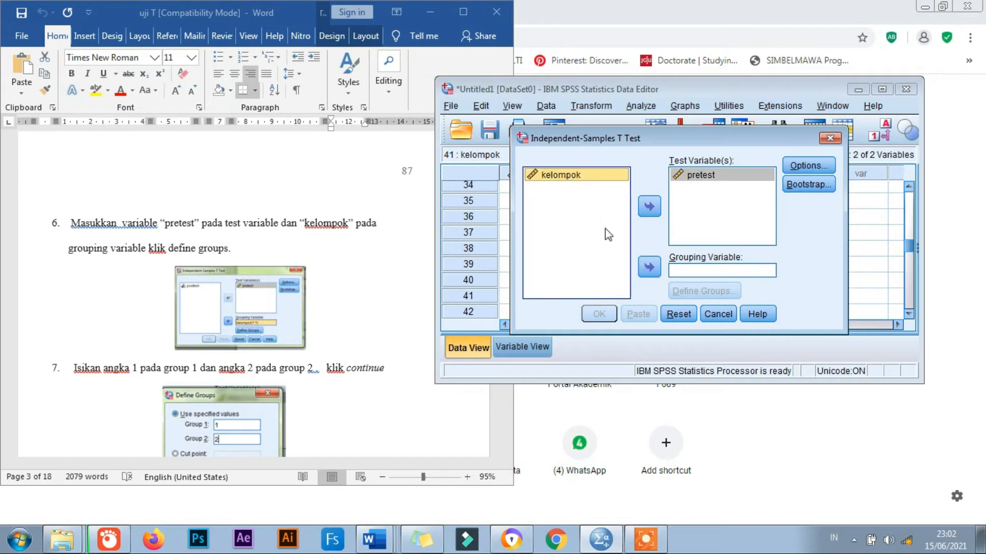
pyautogui.click(649, 267)
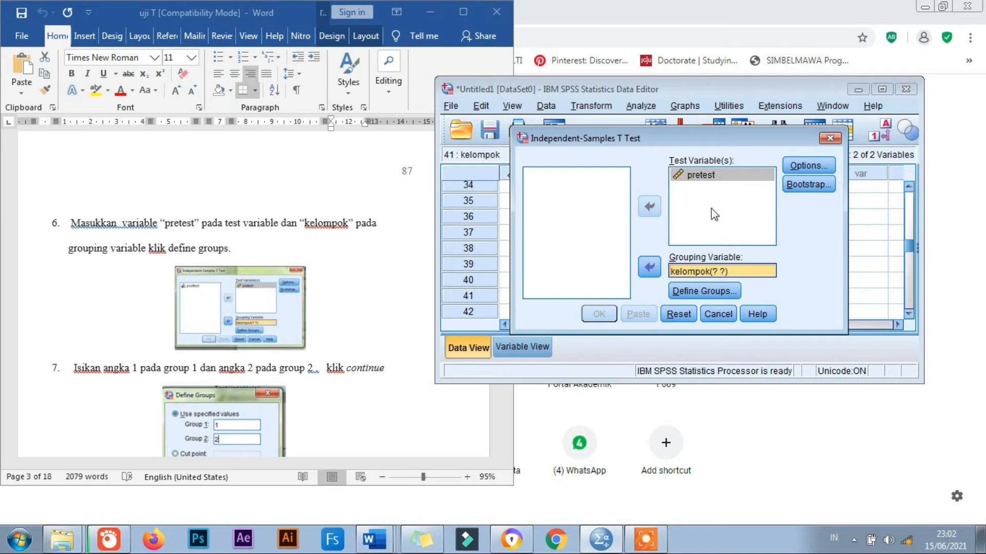
# Define the kelompok groups for the t-test, with Group 1 as 1 and Group 2 as 2.
pyautogui.click(710, 293)
pyautogui.click(684, 212)
pyautogui.write('1')
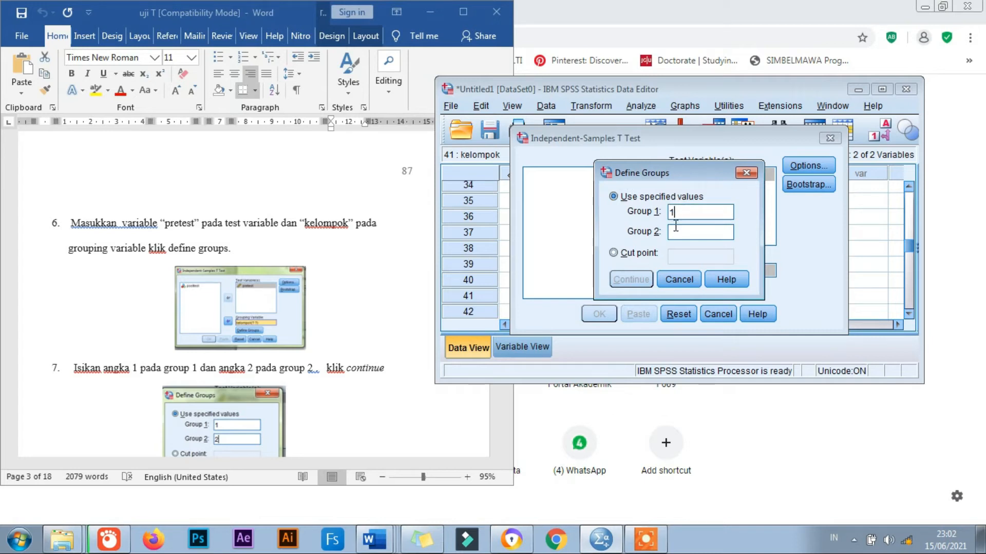
pyautogui.click(674, 232)
pyautogui.write('2')
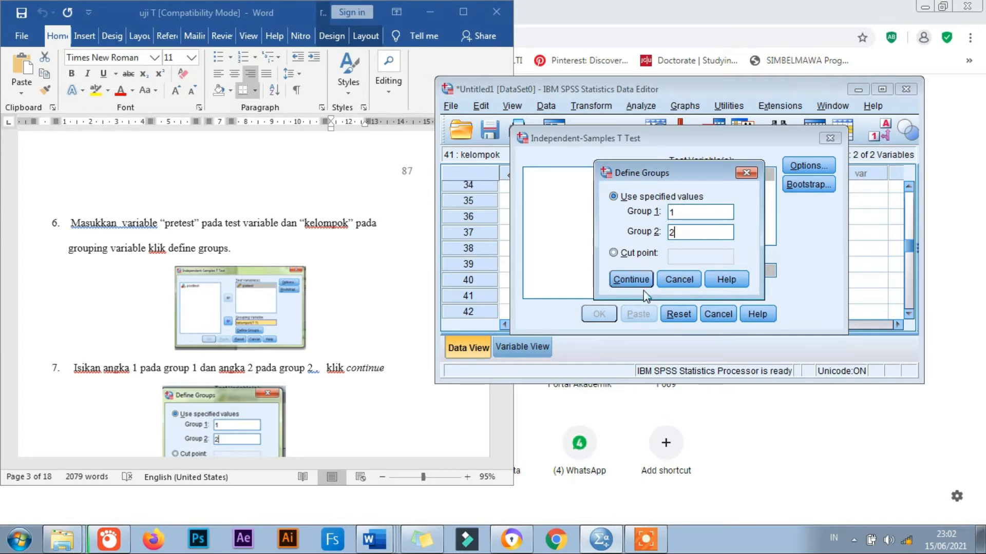
pyautogui.click(631, 281)
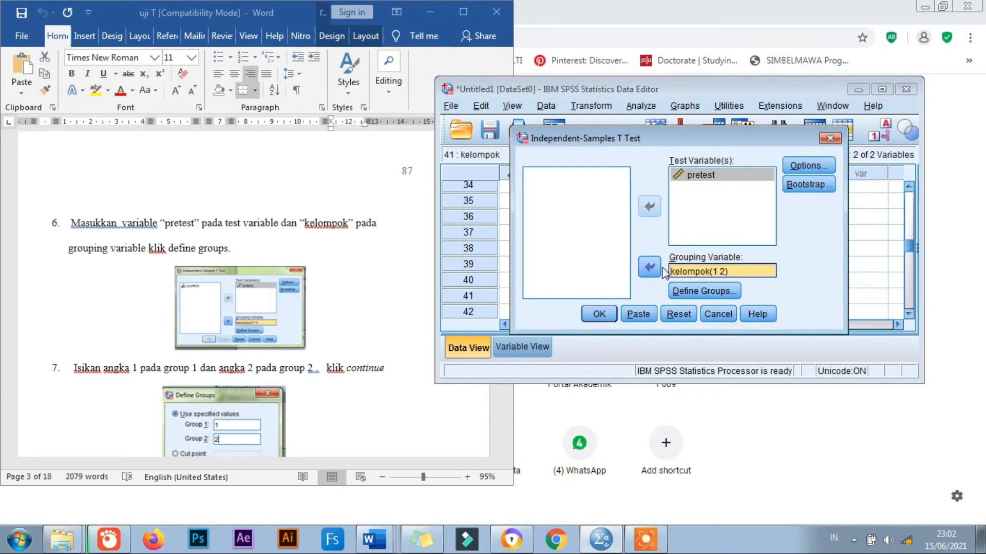
# Run the t-test as instruction 8 in the uji T document says, and move the output window clear of the document text.
pyautogui.click(290, 417)
pyautogui.scroll(-5, 310, 408)
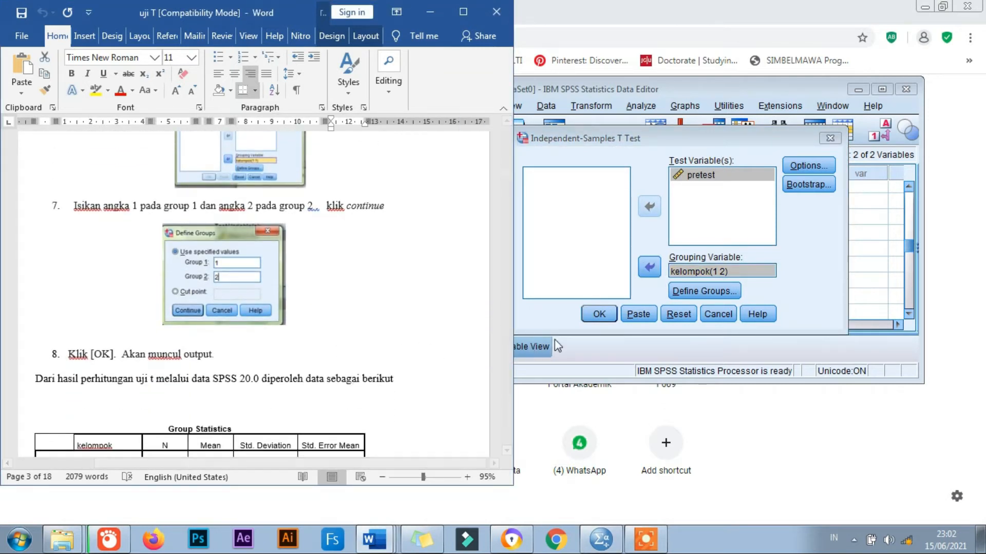
pyautogui.click(605, 329)
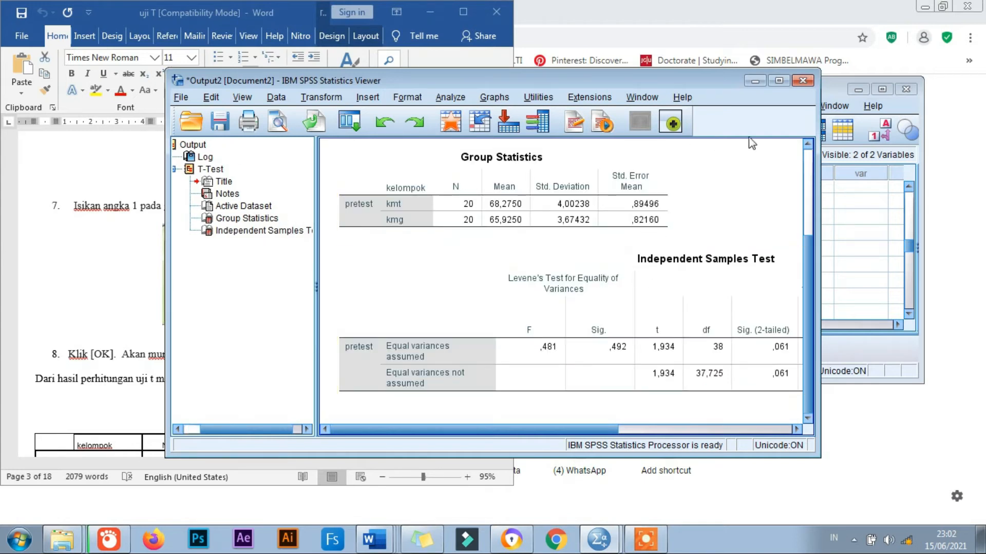
pyautogui.moveTo(449, 79); pyautogui.dragTo(535, 17)
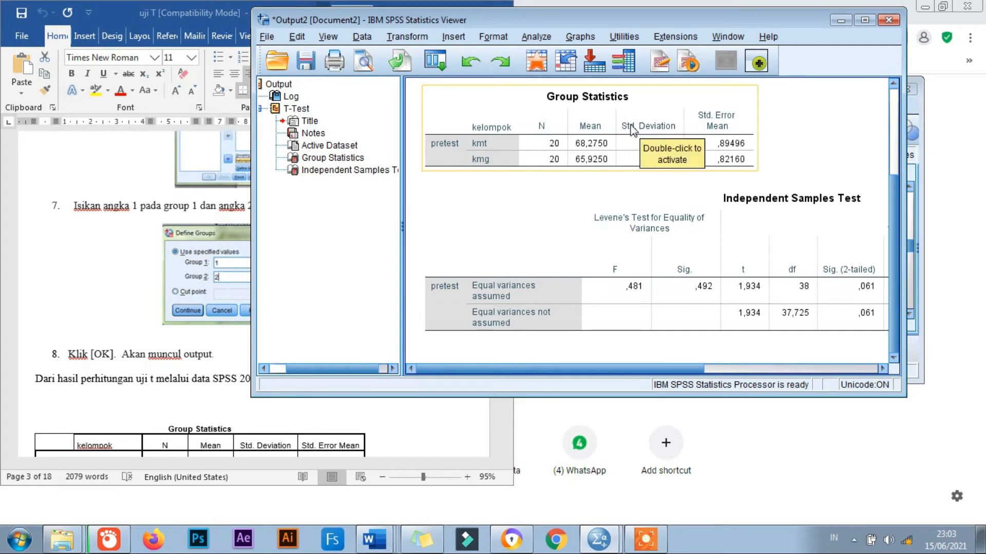
# Compare the Group Statistics and Independent Samples Test tables in the uji T document with the SPSS output.
pyautogui.click(169, 402)
pyautogui.scroll(-3, 199, 396)
pyautogui.scroll(-2, 229, 378)
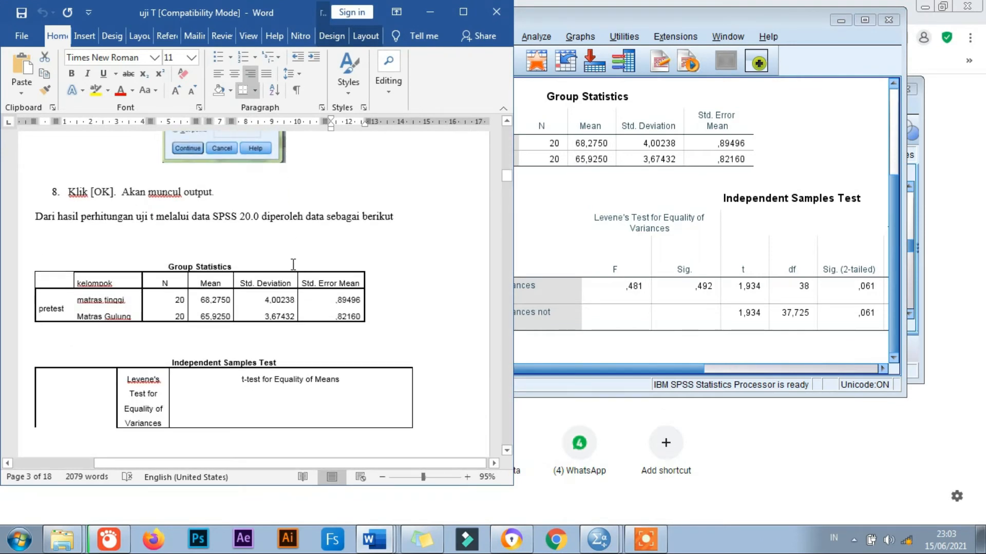
pyautogui.scroll(-10, 272, 265)
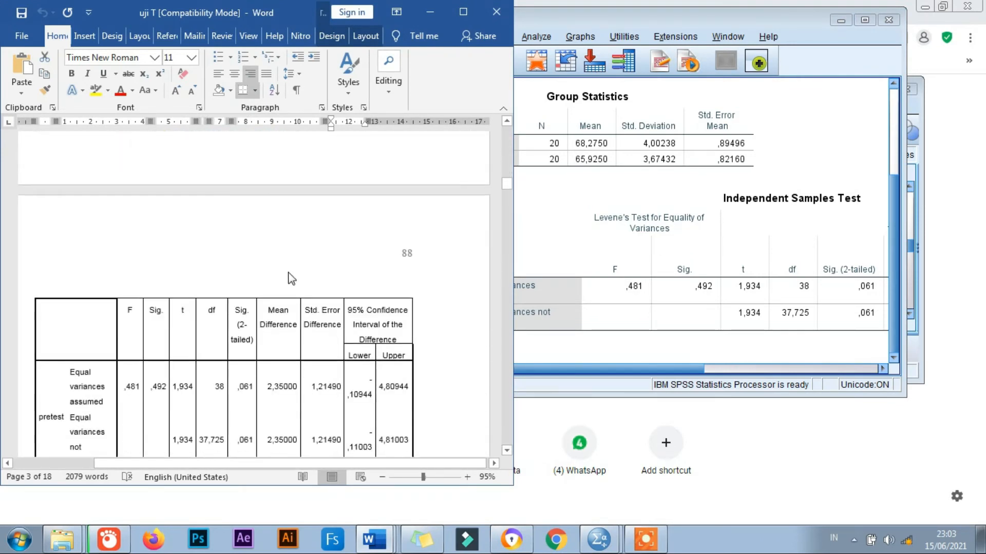
pyautogui.scroll(-1, 267, 274)
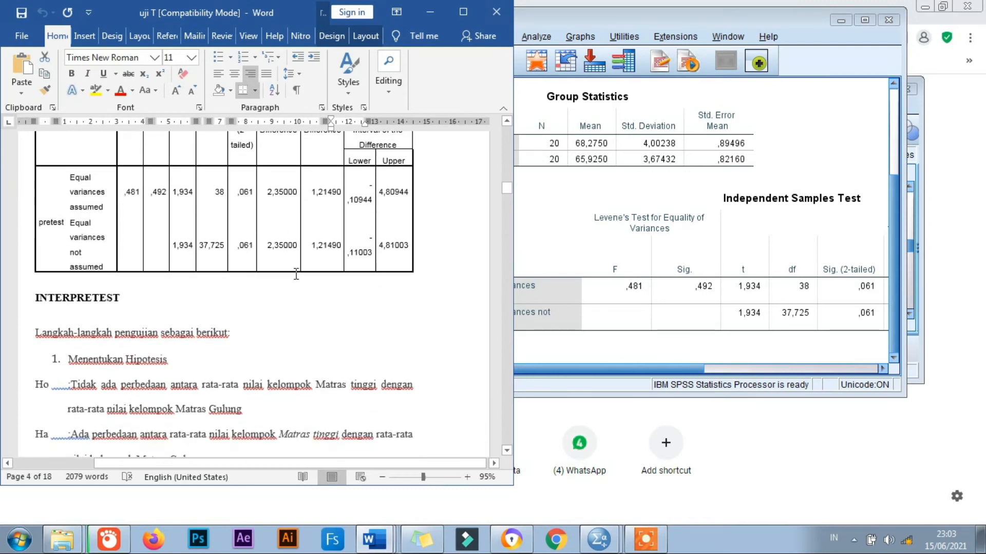
pyautogui.scroll(3, 493, 231)
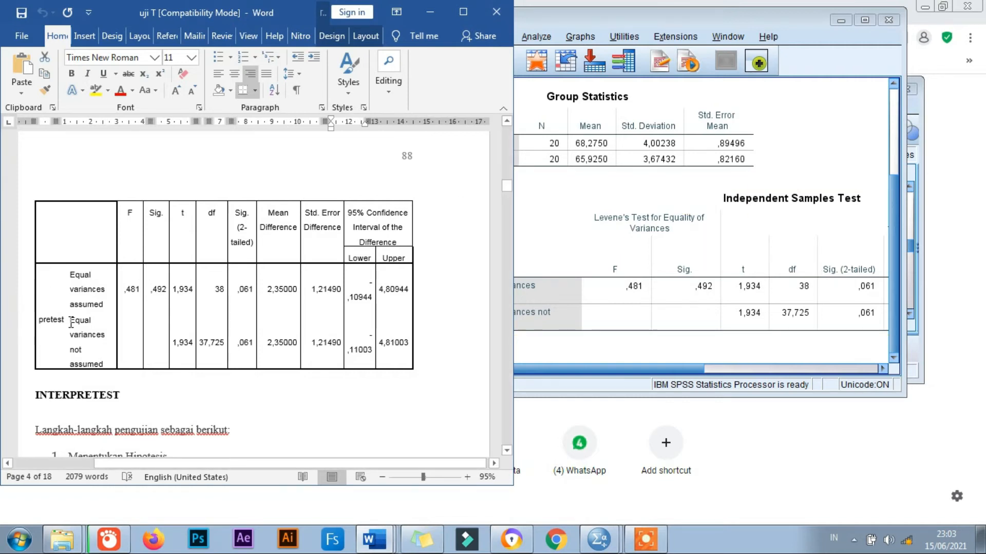
pyautogui.scroll(-1, 124, 340)
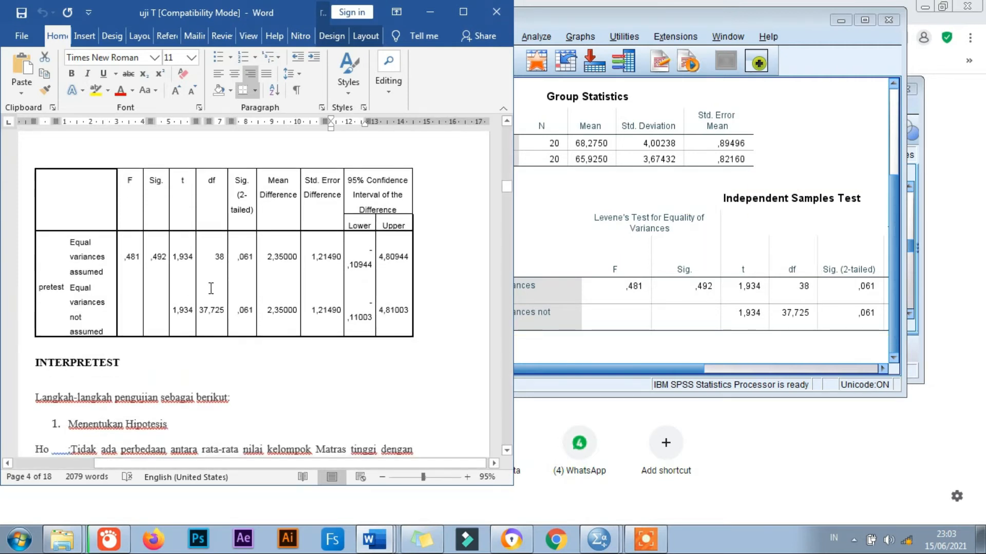
pyautogui.scroll(-3, 200, 329)
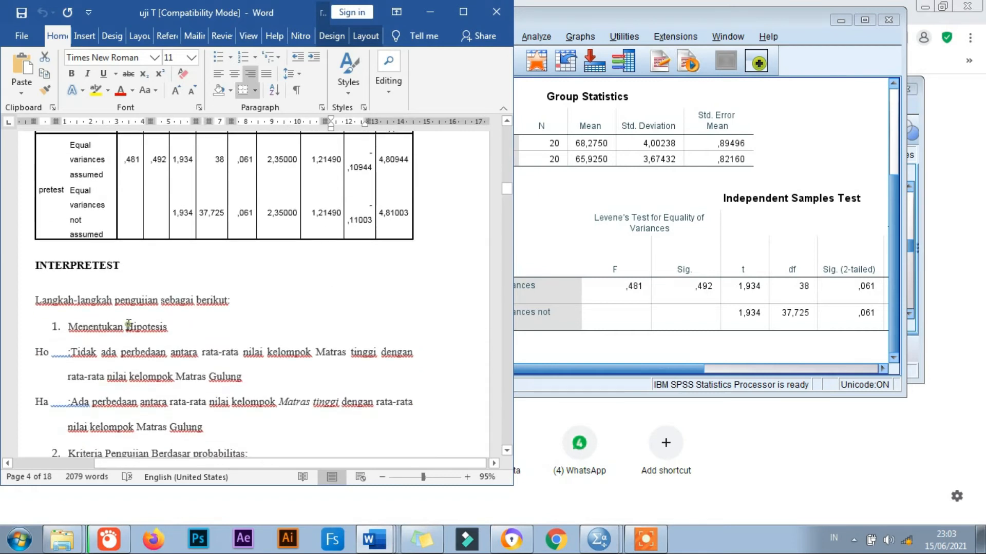
# Read the Ho and Ha hypotheses and the probability criteria in the INTERPRETEST section of the uji T document.
pyautogui.click(128, 325)
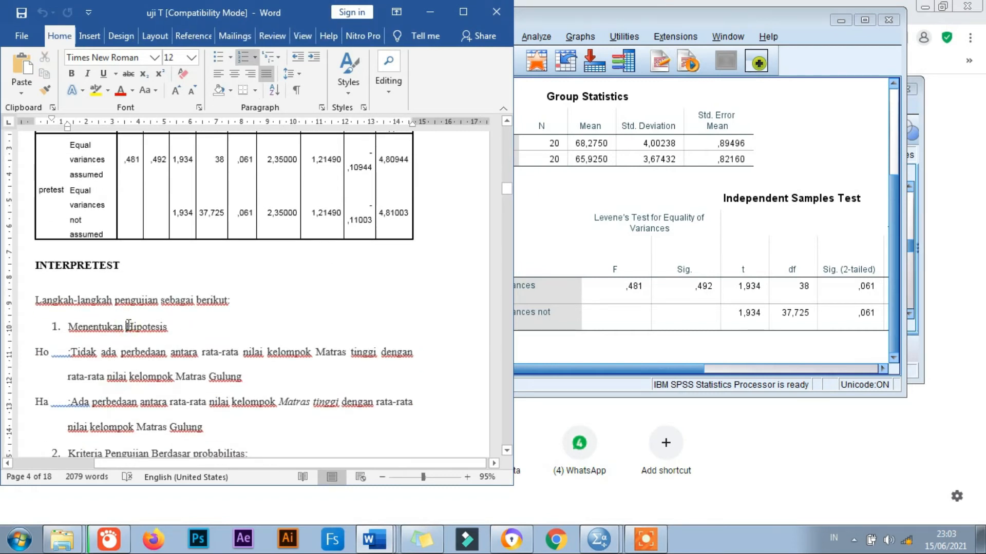
pyautogui.scroll(2, 128, 325)
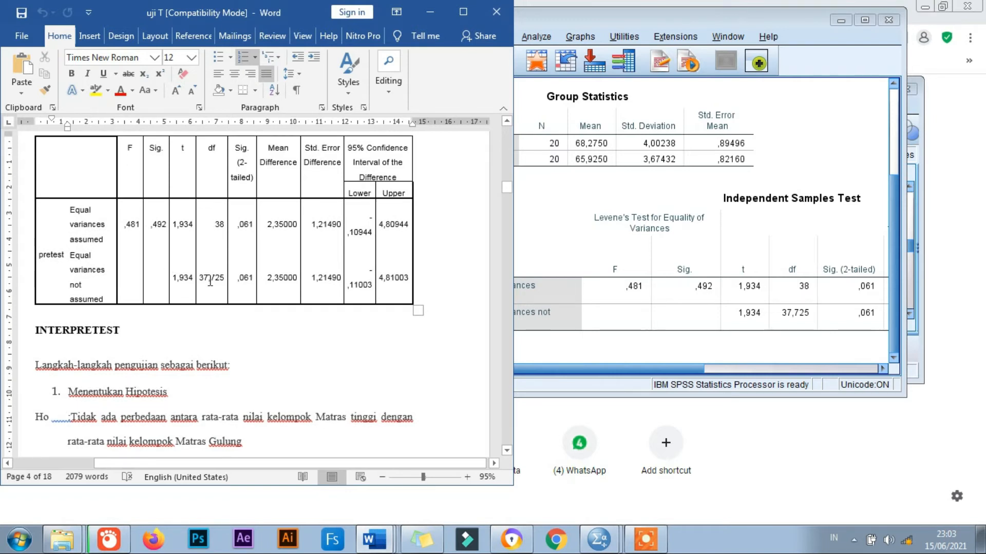
pyautogui.scroll(-3, 210, 282)
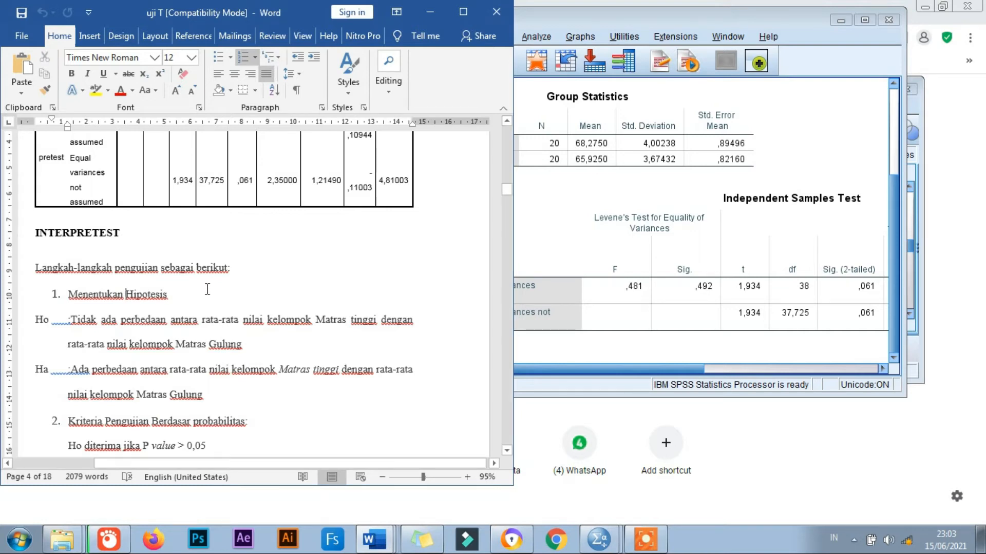
pyautogui.scroll(-3, 207, 325)
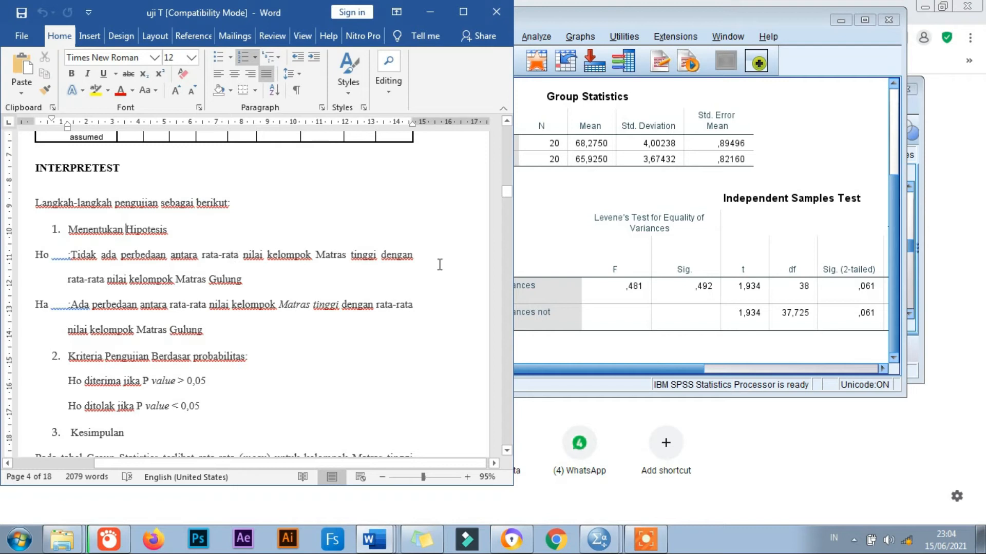
pyautogui.scroll(-3, 67, 304)
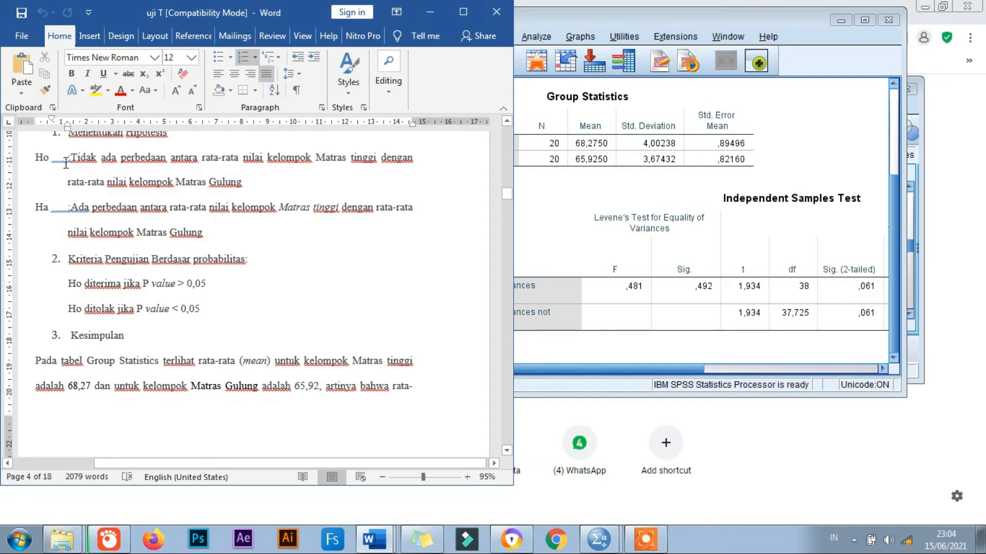
pyautogui.moveTo(33, 156); pyautogui.dragTo(274, 182)
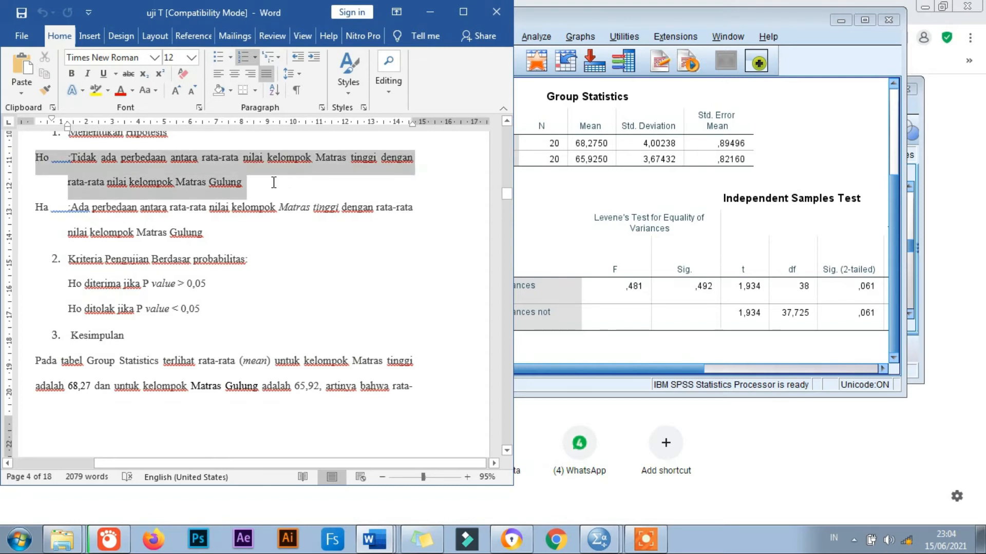
pyautogui.click(125, 284)
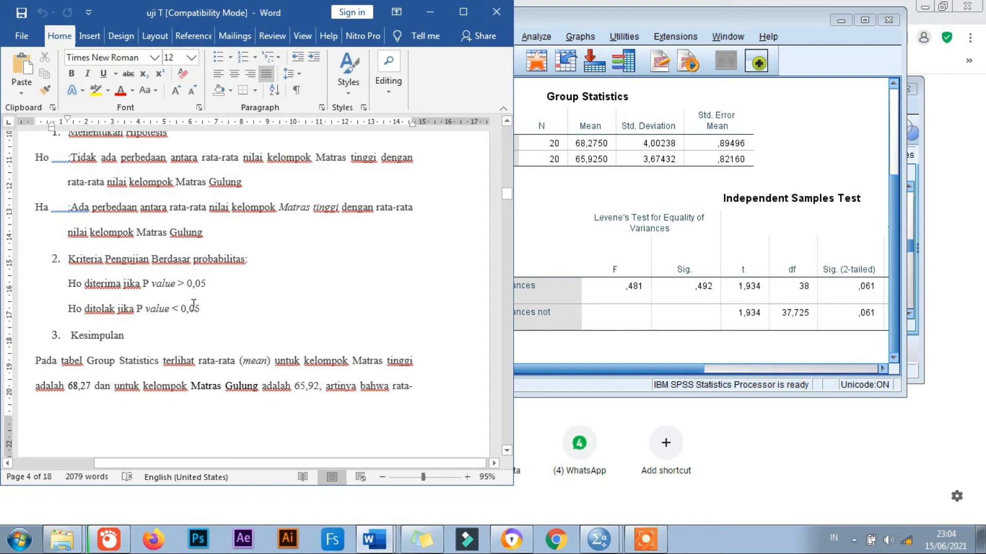
pyautogui.moveTo(72, 156); pyautogui.dragTo(397, 160)
pyautogui.moveTo(71, 207); pyautogui.dragTo(286, 237)
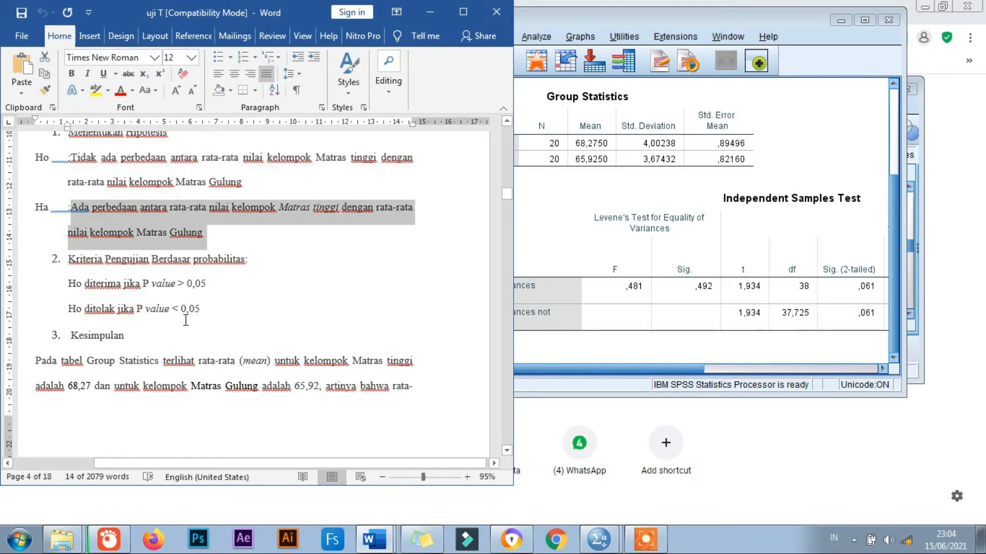
pyautogui.click(183, 313)
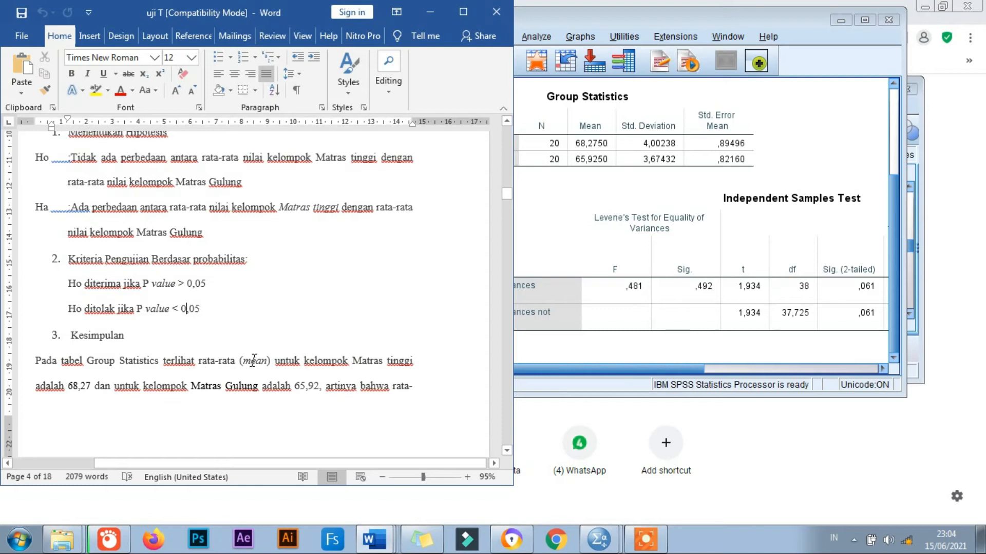
# Look through the t-test output and place its Group Statistics table beside the Kesimpulan paragraph of the uji T document.
pyautogui.moveTo(652, 369); pyautogui.dragTo(833, 358)
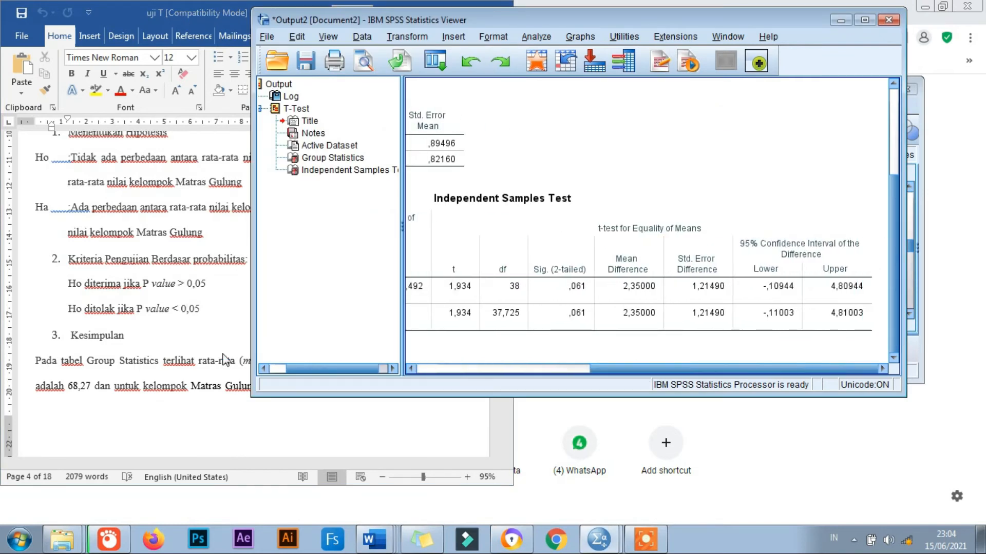
pyautogui.click(179, 352)
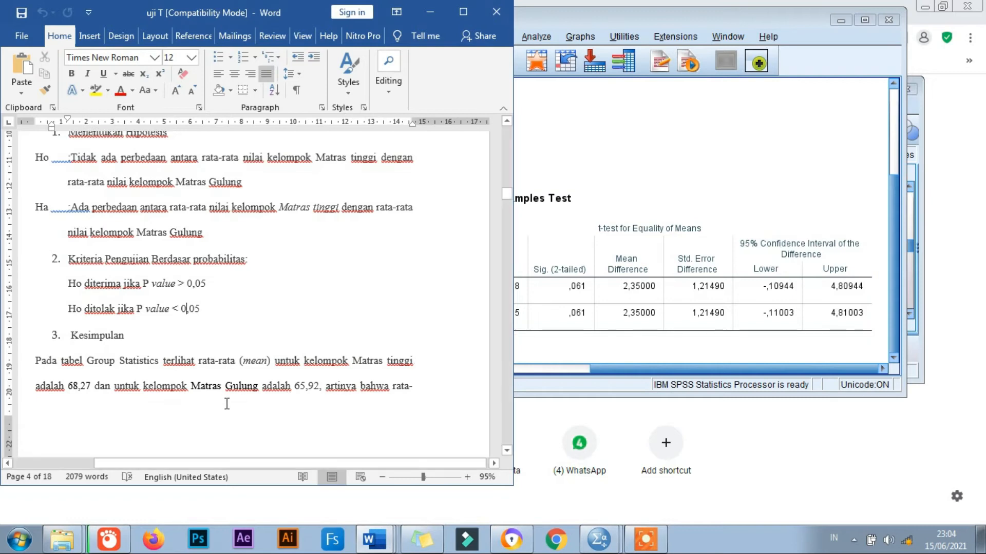
pyautogui.click(674, 217)
pyautogui.moveTo(894, 231); pyautogui.dragTo(895, 173)
pyautogui.moveTo(791, 369); pyautogui.dragTo(618, 369)
pyautogui.moveTo(621, 21); pyautogui.dragTo(727, 25)
pyautogui.click(207, 428)
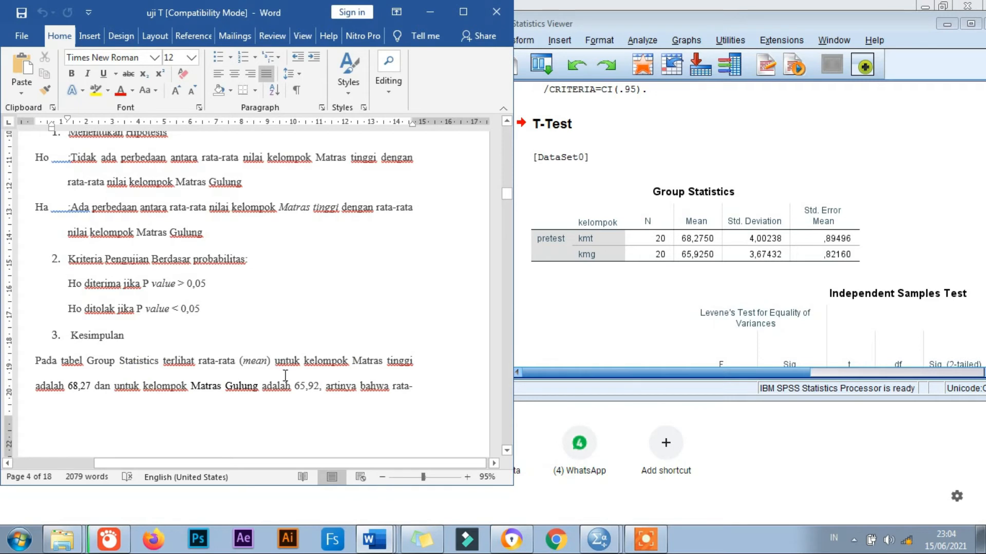
# Compare the kmt and kmg means in the Group Statistics table with the means quoted in the Kesimpulan paragraph.
pyautogui.click(611, 236)
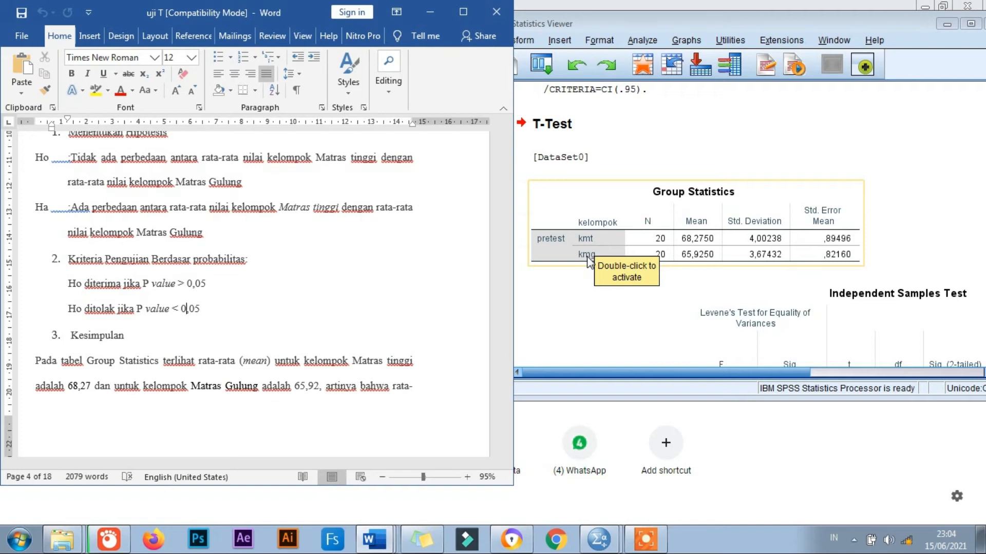
pyautogui.click(502, 298)
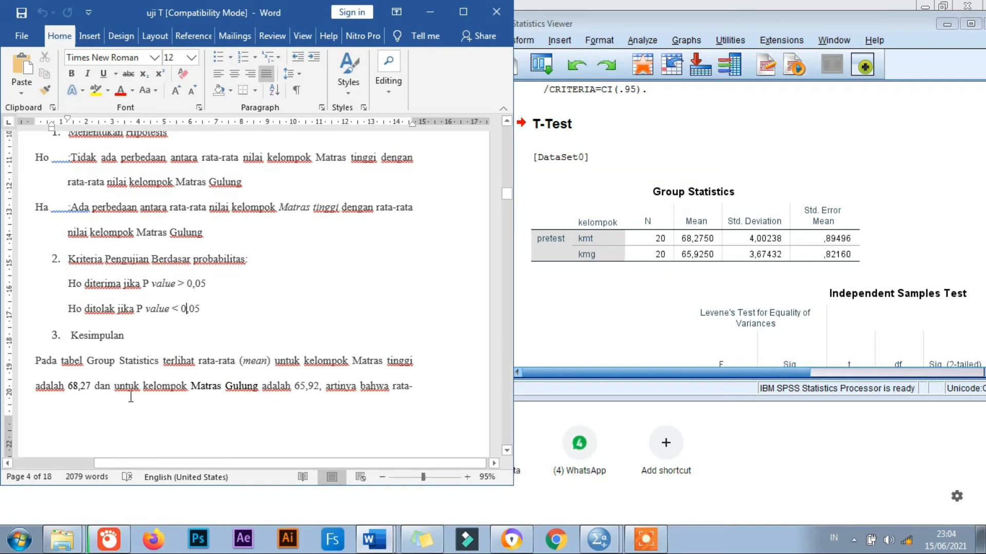
pyautogui.moveTo(69, 391); pyautogui.dragTo(89, 391)
pyautogui.moveTo(296, 388); pyautogui.dragTo(320, 389)
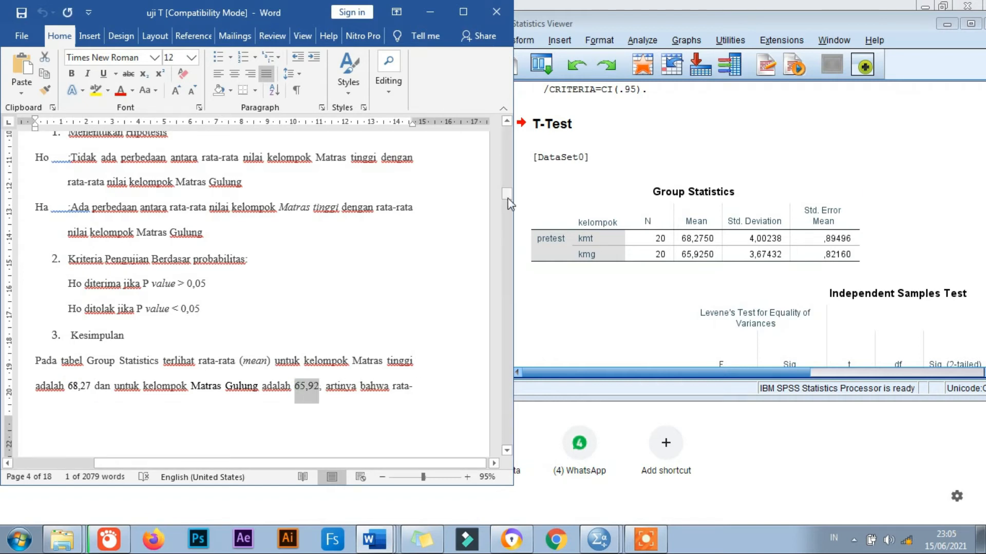
pyautogui.moveTo(509, 193); pyautogui.dragTo(509, 198)
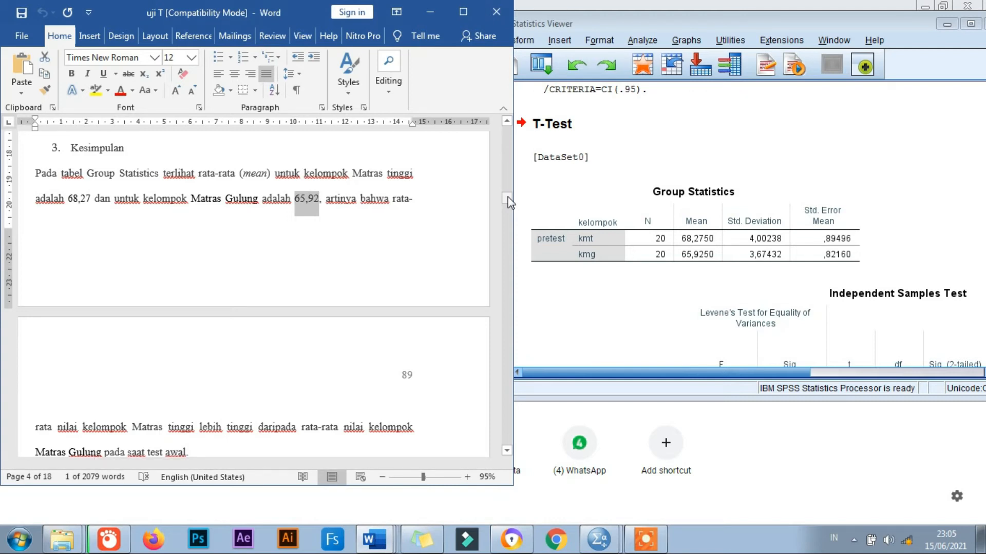
pyautogui.moveTo(508, 202); pyautogui.dragTo(508, 204)
pyautogui.click(699, 257)
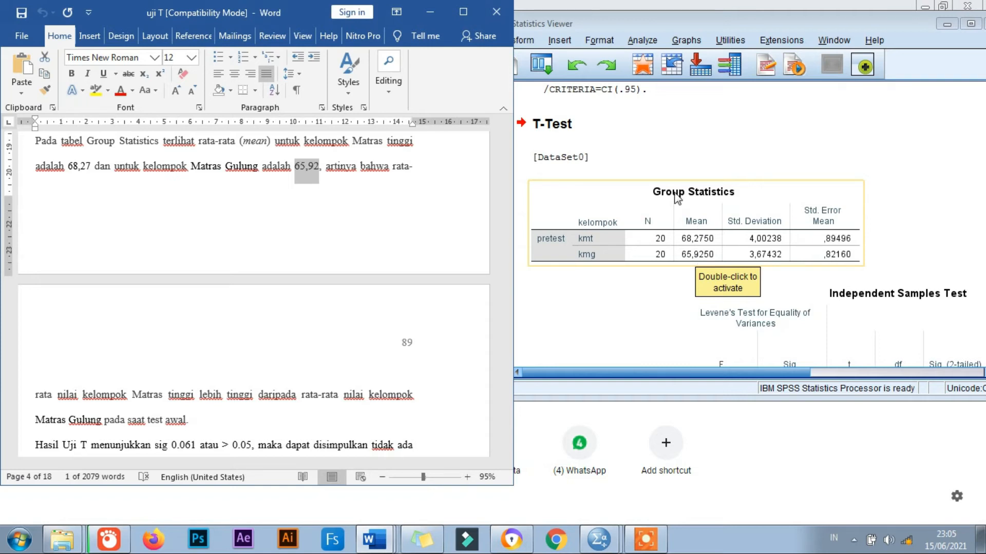
pyautogui.click(458, 320)
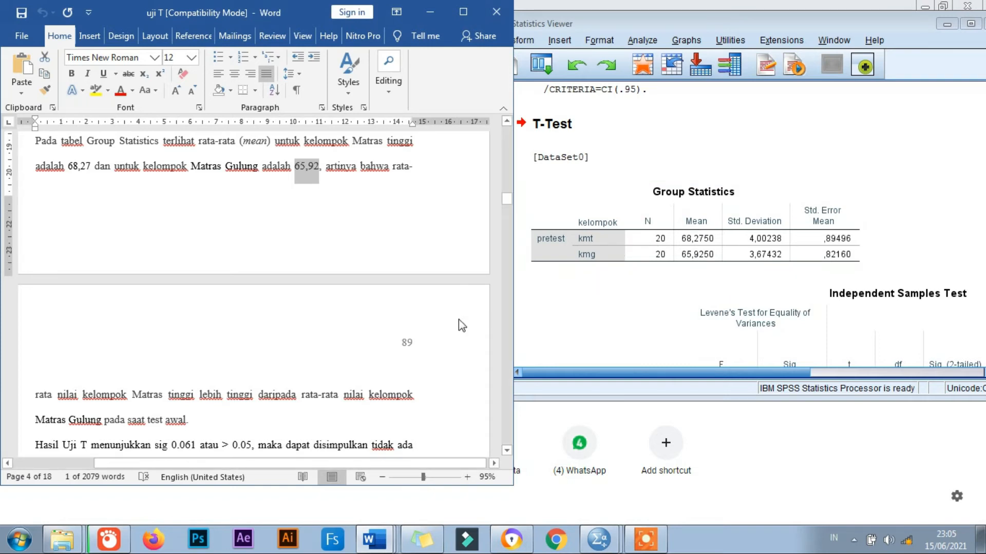
# Check the uji T document's conclusion about significance against the Independent Samples Test tables in the output and the document.
pyautogui.scroll(-2, 383, 334)
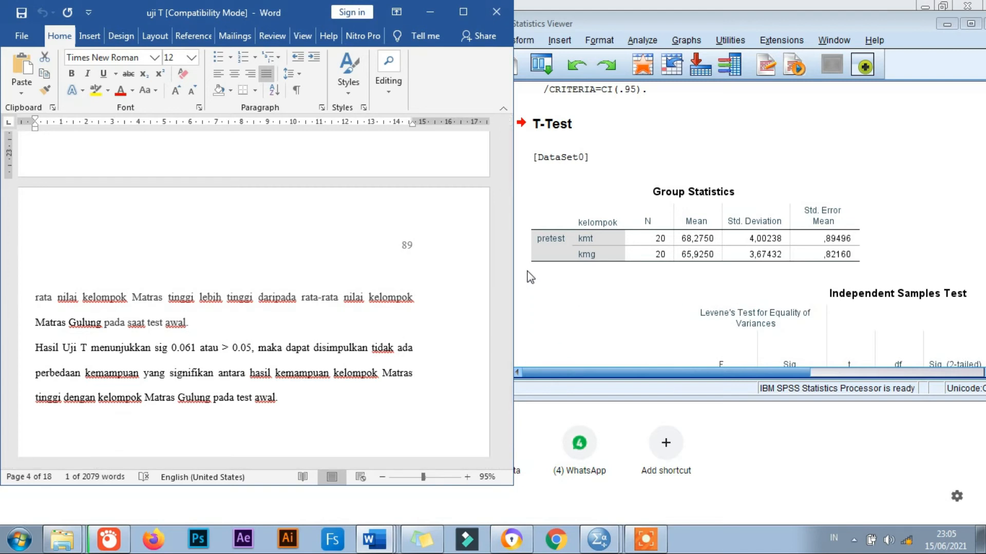
pyautogui.click(690, 310)
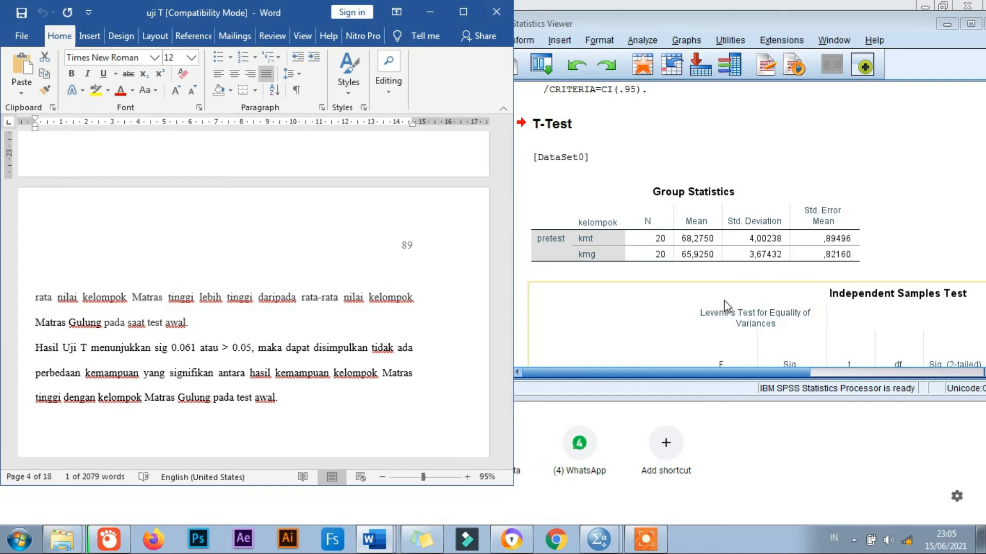
pyautogui.click(893, 257)
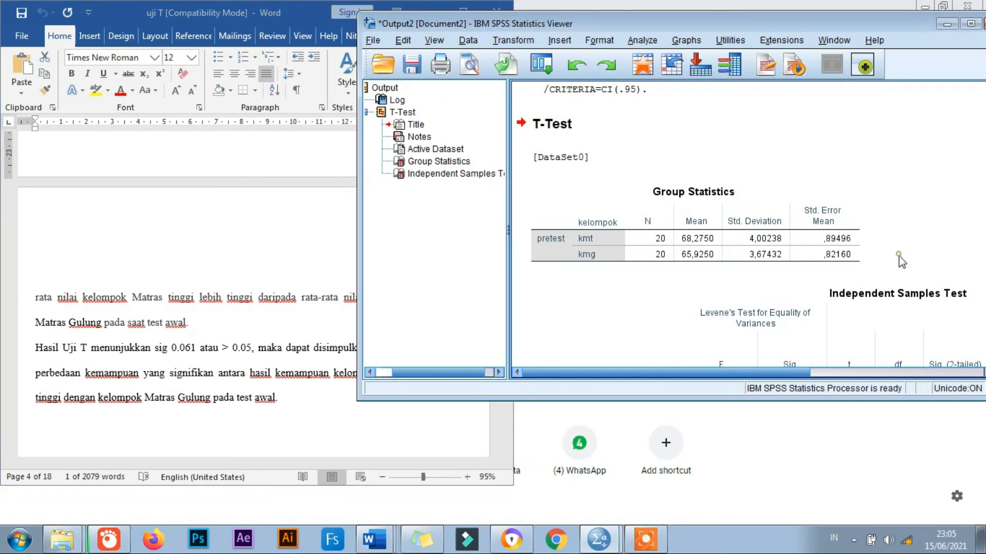
pyautogui.scroll(-2, 889, 265)
pyautogui.scroll(-1, 888, 266)
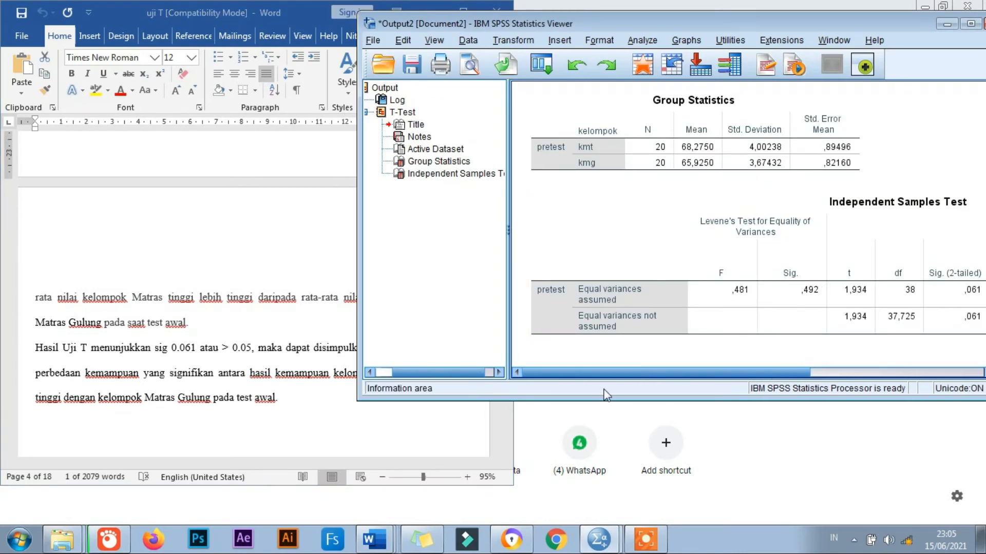
pyautogui.click(280, 208)
pyautogui.scroll(6, 326, 220)
pyautogui.scroll(9, 328, 222)
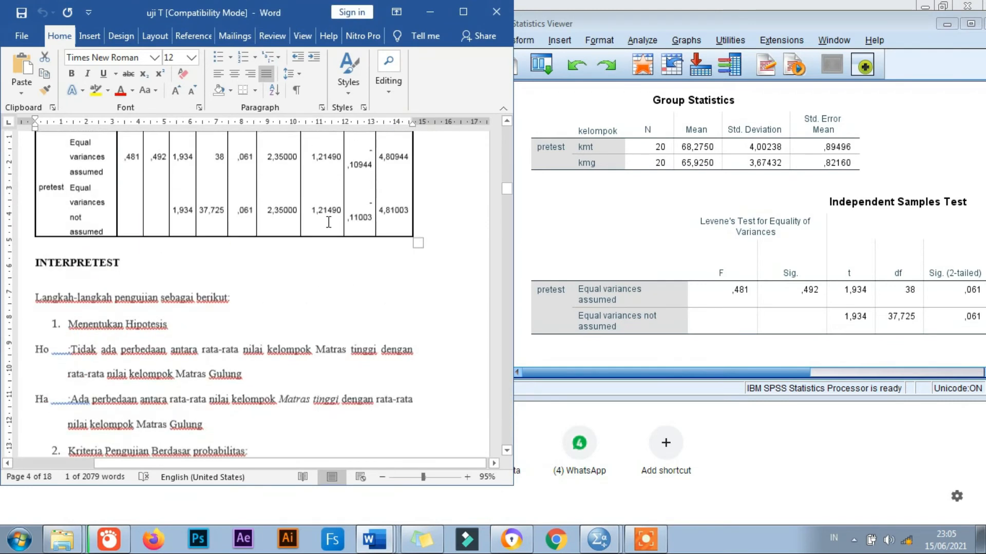
# Compare the Sig. (2-tailed) value in the Independent Samples Test table with the Hasil Uji T conclusion in the uji T document.
pyautogui.scroll(-12, 307, 242)
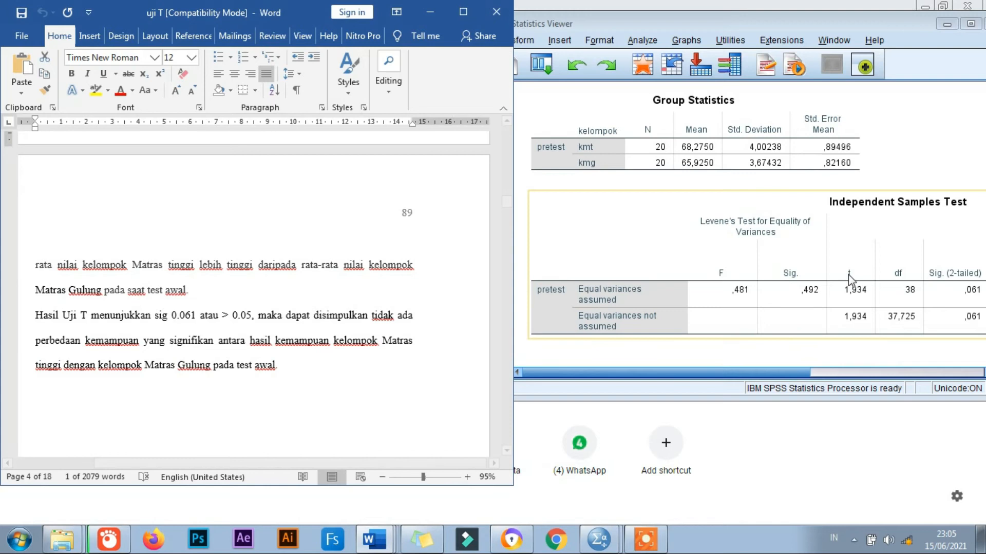
pyautogui.click(685, 371)
pyautogui.moveTo(735, 381); pyautogui.dragTo(791, 370)
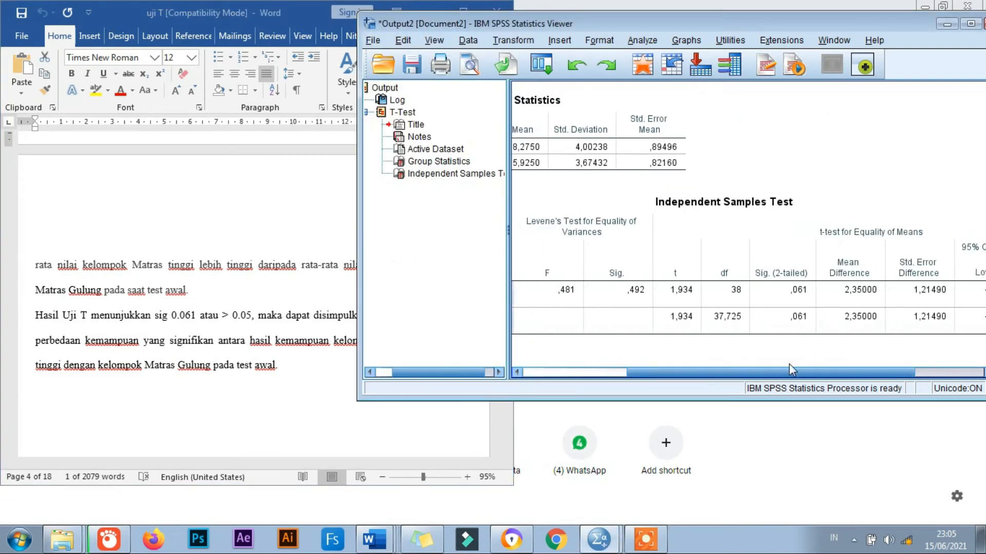
pyautogui.click(794, 294)
pyautogui.moveTo(803, 297); pyautogui.dragTo(787, 294)
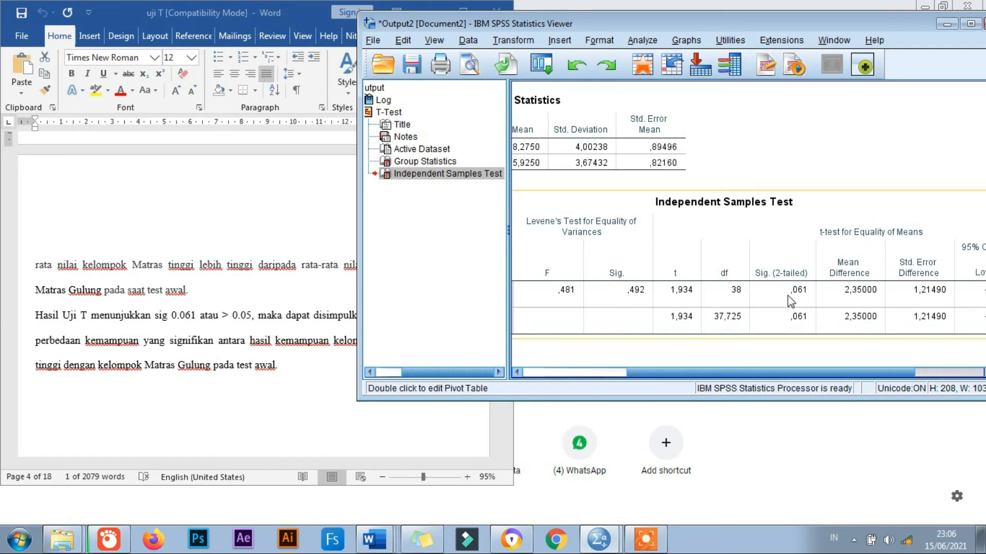
pyautogui.click(287, 329)
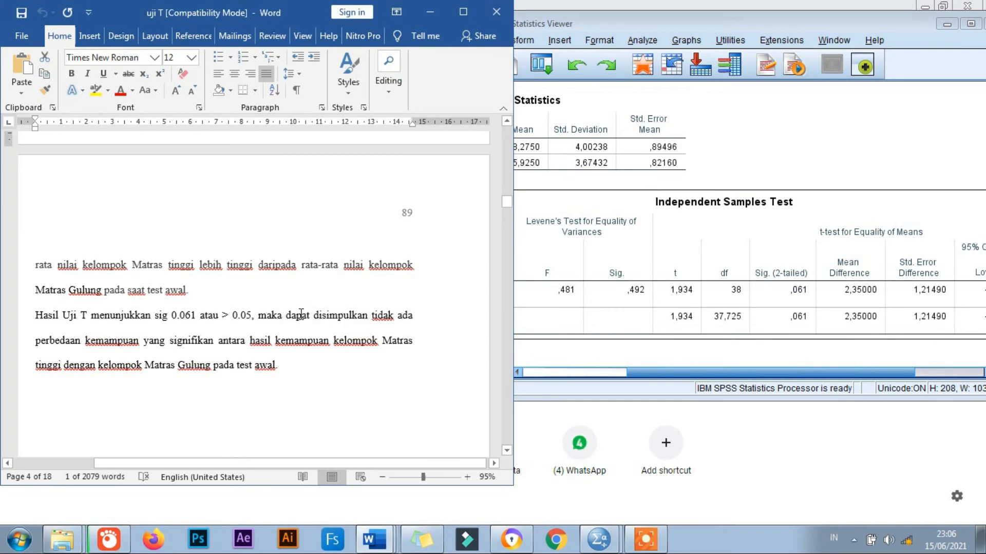
pyautogui.moveTo(383, 312); pyautogui.dragTo(313, 375)
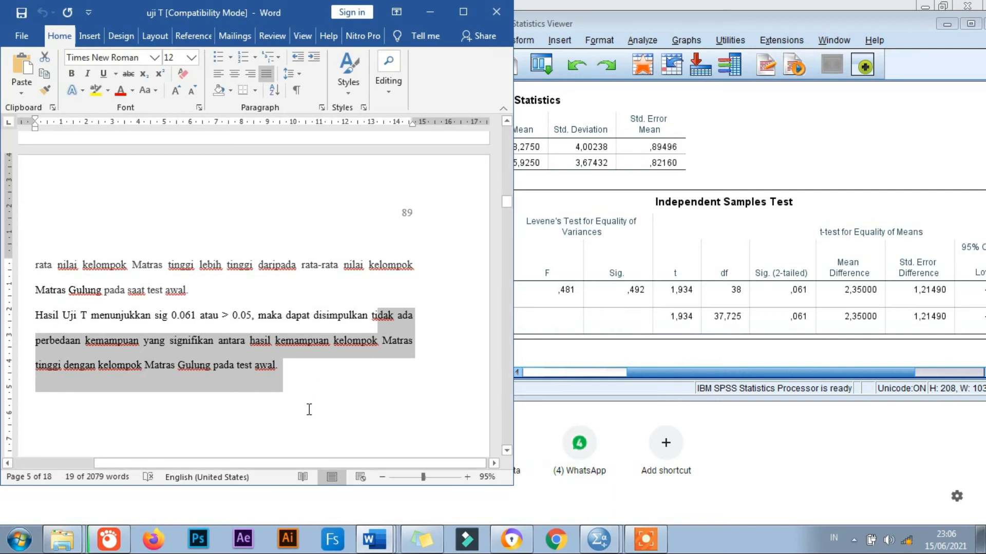
pyautogui.click(332, 404)
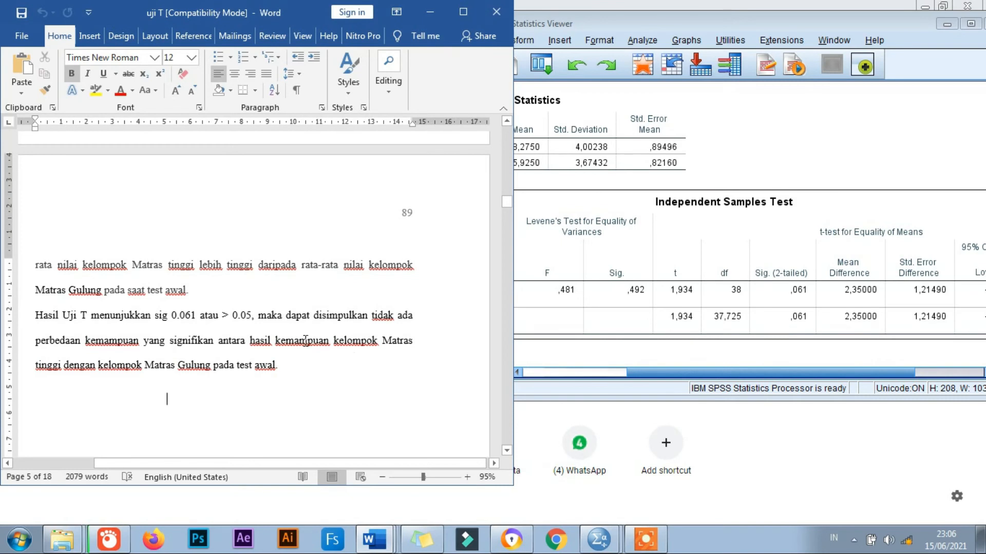
# Copy the 20 Post test scores of Kelompok Matras Tinggi from the T-test akhir section of the uji T document.
pyautogui.scroll(-15, 279, 322)
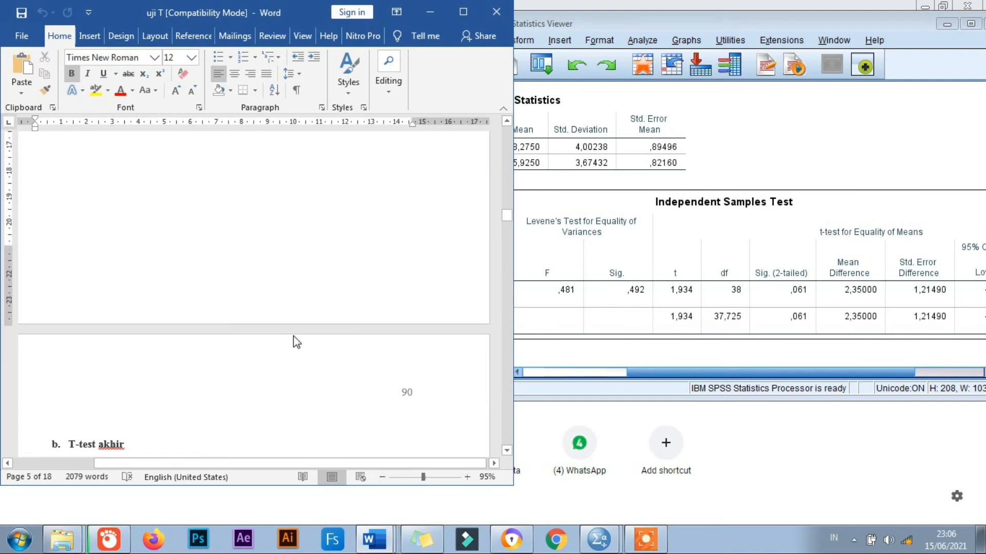
pyautogui.scroll(-8, 295, 341)
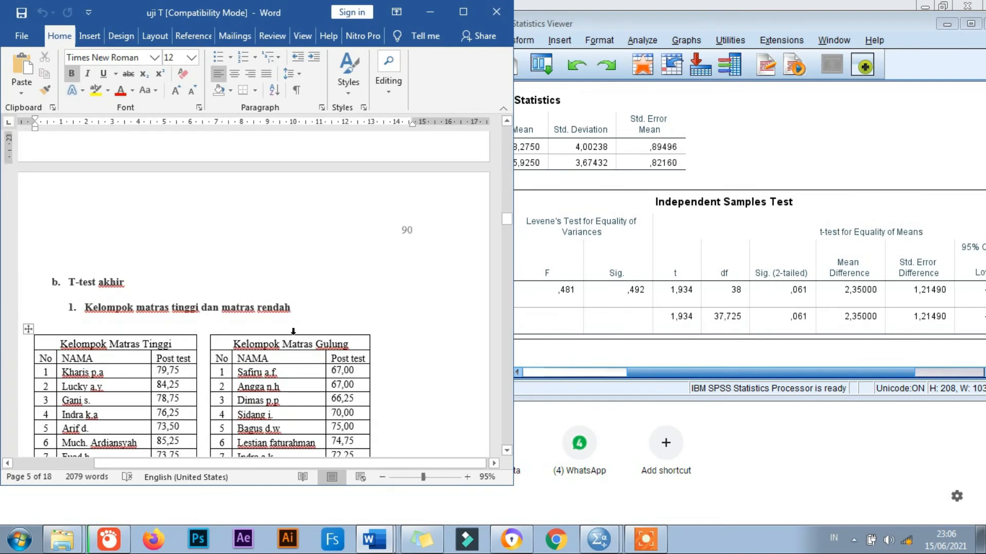
pyautogui.scroll(-4, 191, 316)
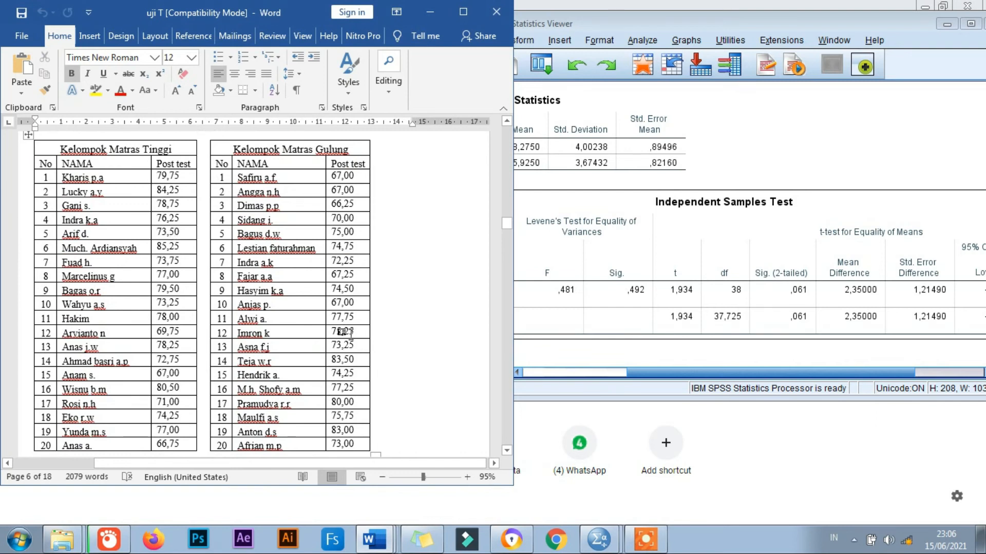
pyautogui.moveTo(160, 176); pyautogui.dragTo(178, 447)
pyautogui.hotkey('ctrl', 'c')
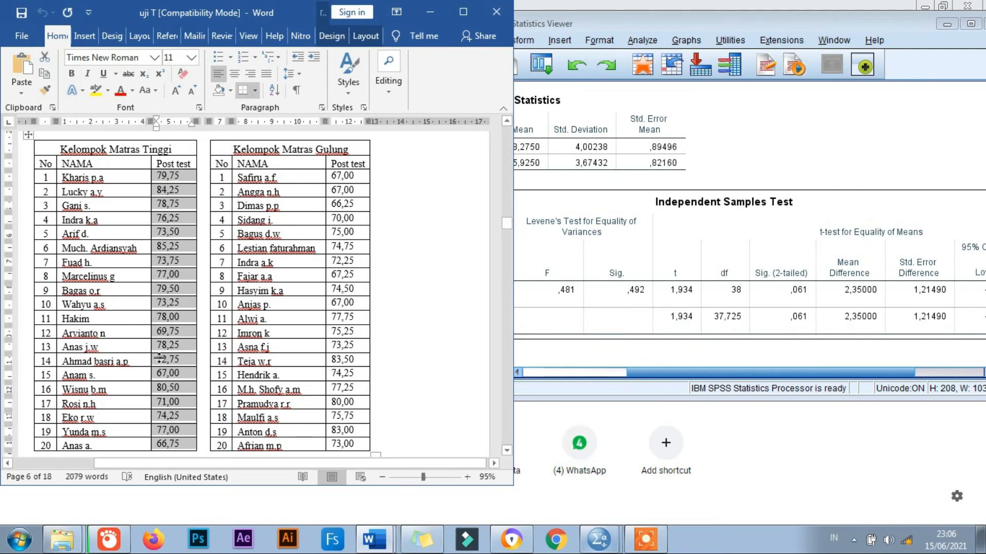
pyautogui.scroll(-2, 134, 341)
pyautogui.scroll(2, 134, 341)
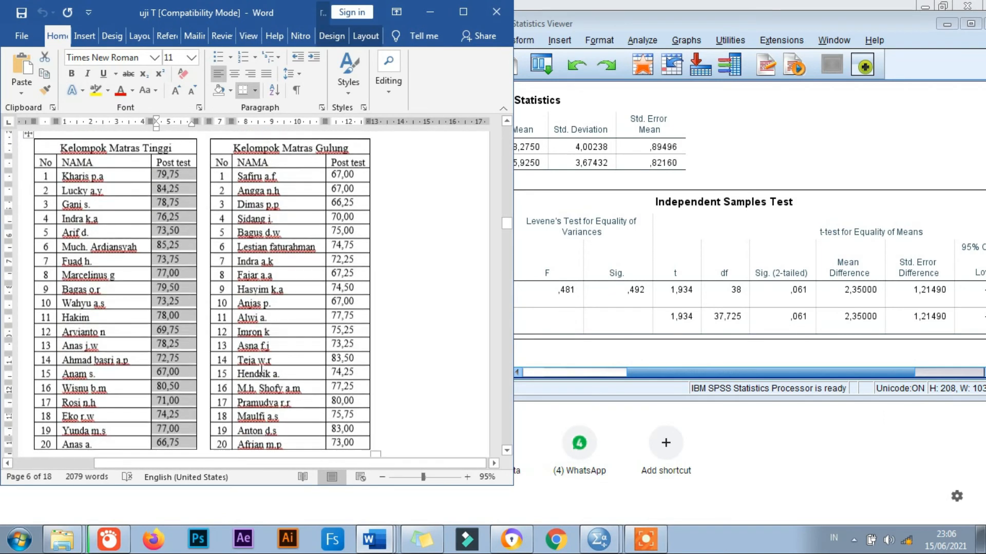
# Switch to SPSS and close the Output2 viewer without saving its contents.
pyautogui.click(599, 539)
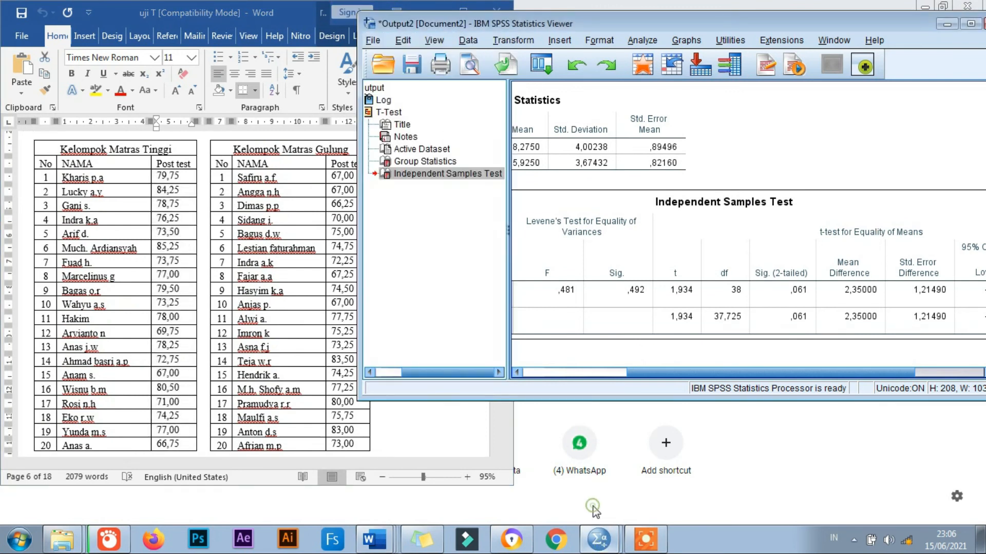
pyautogui.moveTo(825, 25); pyautogui.dragTo(683, 29)
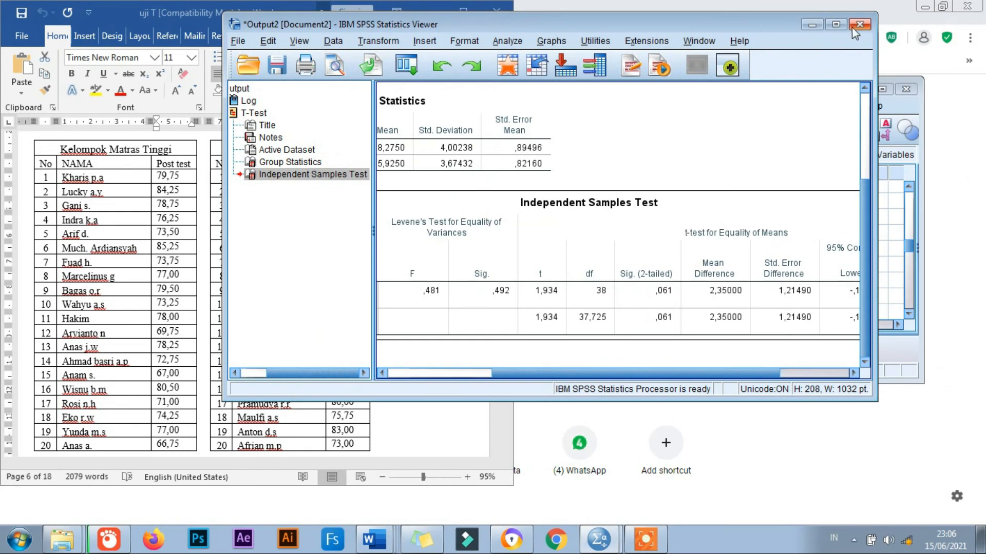
pyautogui.click(856, 25)
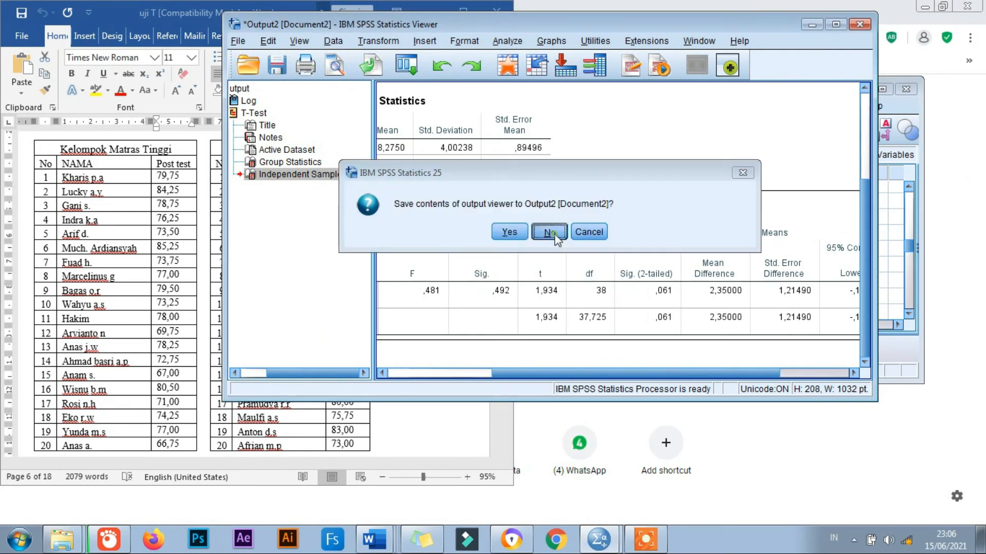
pyautogui.click(548, 233)
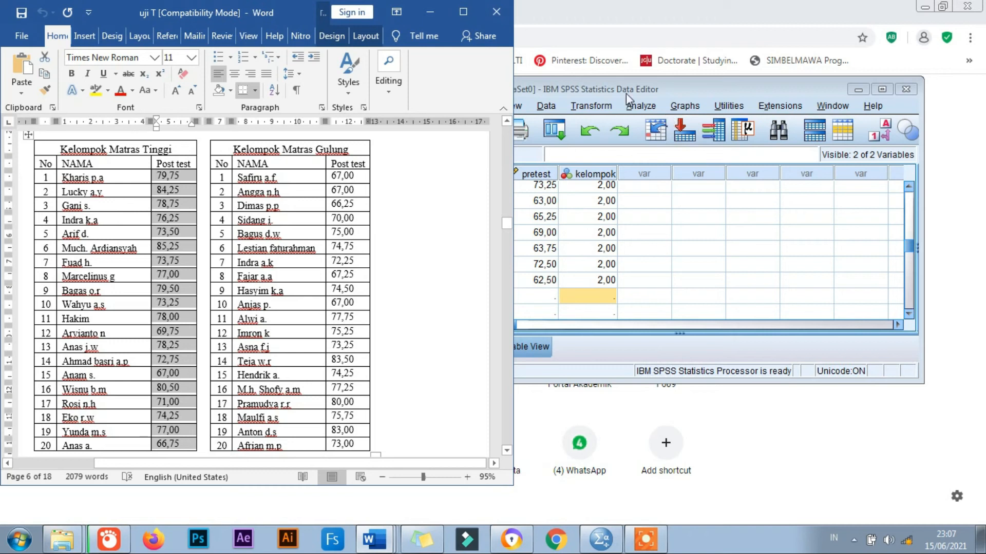
# Paste the copied Matras Tinggi post test scores over the pretest column in the Data Editor, starting at row 1.
pyautogui.click(672, 91)
pyautogui.scroll(12, 559, 241)
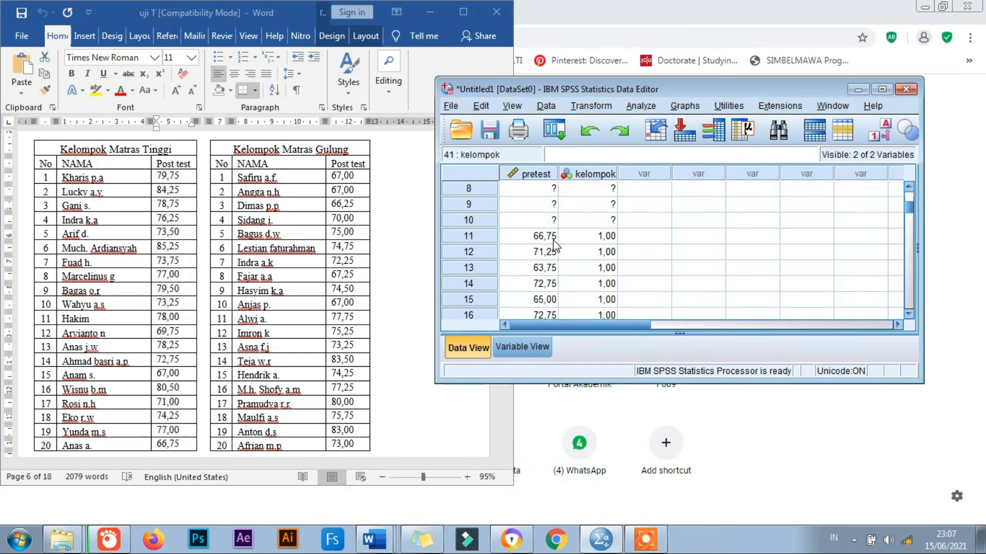
pyautogui.click(533, 190)
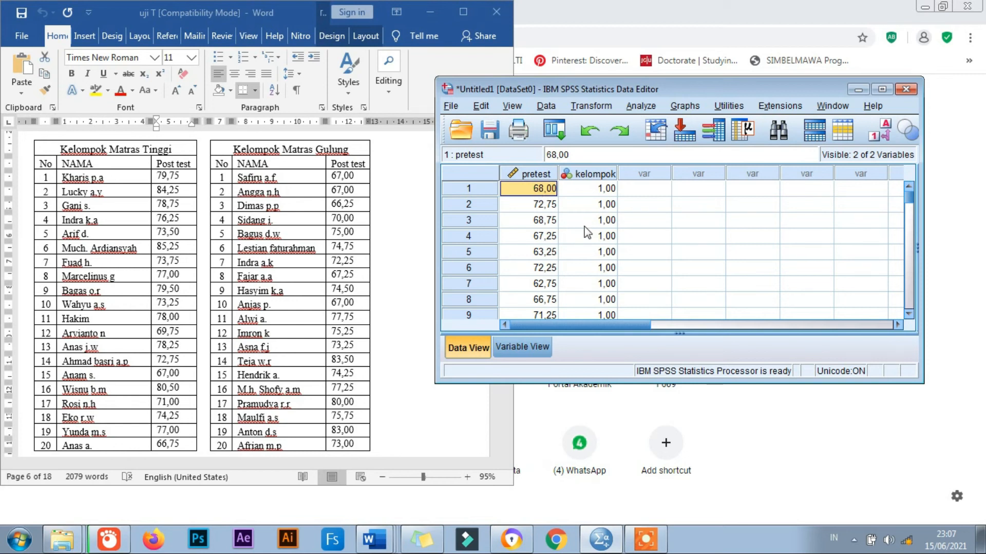
pyautogui.hotkey('ctrl', 'v')
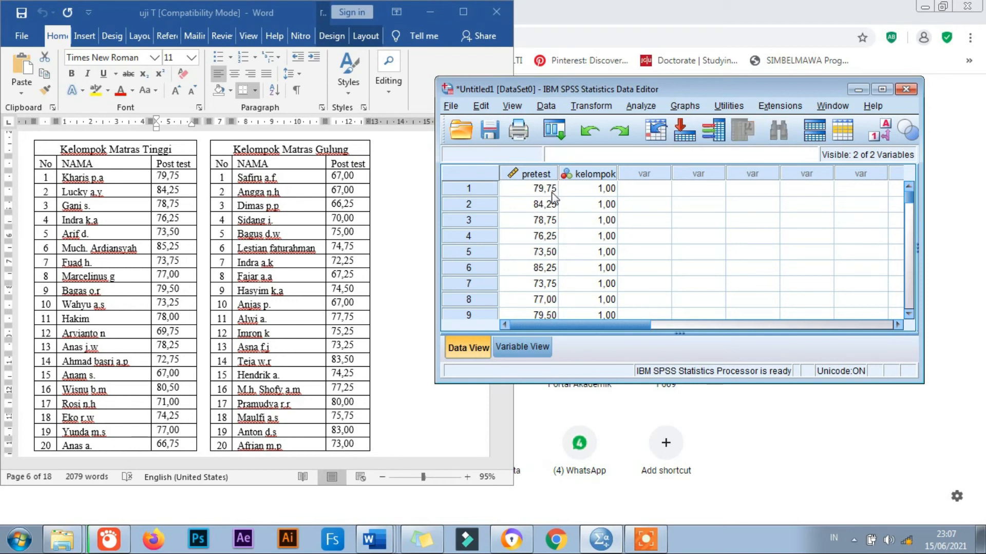
# Copy the 20 Post test scores of Kelompok Matras Gulung from the document and paste them into the pretest column from row 21.
pyautogui.click(277, 209)
pyautogui.moveTo(332, 176); pyautogui.dragTo(348, 421)
pyautogui.hotkey('ctrl', 'c')
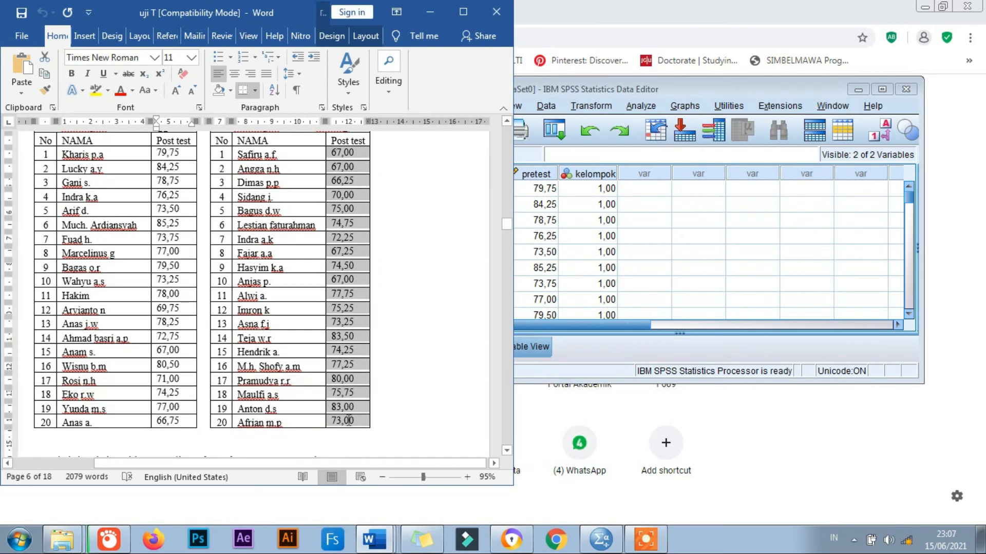
pyautogui.click(571, 271)
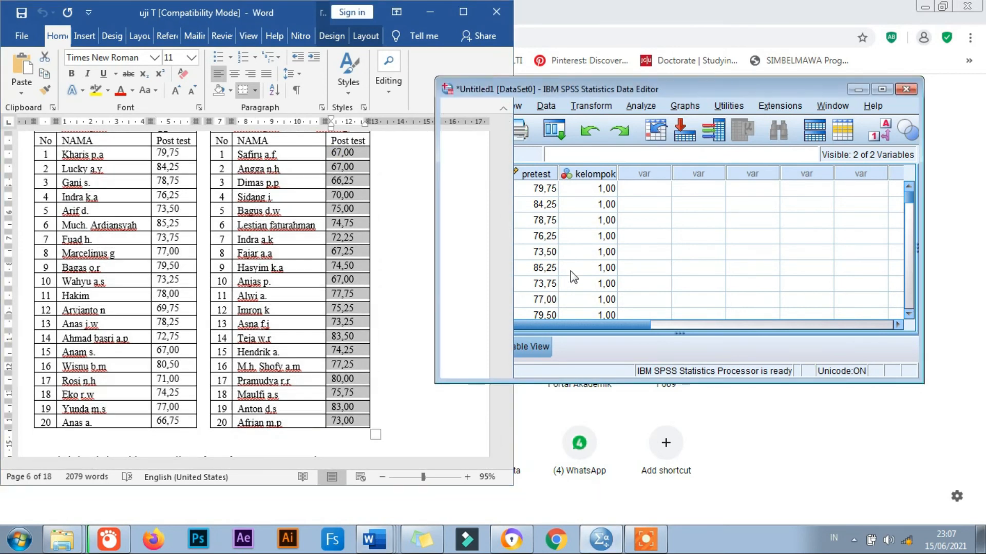
pyautogui.scroll(-4, 571, 271)
pyautogui.scroll(-1, 571, 271)
pyautogui.click(532, 269)
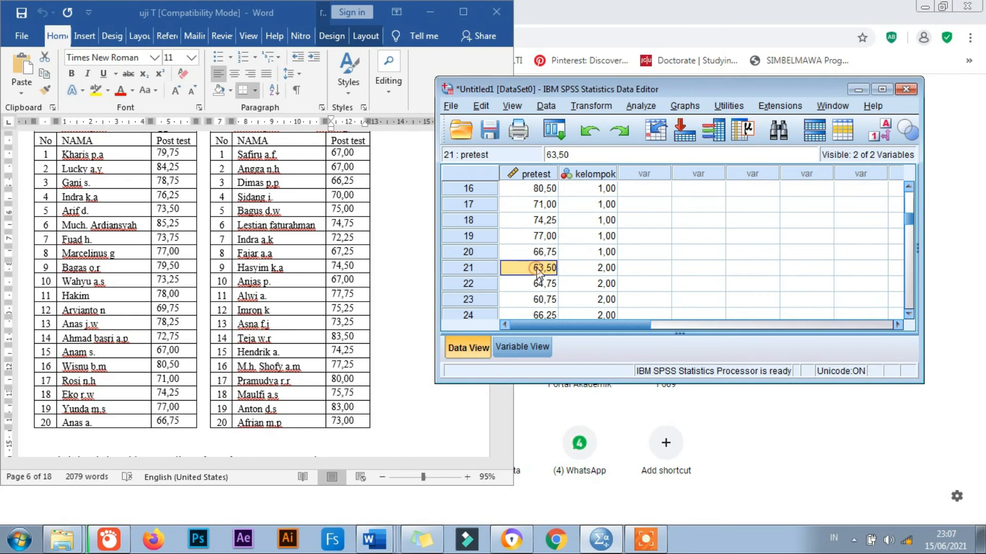
pyautogui.rightClick(537, 268)
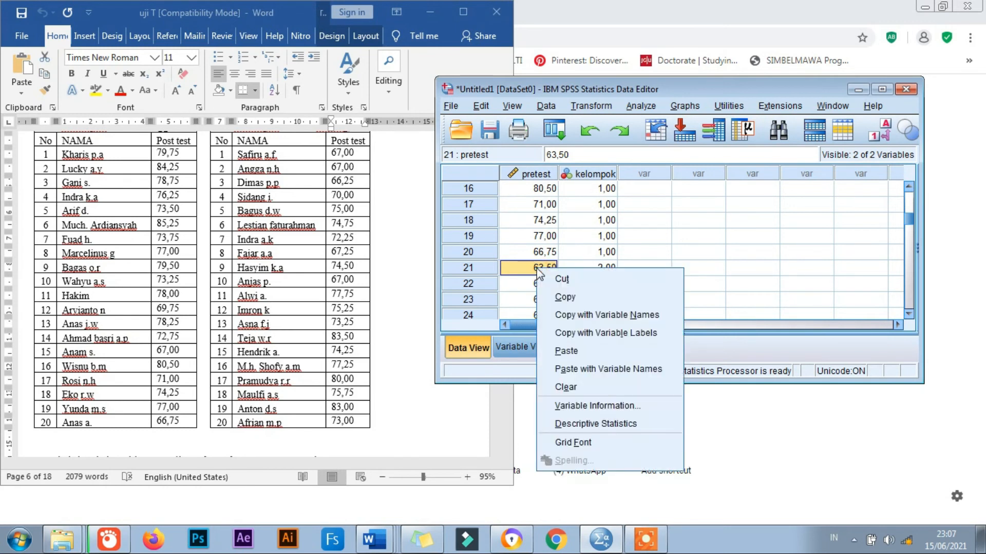
pyautogui.click(586, 352)
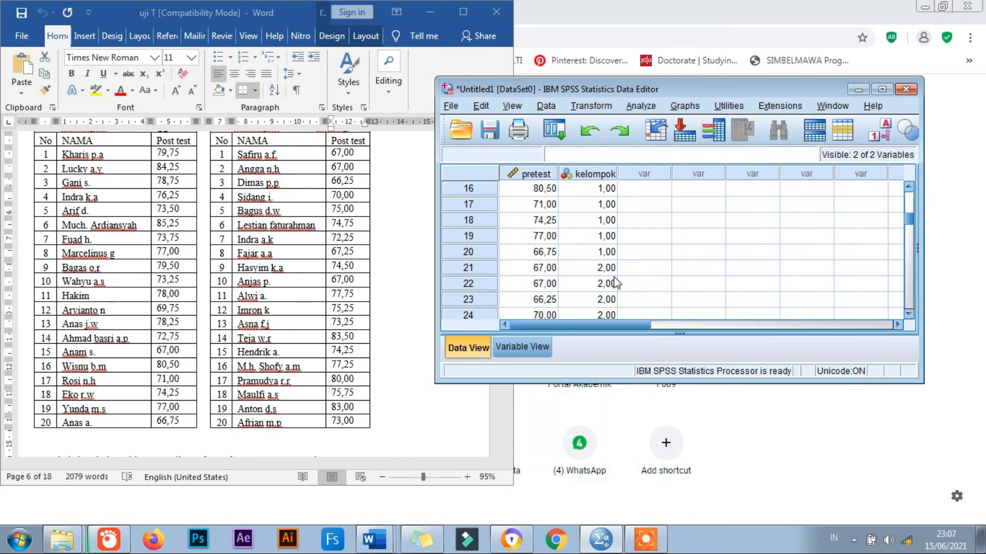
# Read the document's T-test akhir instructions on the posttest and kelompok variables, the value labels and the Independent Sample T-Test.
pyautogui.click(389, 418)
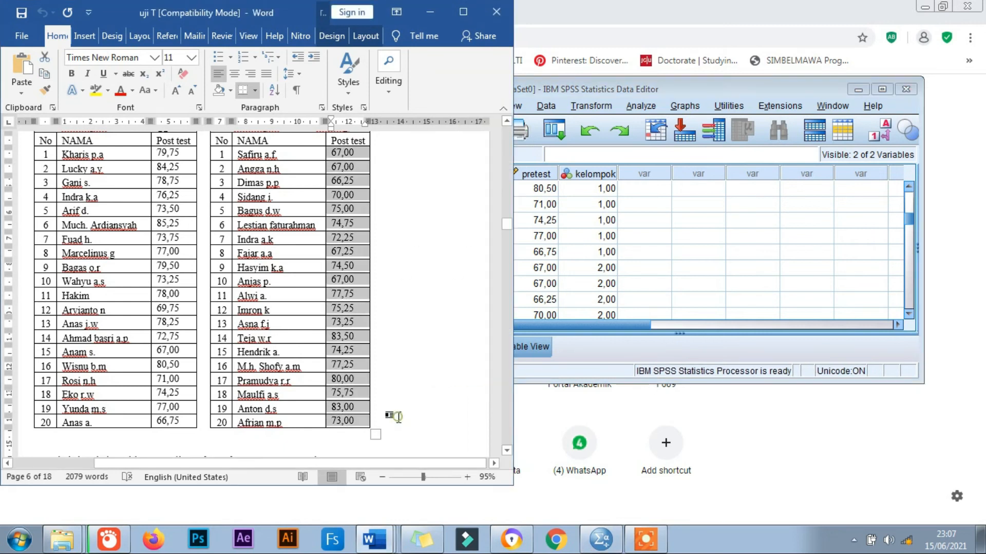
pyautogui.scroll(-3, 380, 358)
pyautogui.scroll(-4, 380, 357)
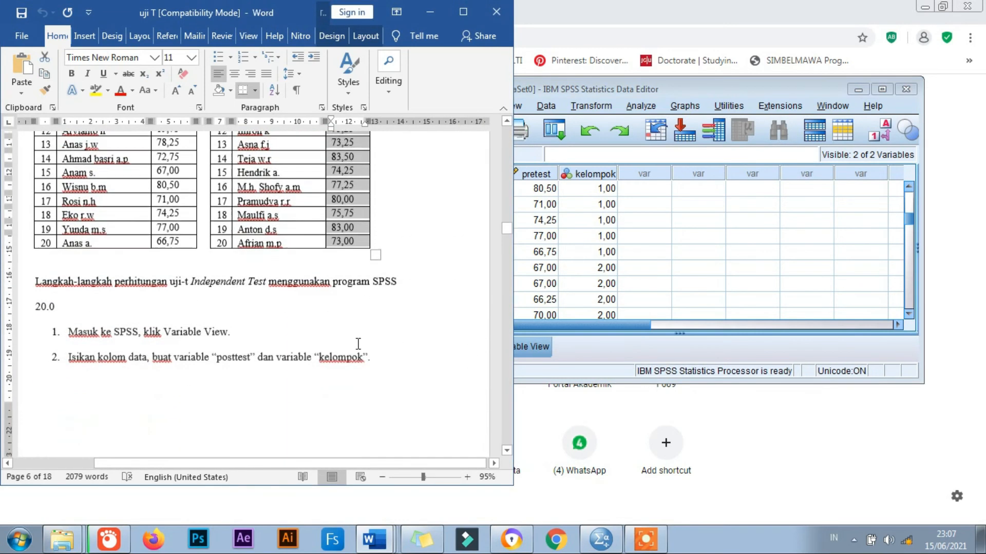
pyautogui.scroll(-3, 176, 339)
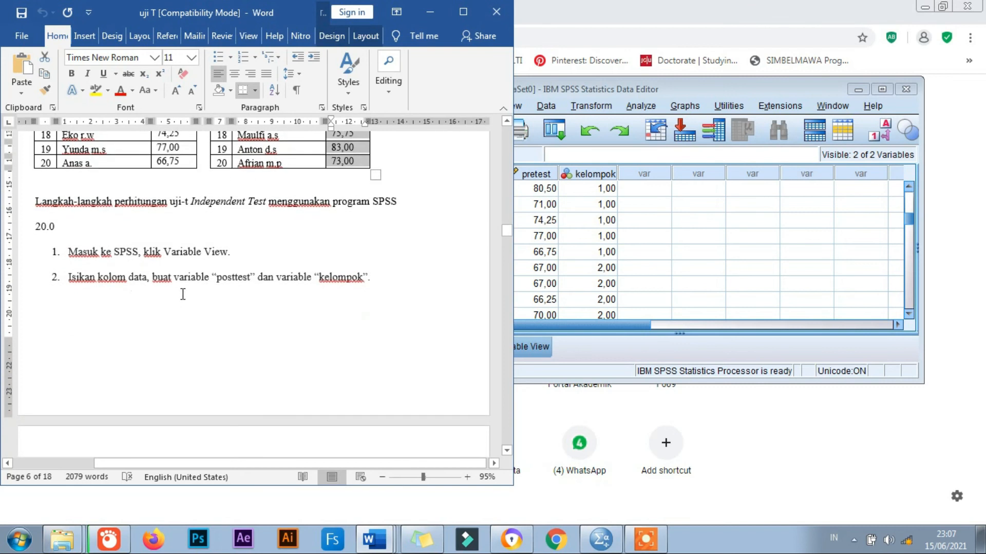
pyautogui.scroll(-10, 257, 324)
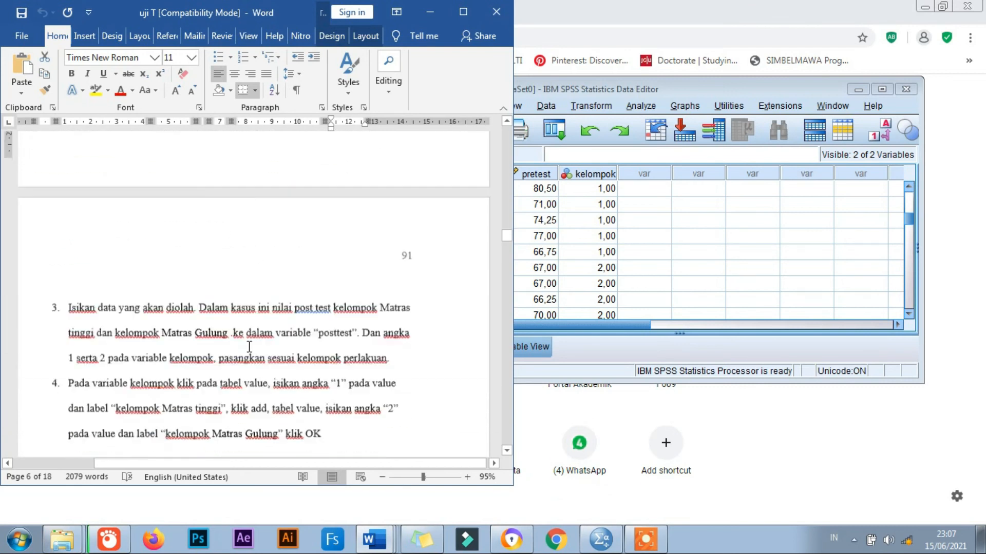
pyautogui.scroll(-4, 292, 272)
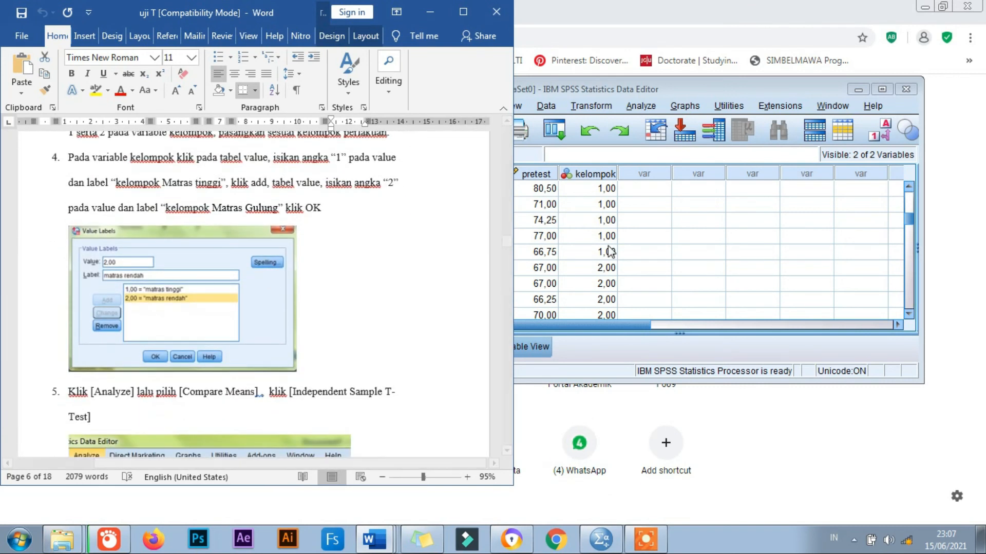
# Run the Independent-Samples T Test with pretest as the test variable and kelompok(1 2) as the grouping variable.
pyautogui.click(650, 108)
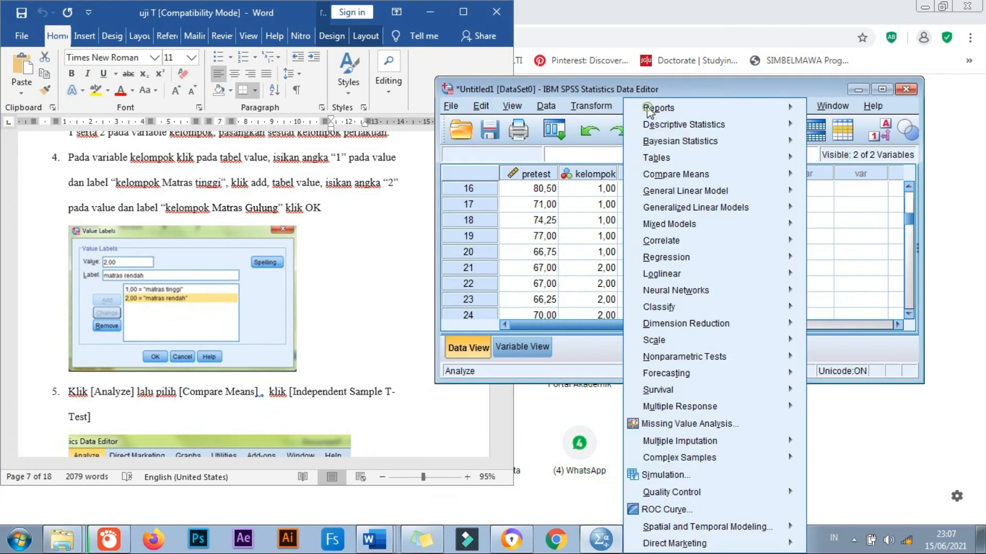
pyautogui.moveTo(655, 177)
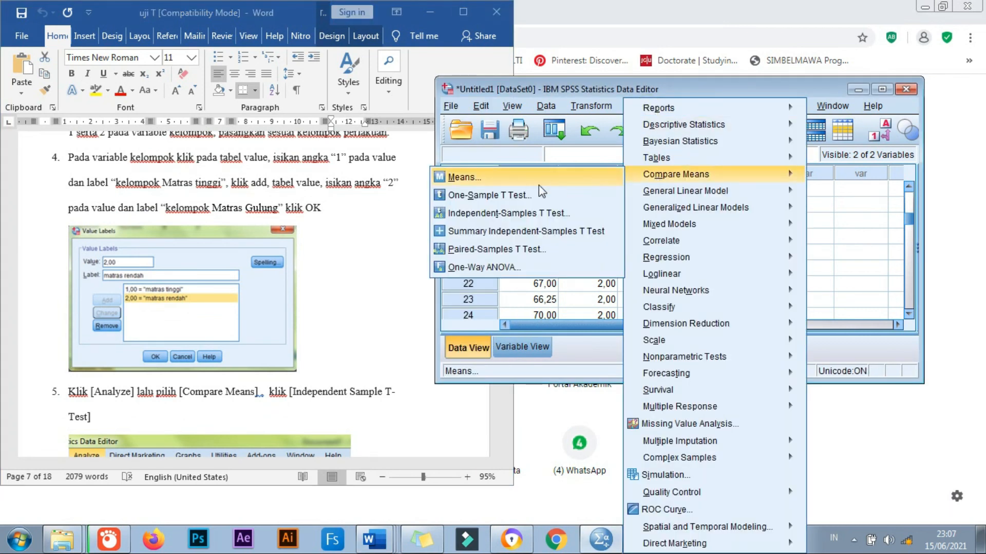
pyautogui.click(482, 213)
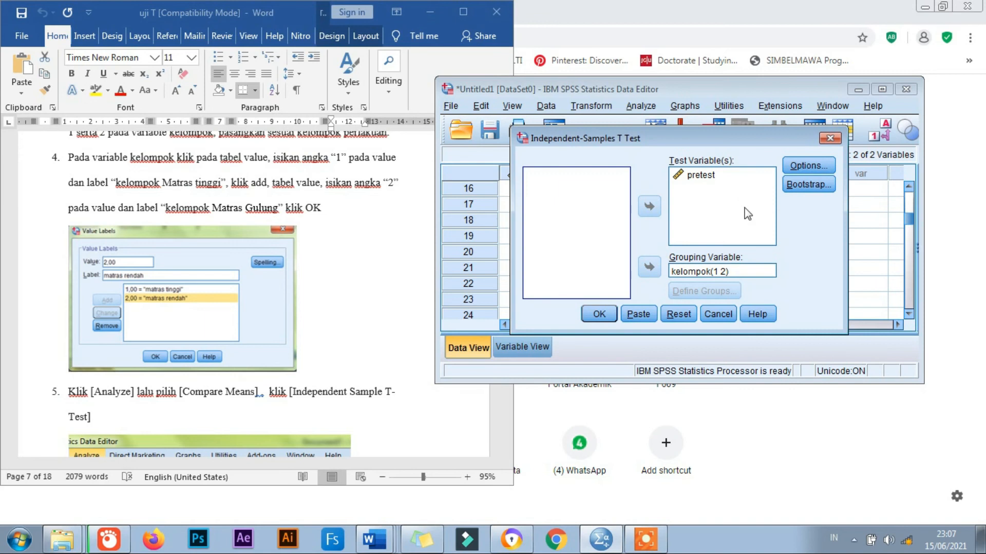
pyautogui.click(716, 273)
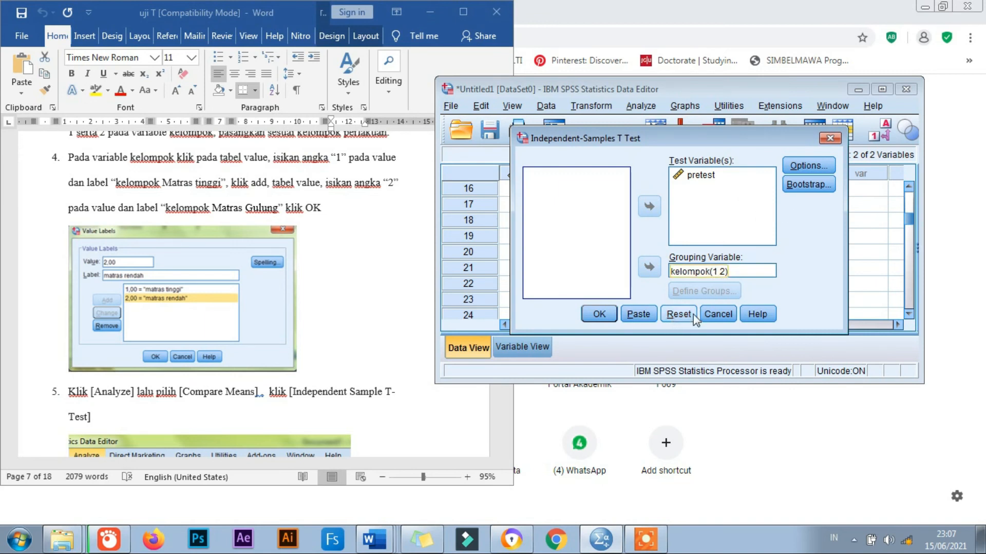
pyautogui.click(600, 314)
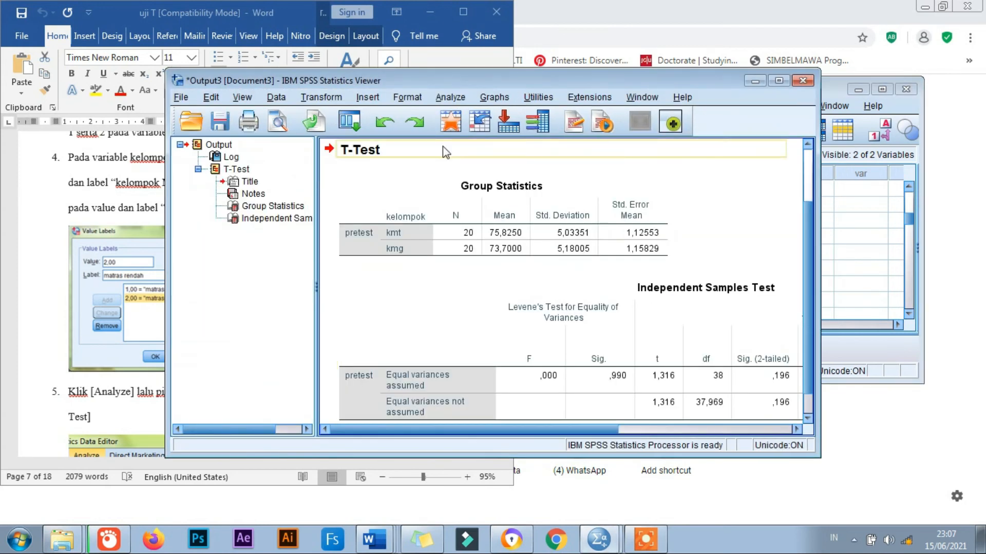
# Place the T-Test output beside the uji T document and examine the Group Statistics means of kmt and kmg.
pyautogui.moveTo(460, 78); pyautogui.dragTo(574, 13)
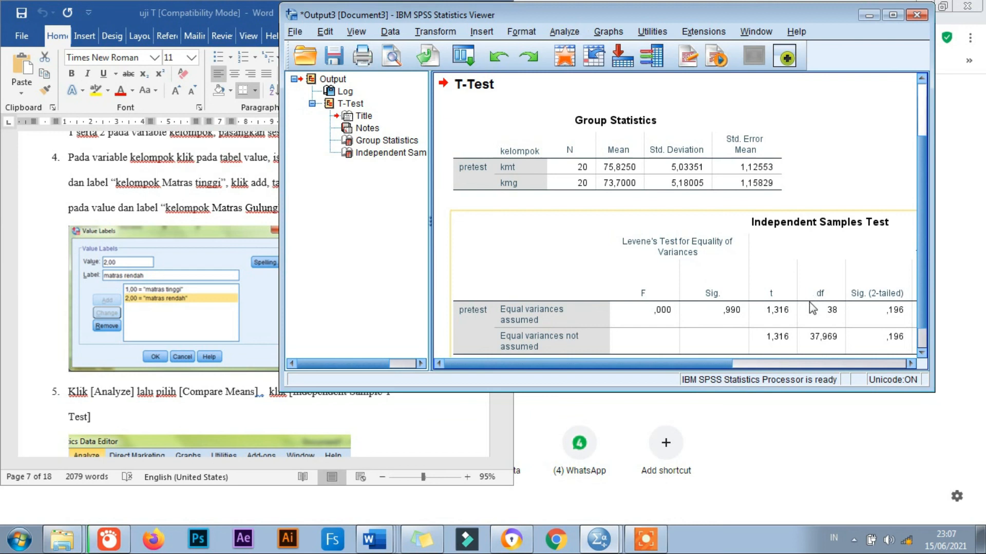
pyautogui.click(380, 421)
pyautogui.scroll(-10, 449, 330)
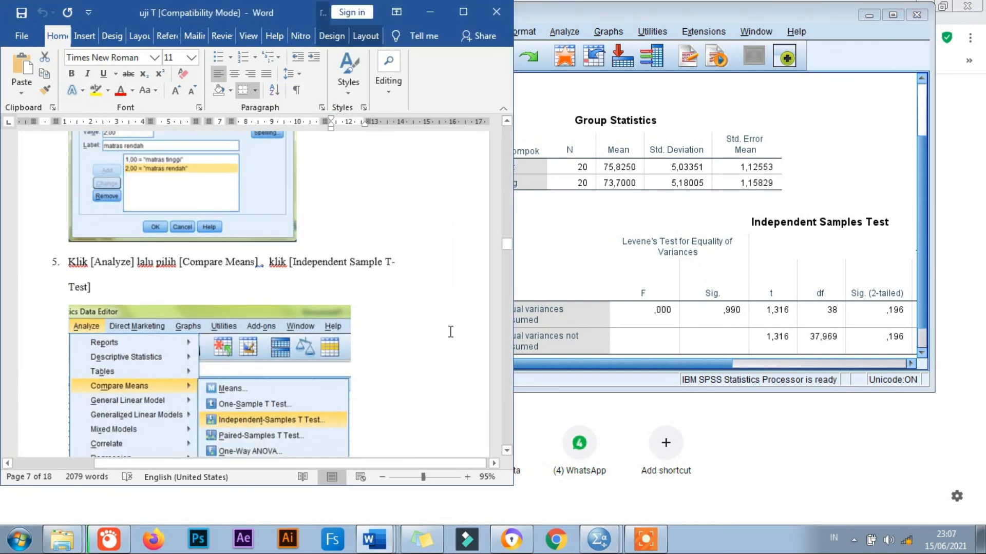
pyautogui.scroll(4, 513, 307)
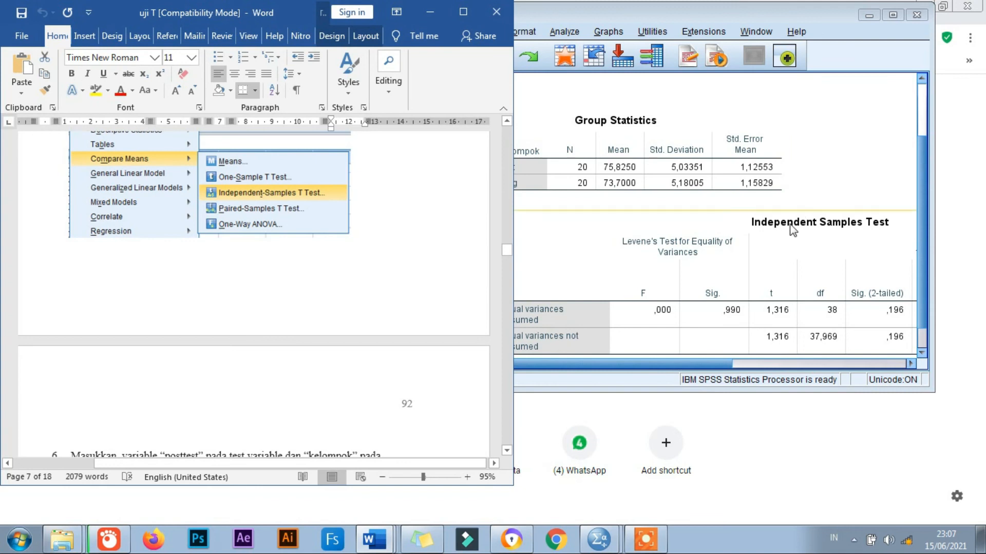
pyautogui.click(820, 176)
pyautogui.click(587, 185)
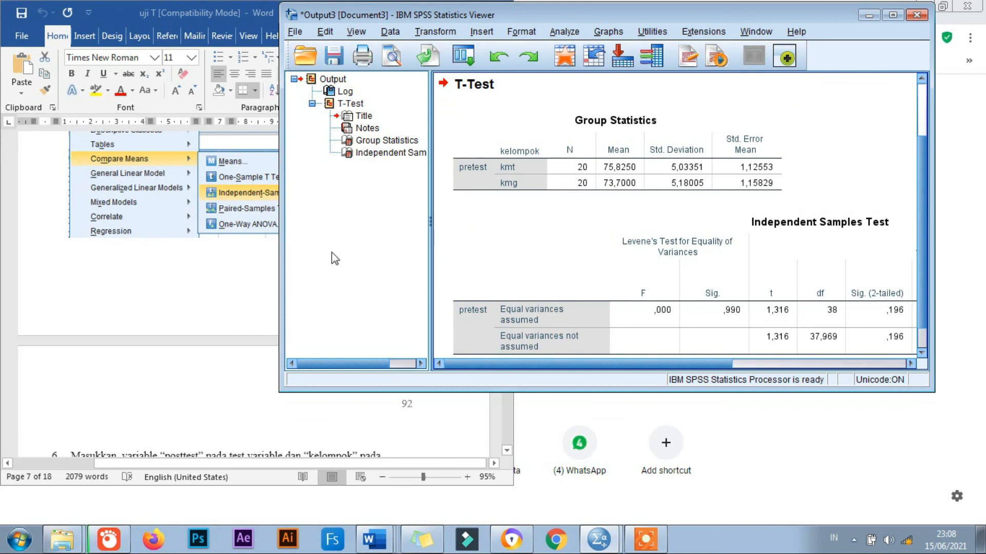
# Find the pretest Group Statistics table in the document and compare its Matras tinggi and Matras Gulung means with the new output.
pyautogui.click(225, 269)
pyautogui.scroll(15, 281, 251)
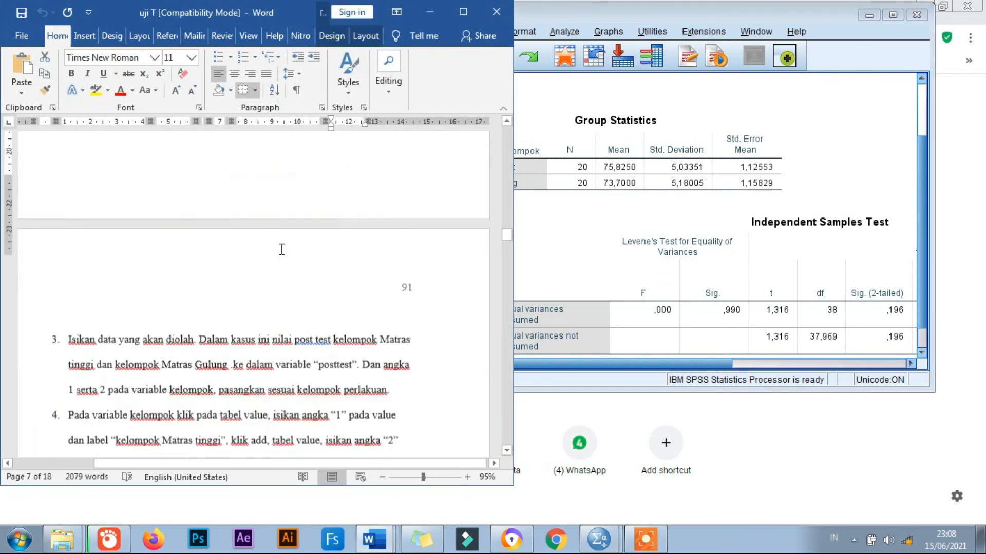
pyautogui.scroll(15, 282, 250)
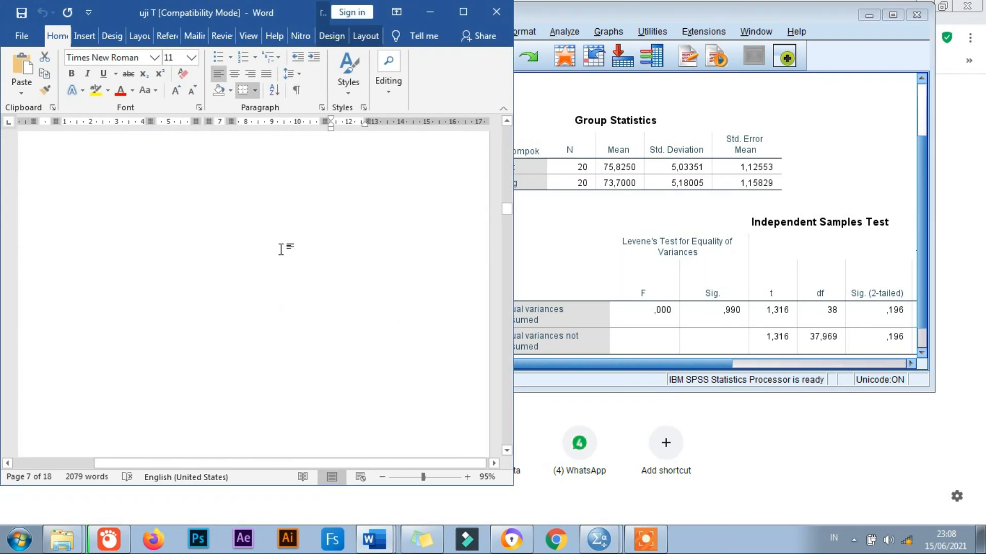
pyautogui.scroll(15, 302, 245)
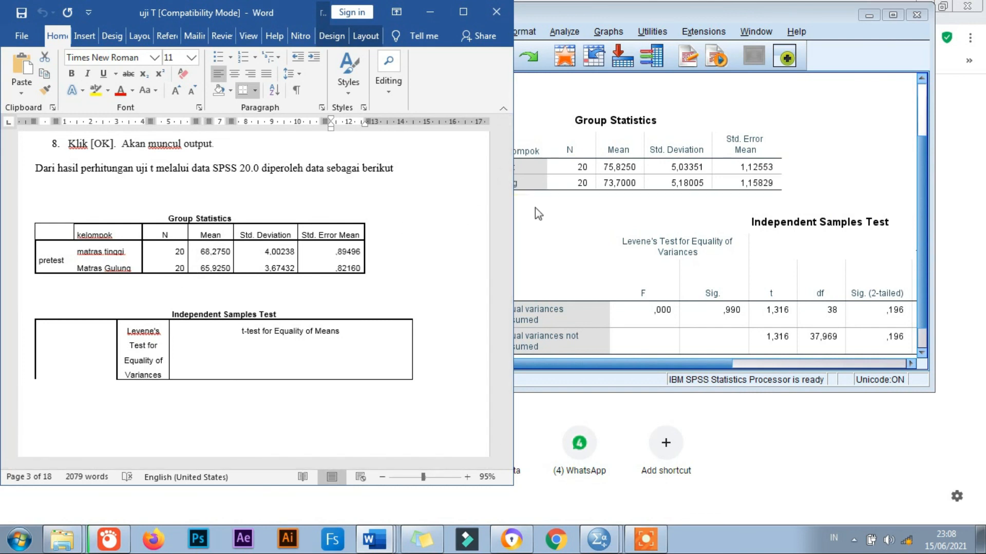
pyautogui.doubleClick(202, 251)
pyautogui.moveTo(206, 252); pyautogui.dragTo(278, 250)
pyautogui.click(278, 250)
# Return to the document's post test section and examine the Sig. (2-tailed) values in the Independent Samples Test output.
pyautogui.scroll(-12, 308, 262)
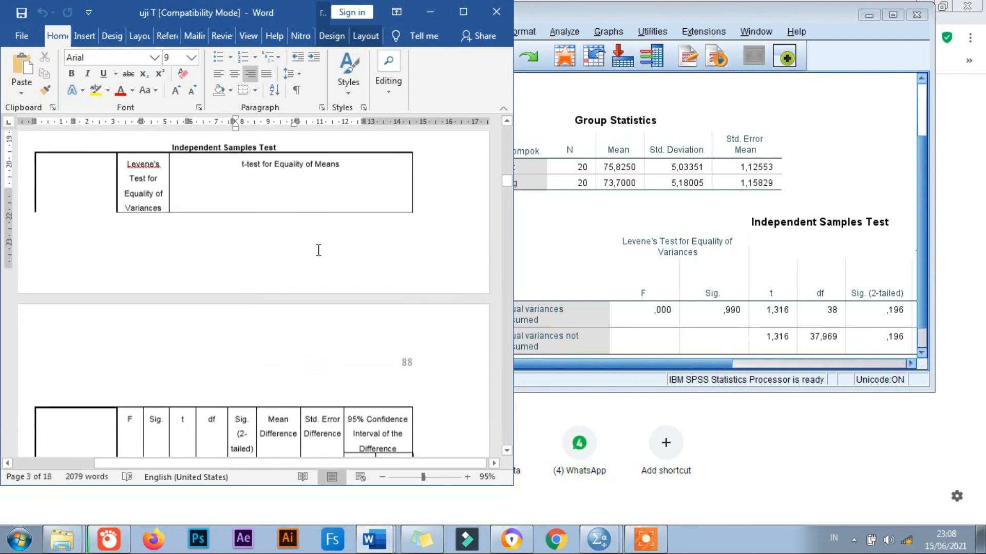
pyautogui.scroll(-15, 288, 285)
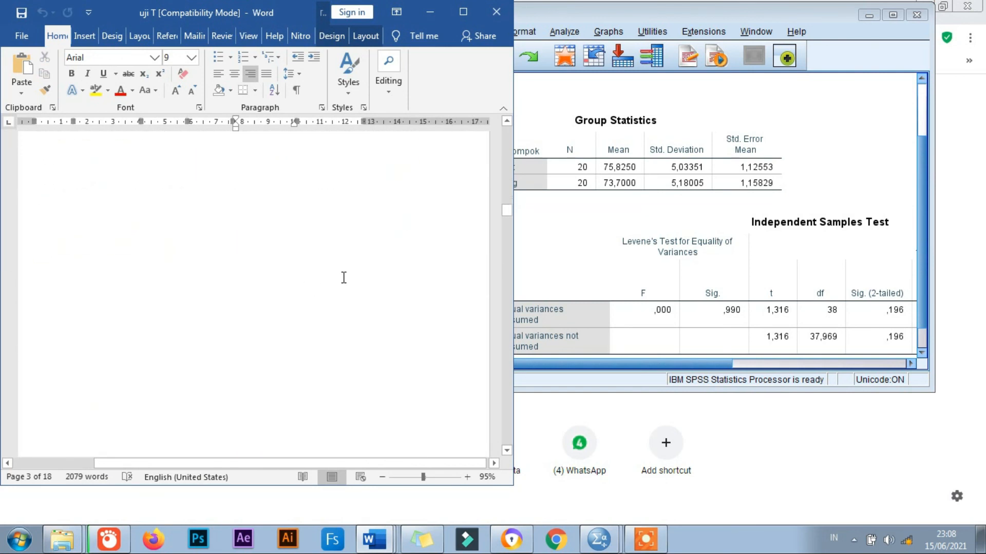
pyautogui.scroll(-4, 350, 285)
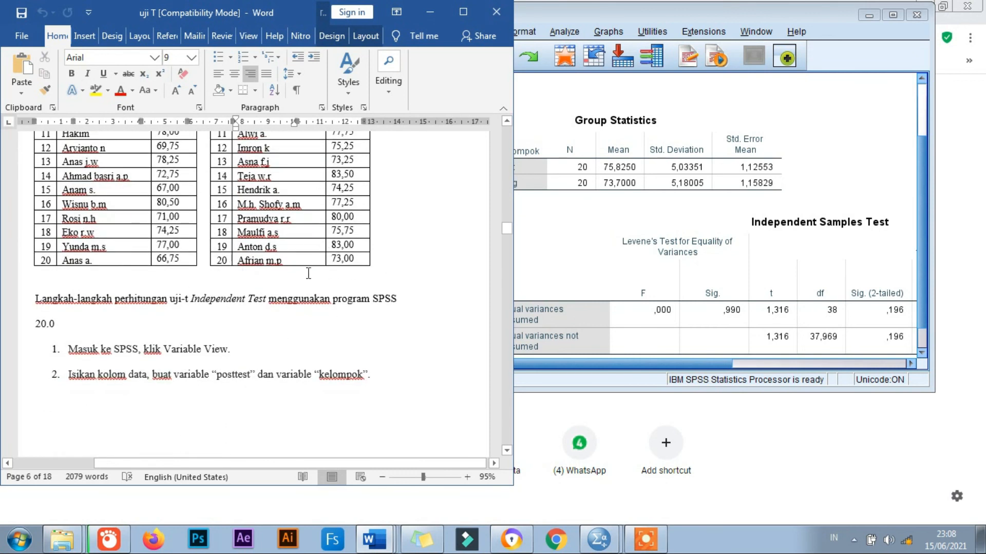
pyautogui.scroll(1, 308, 281)
pyautogui.scroll(-18, 324, 269)
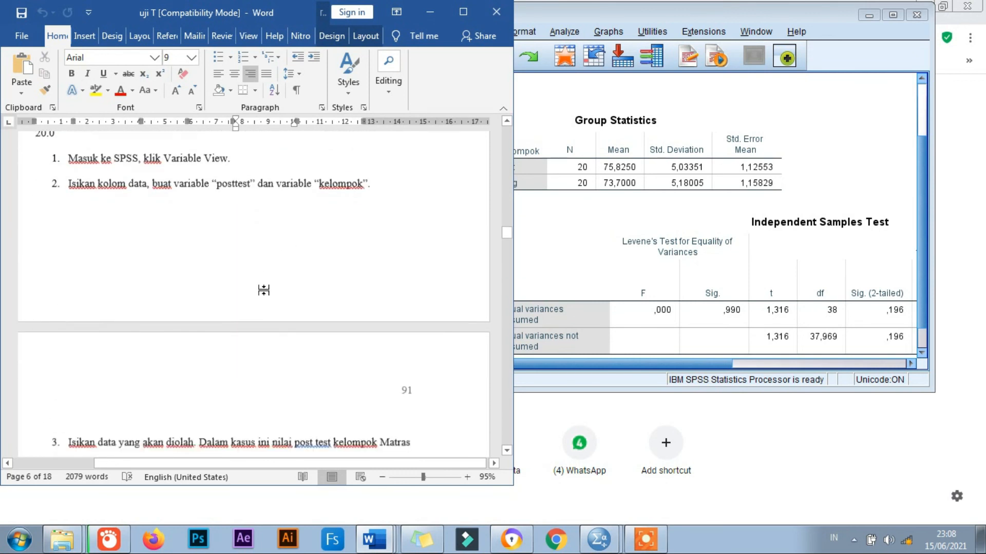
pyautogui.scroll(-4, 262, 291)
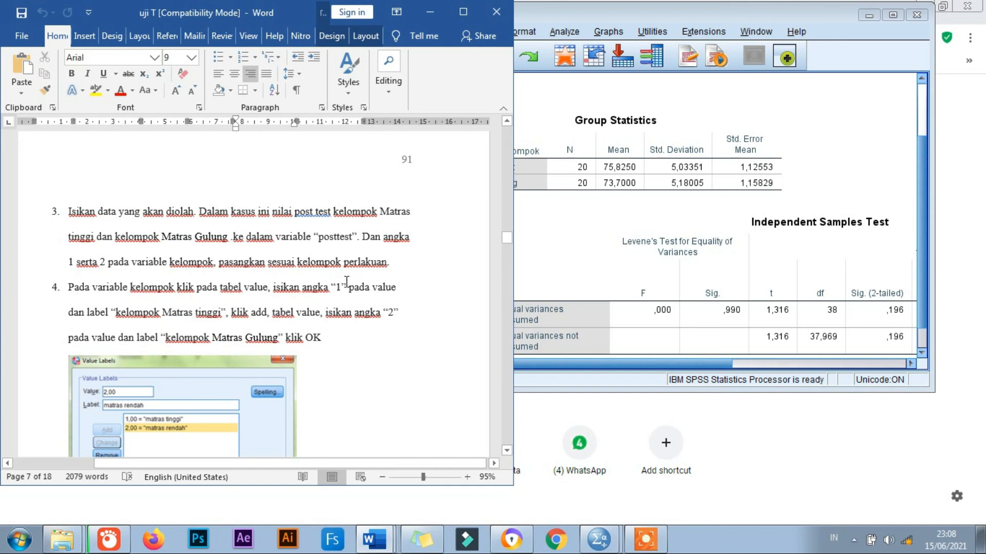
pyautogui.scroll(-8, 346, 281)
pyautogui.moveTo(670, 363); pyautogui.dragTo(792, 363)
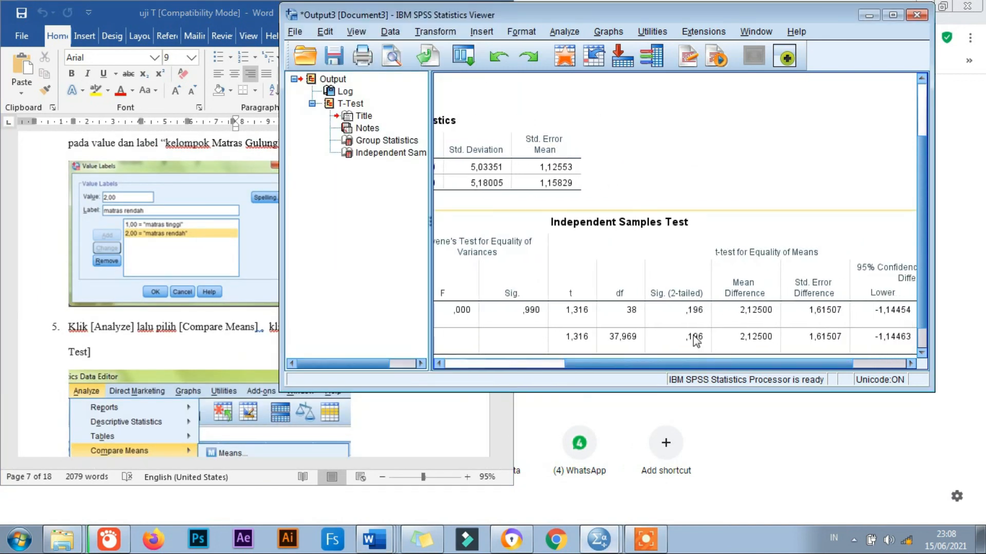
pyautogui.scroll(-1, 688, 303)
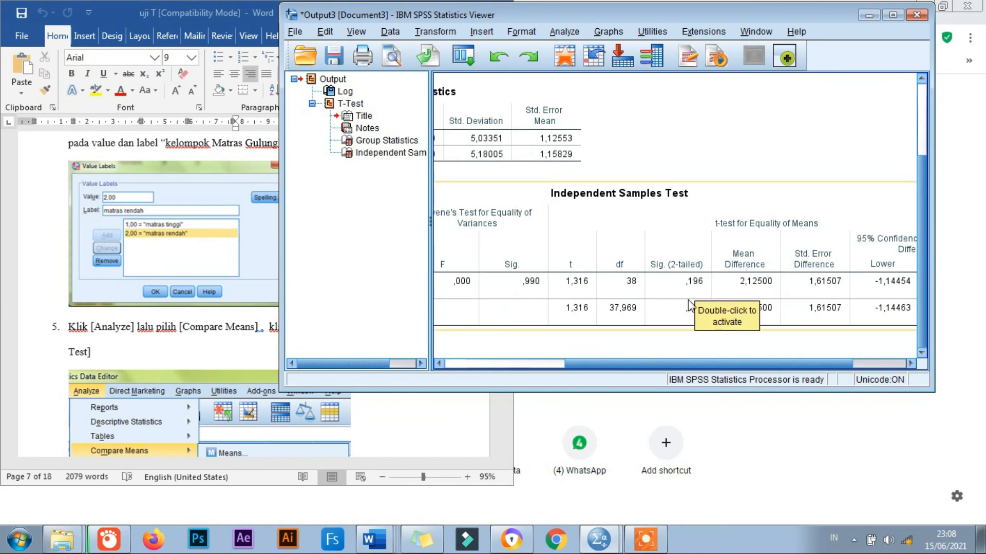
# Review the document's post test steps on the posttest and kelompok variables, value labels and Independent Sample T-Test against the output.
pyautogui.click(92, 352)
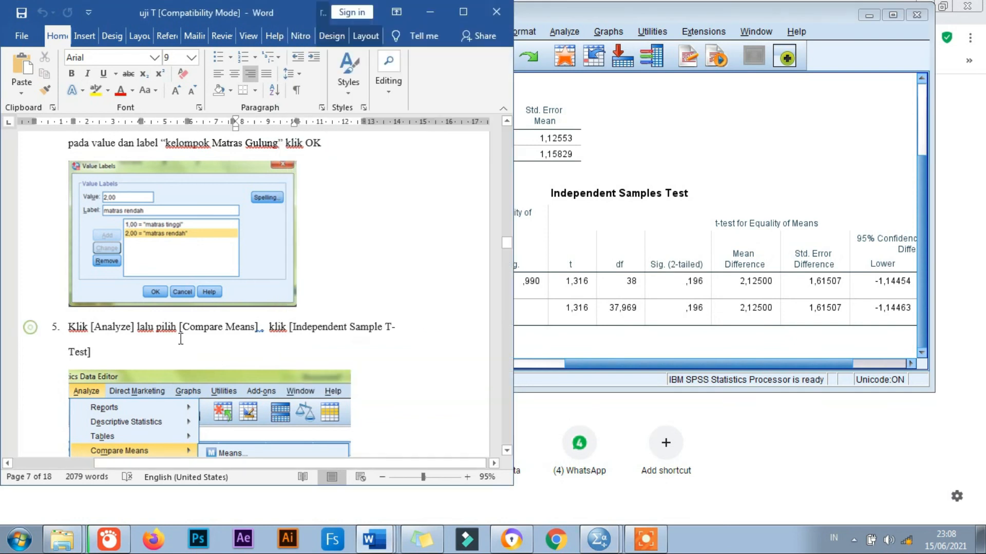
pyautogui.scroll(-6, 444, 319)
pyautogui.scroll(14, 465, 317)
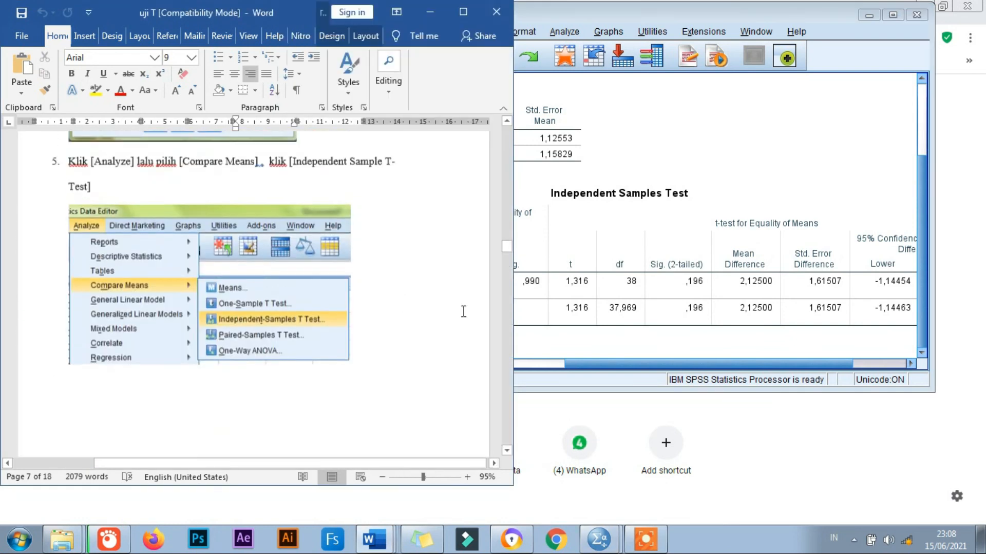
pyautogui.scroll(6, 465, 318)
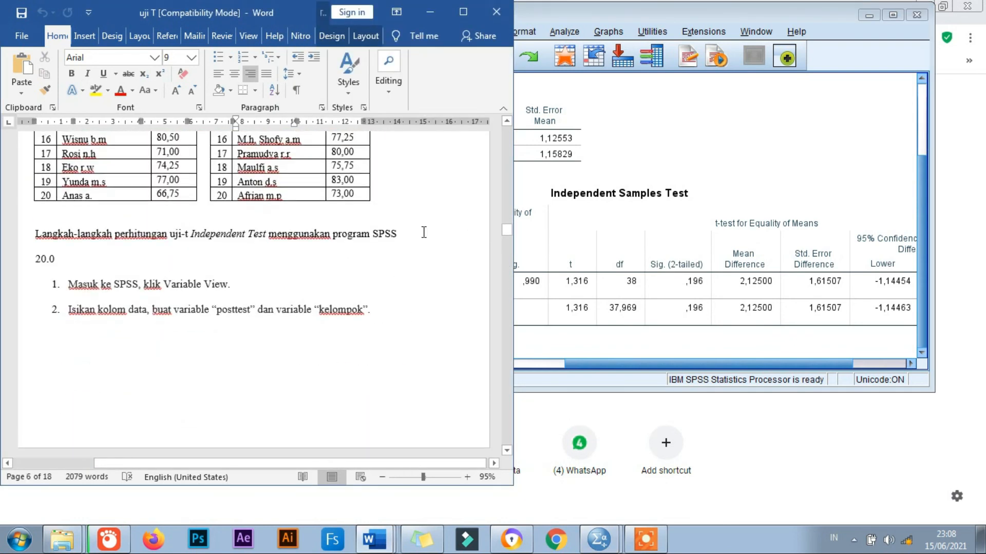
pyautogui.scroll(-6, 431, 271)
pyautogui.scroll(-3, 430, 283)
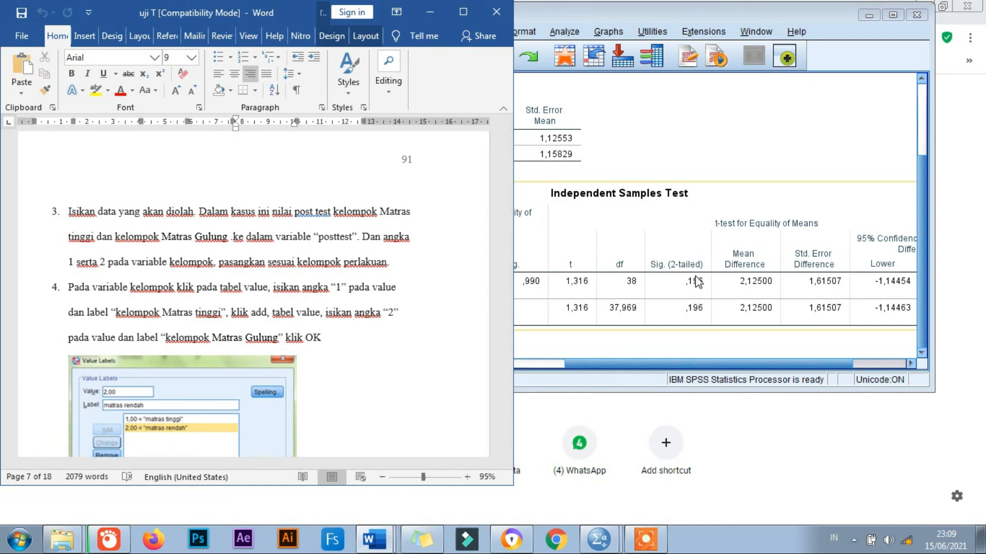
pyautogui.scroll(-1, 443, 294)
pyautogui.scroll(-2, 443, 294)
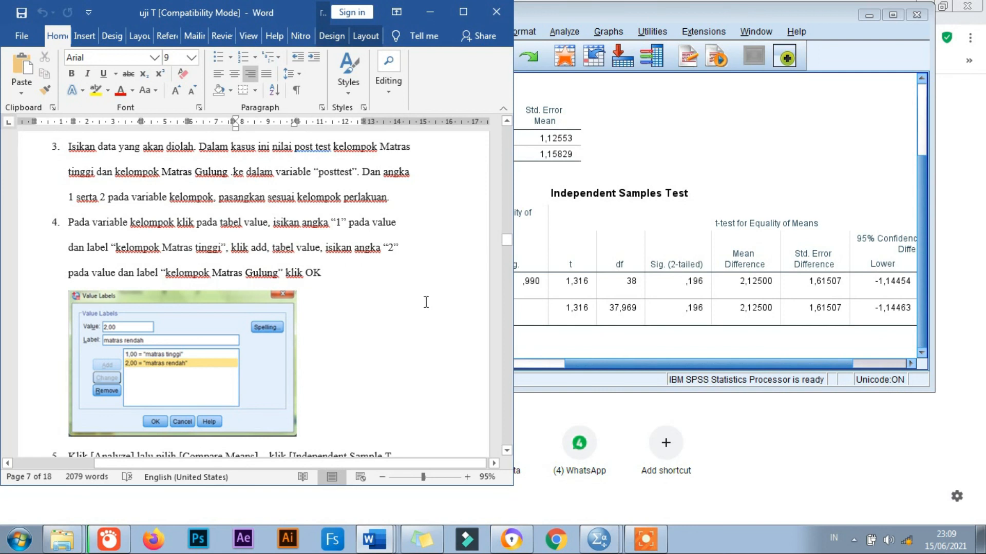
pyautogui.scroll(-3, 414, 309)
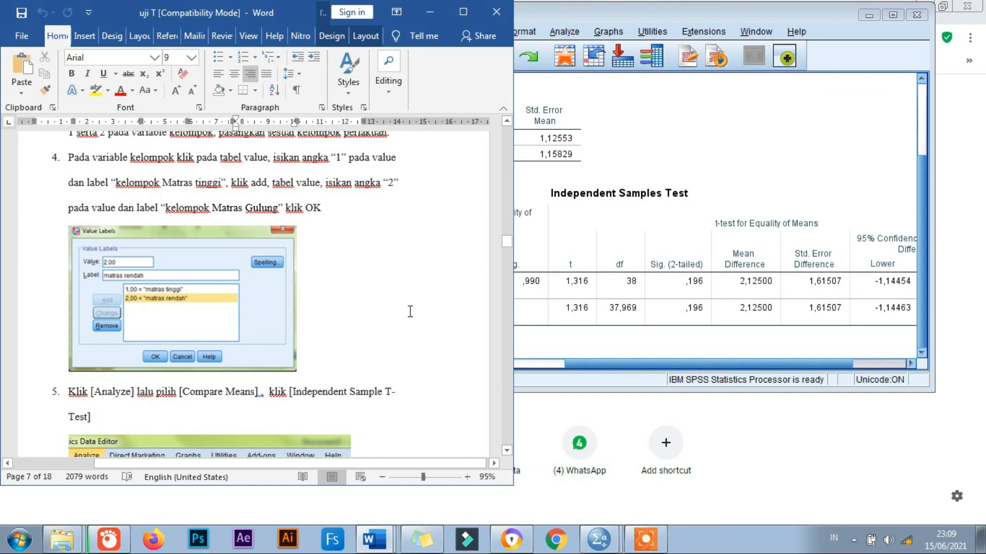
pyautogui.scroll(-2, 408, 312)
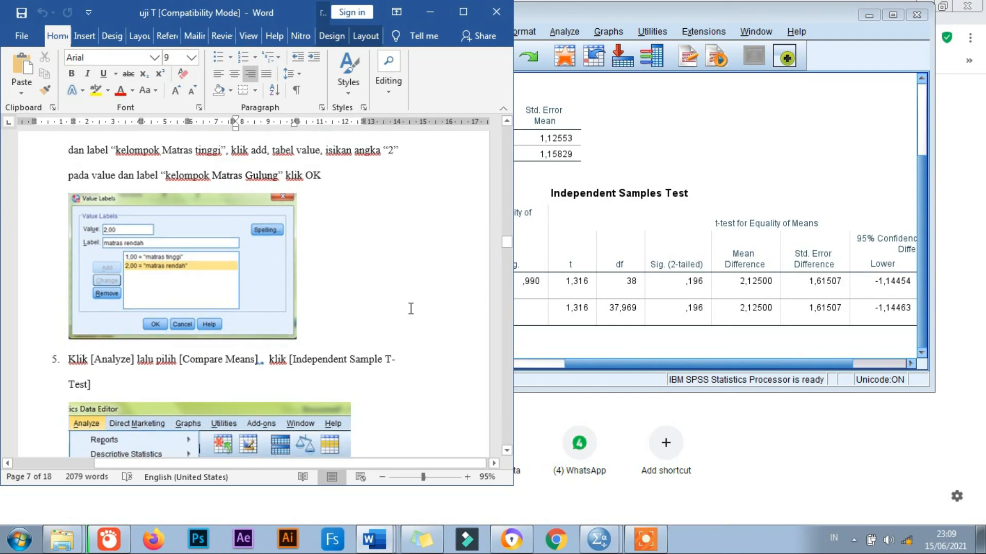